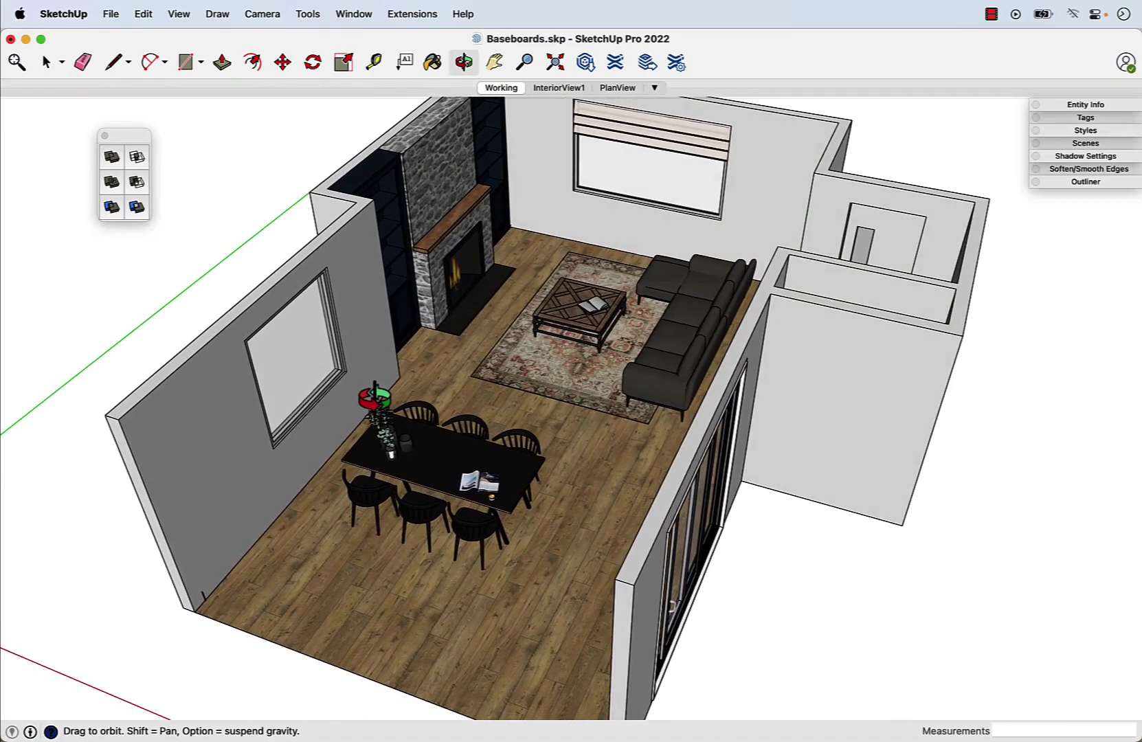
Select the room model and enter its group for editing.
key(space)
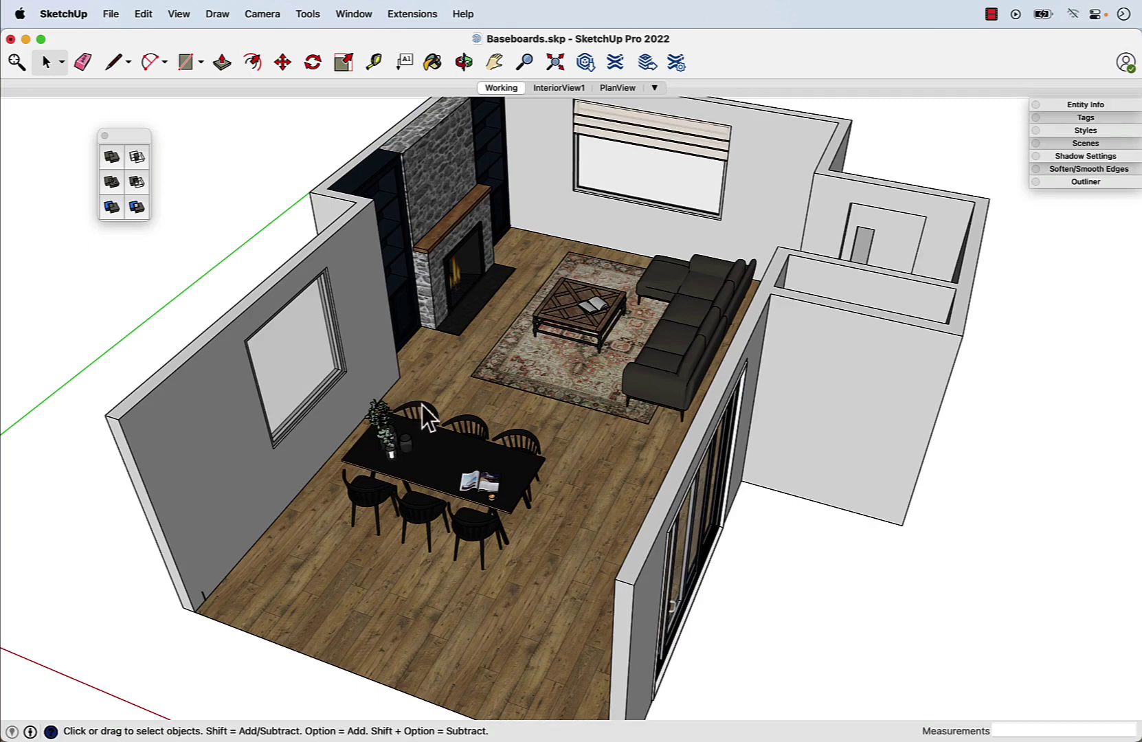
click(391, 380)
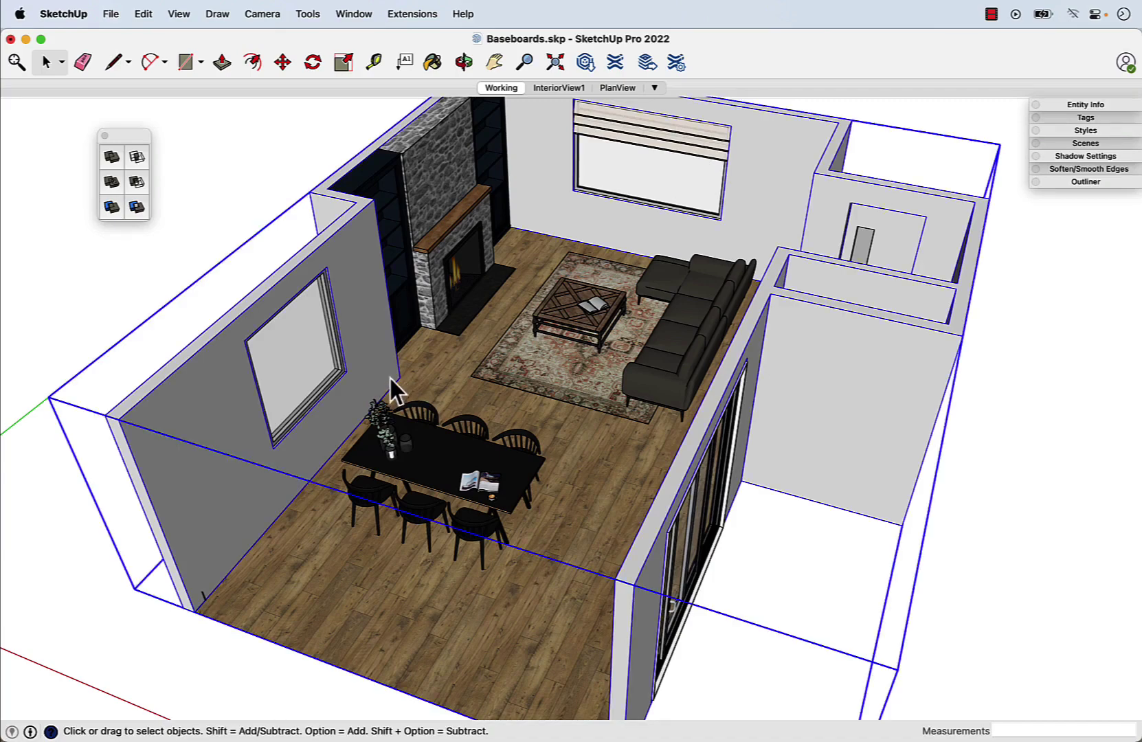
click(279, 214)
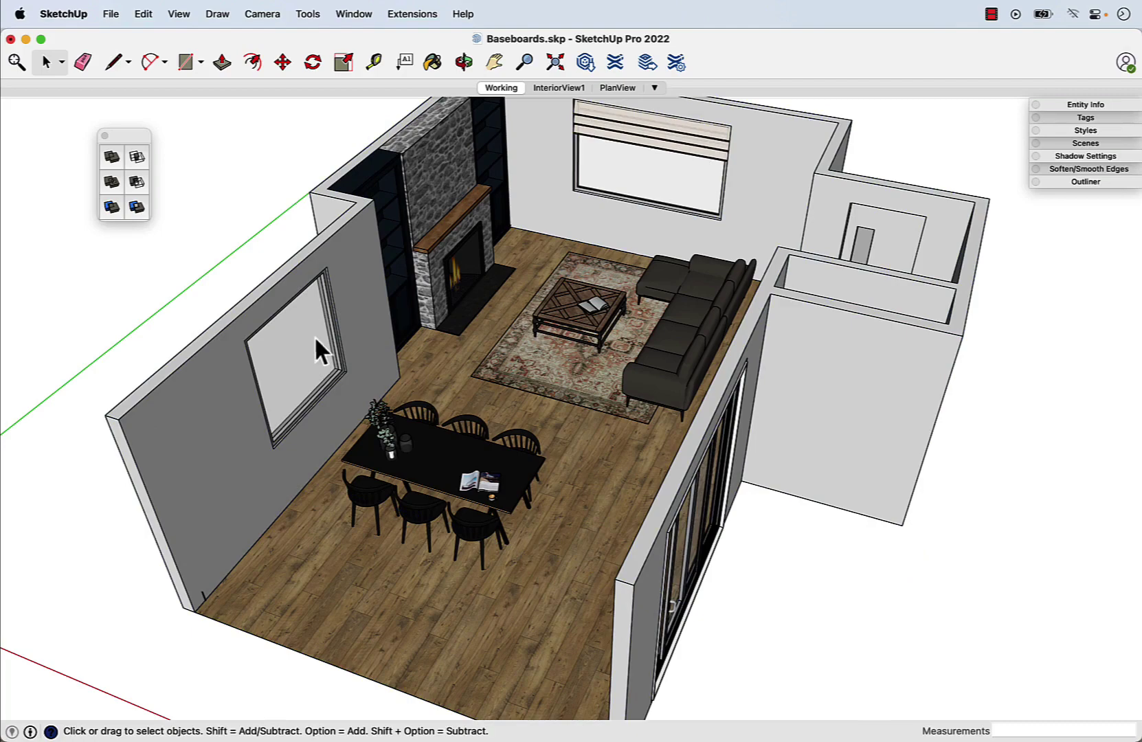
click(357, 332)
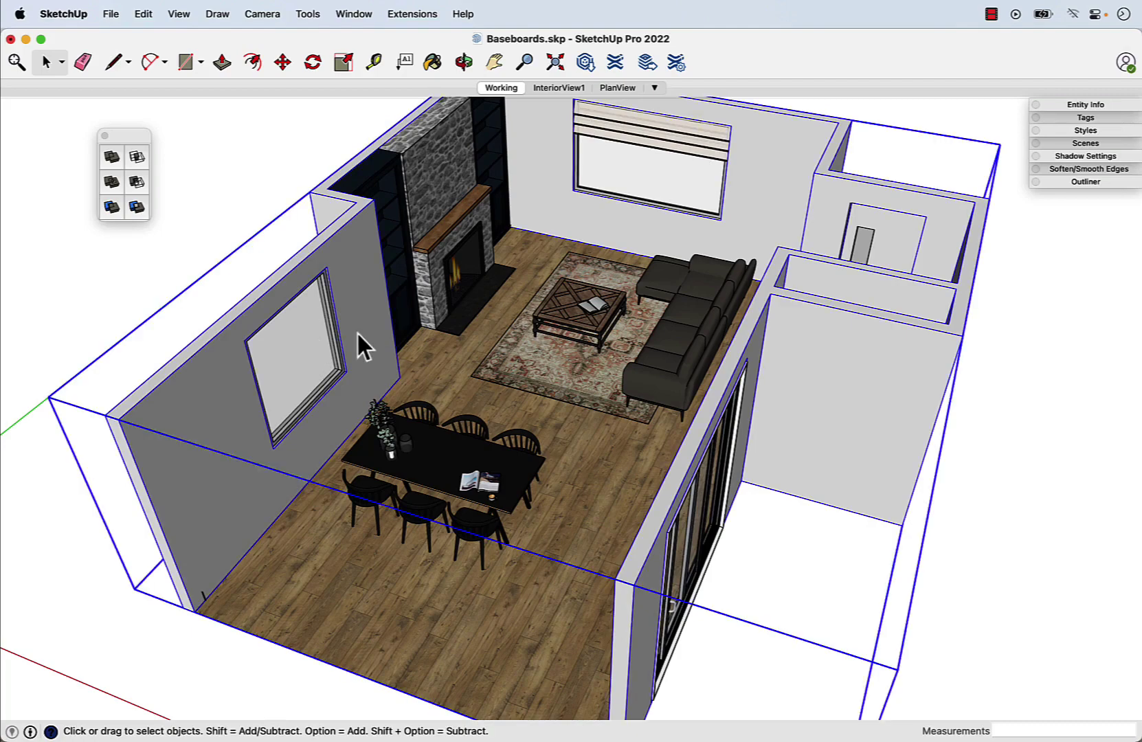
double_click(882, 233)
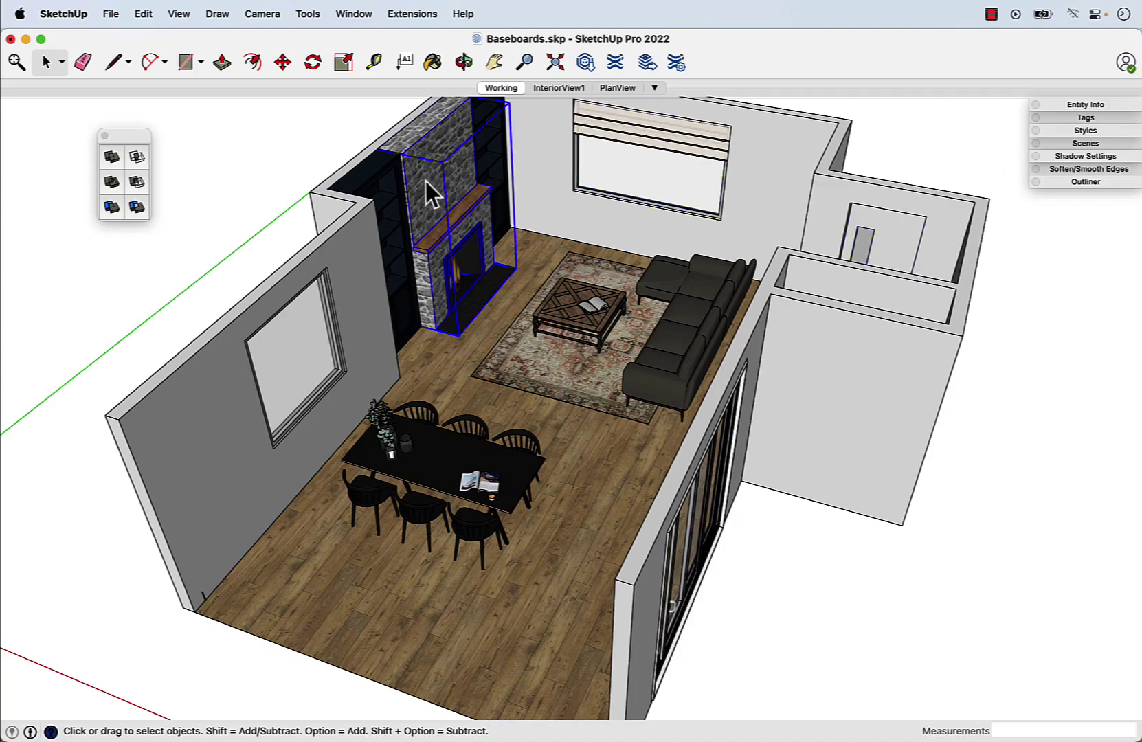
Select the cabinets beside the fireplace, then clear the selection and orbit toward the dining corner.
click(385, 189)
scroll(446, 183, down, 2)
click(466, 153)
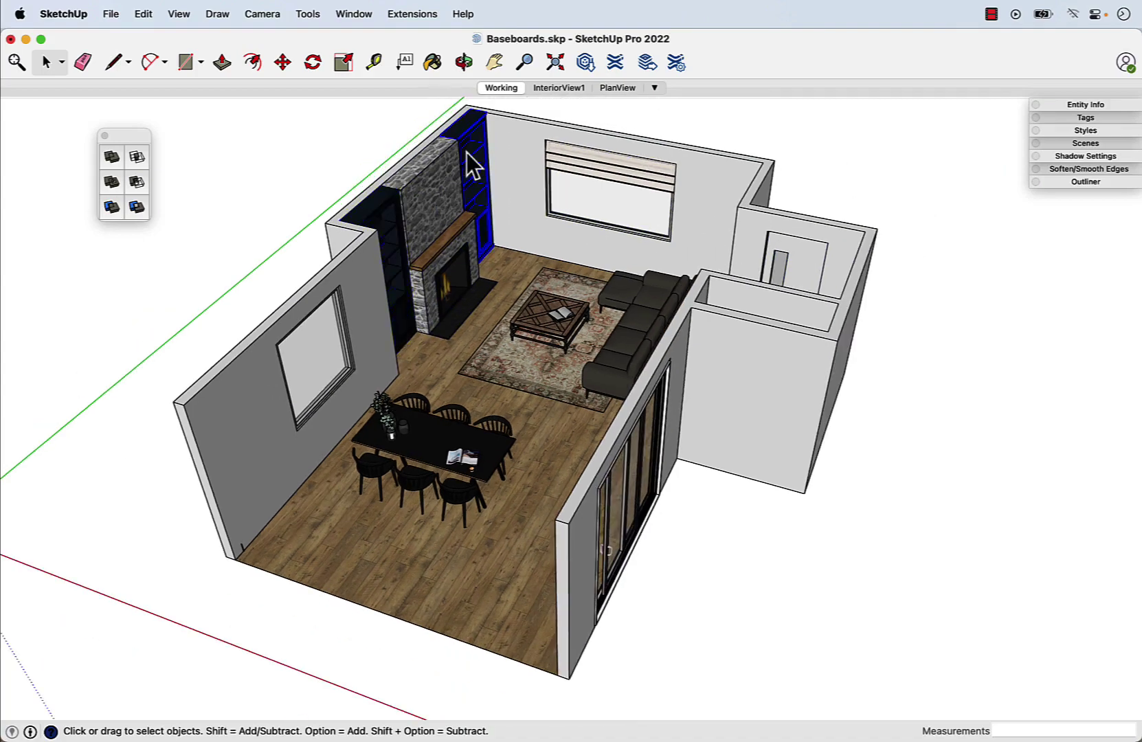
scroll(560, 299, up, 3)
key(Escape)
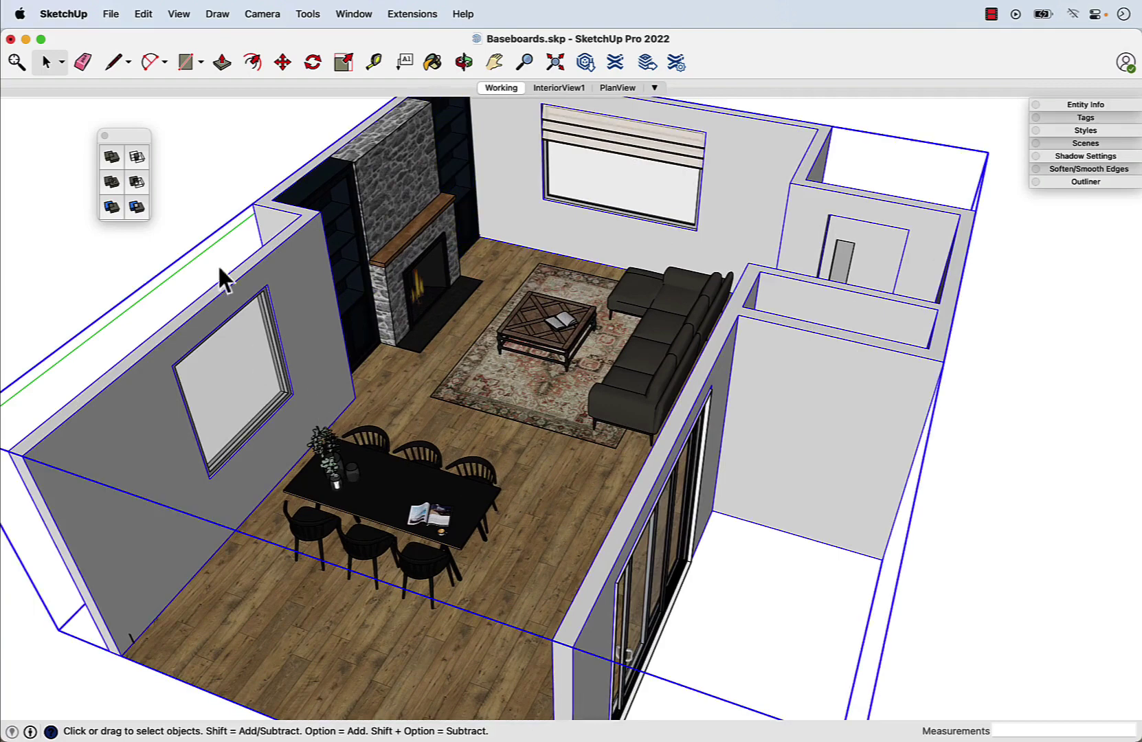
click(216, 200)
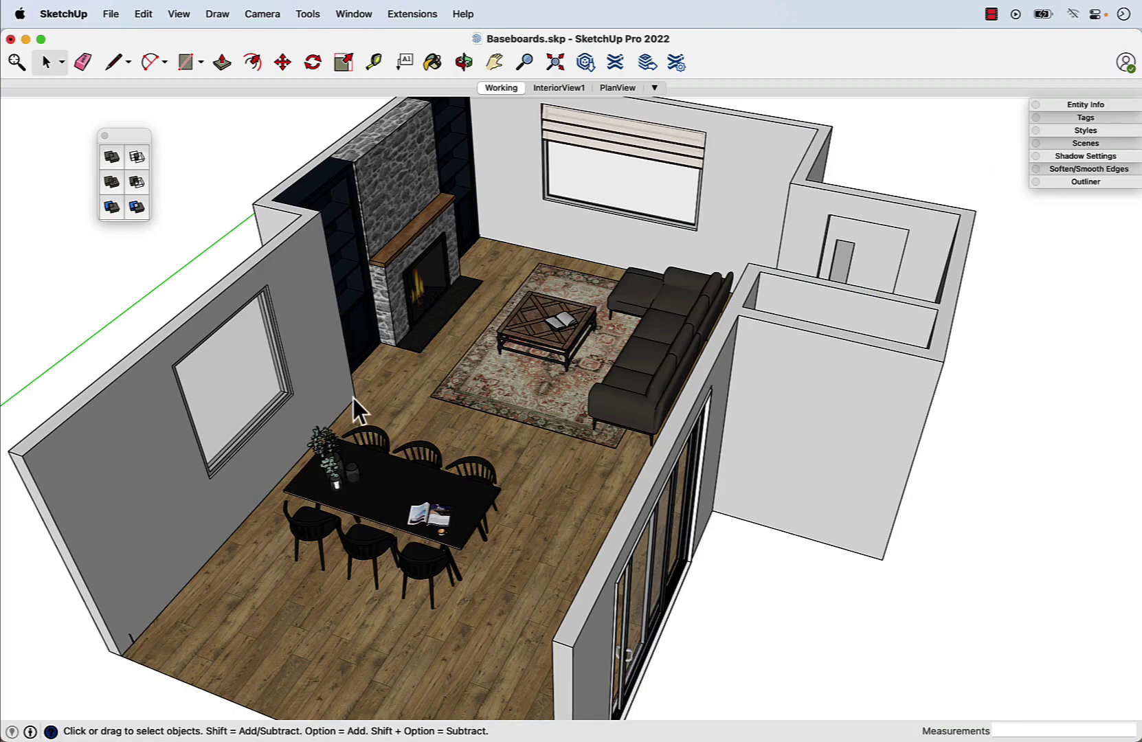
scroll(353, 398, down, 2)
mouse_move(361, 440)
middle_down()
mouse_move(694, 443)
mouse_move(319, 491)
middle_up()
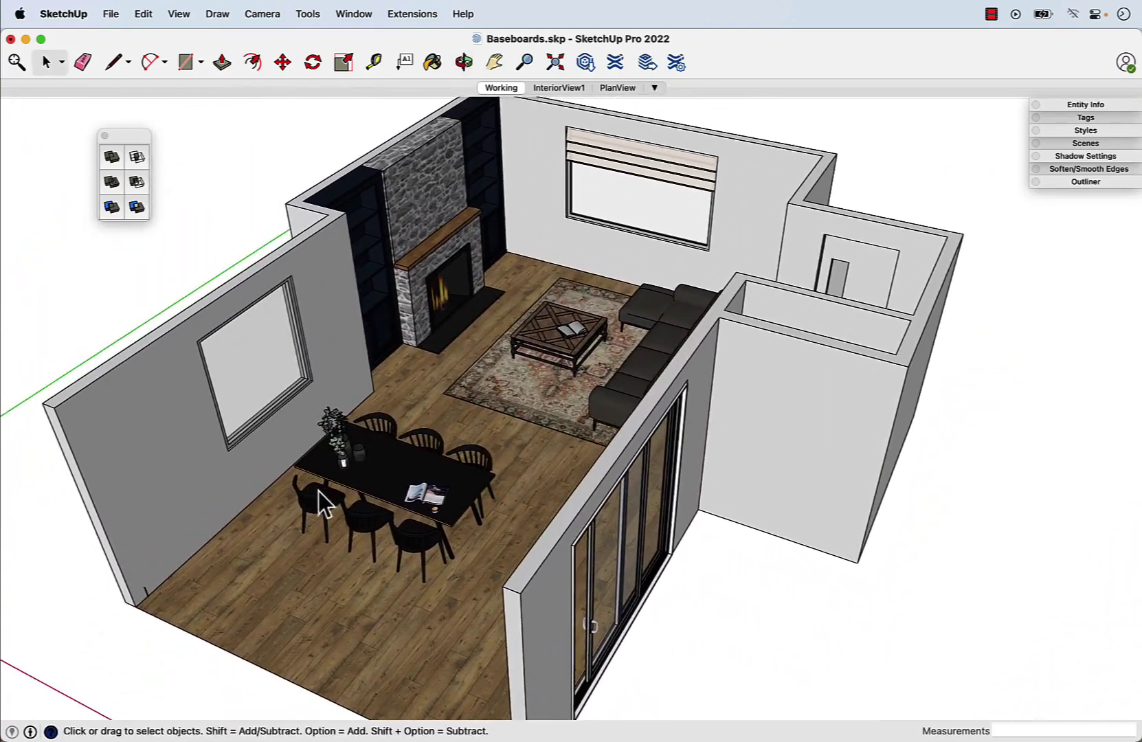
scroll(137, 601, up, 3)
scroll(137, 602, up, 3)
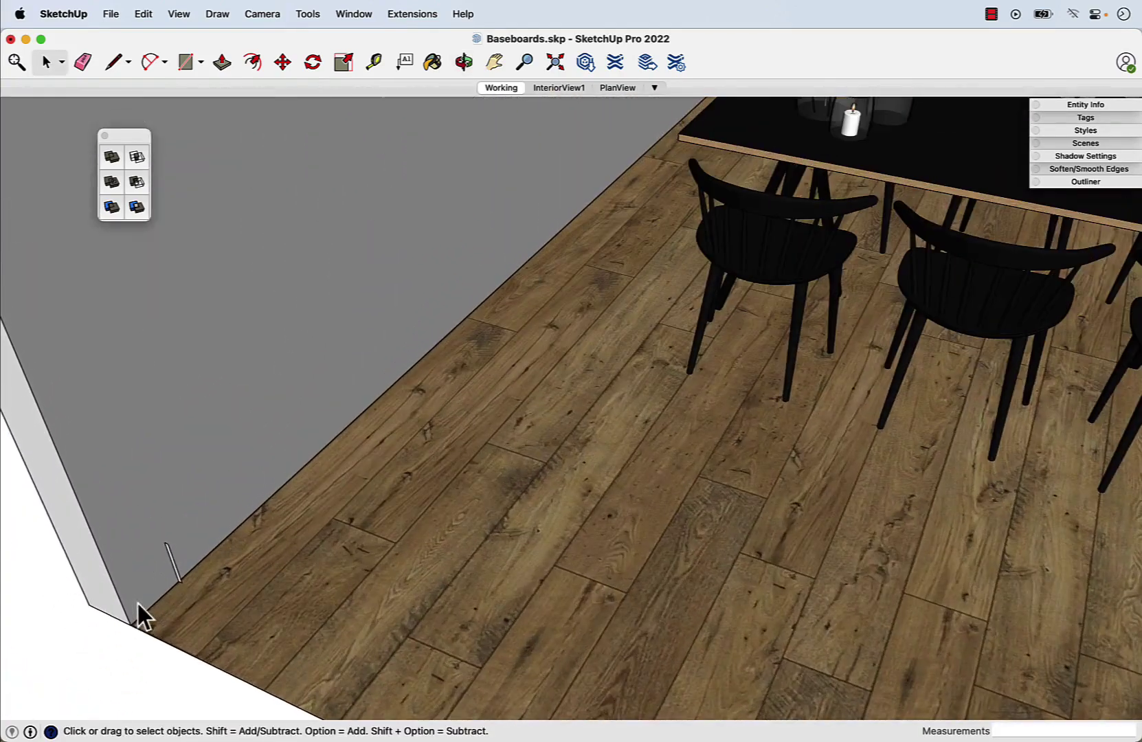
scroll(137, 602, up, 2)
scroll(137, 601, up, 2)
scroll(137, 601, up, 2)
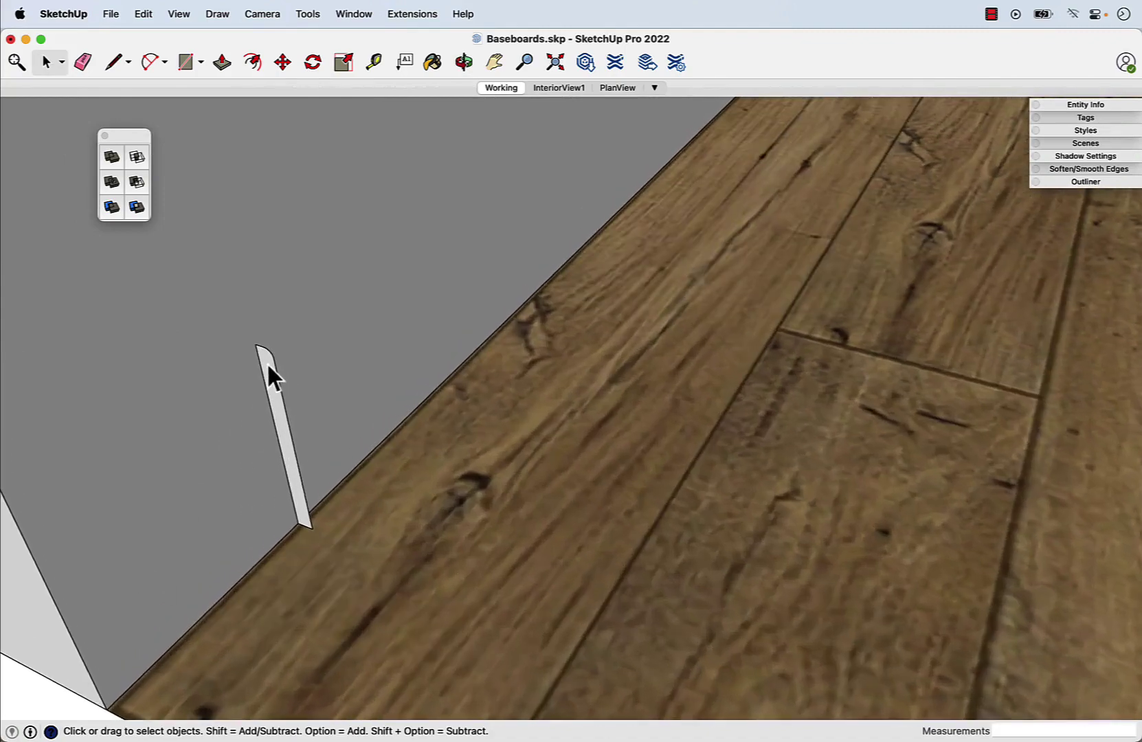
click(288, 457)
scroll(296, 468, down, 3)
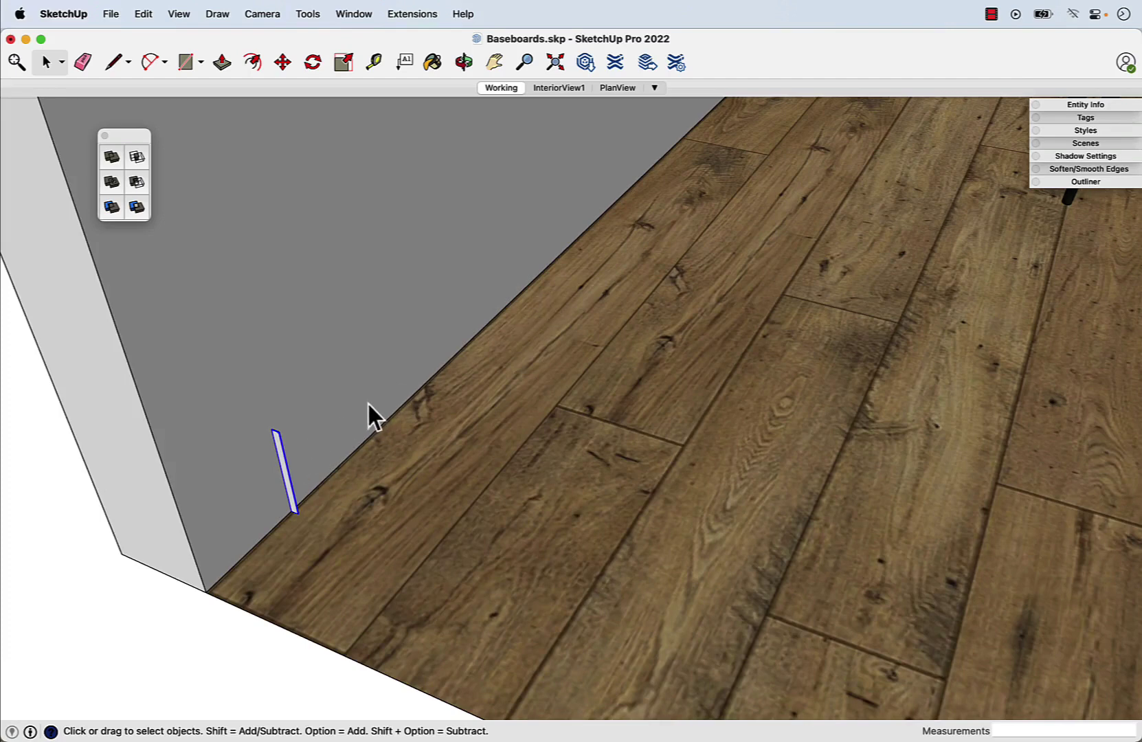
scroll(350, 402, down, 3)
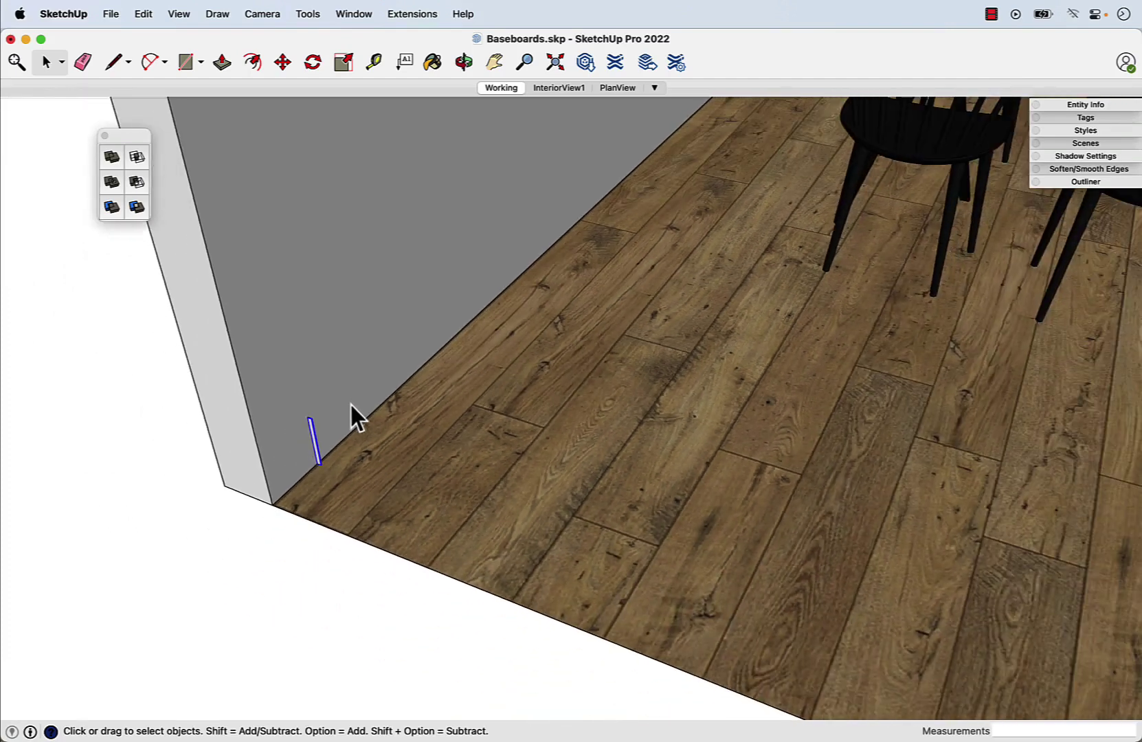
mouse_move(408, 369)
shift+middle_down()
mouse_move(378, 369)
mouse_move(354, 389)
shift+middle_up()
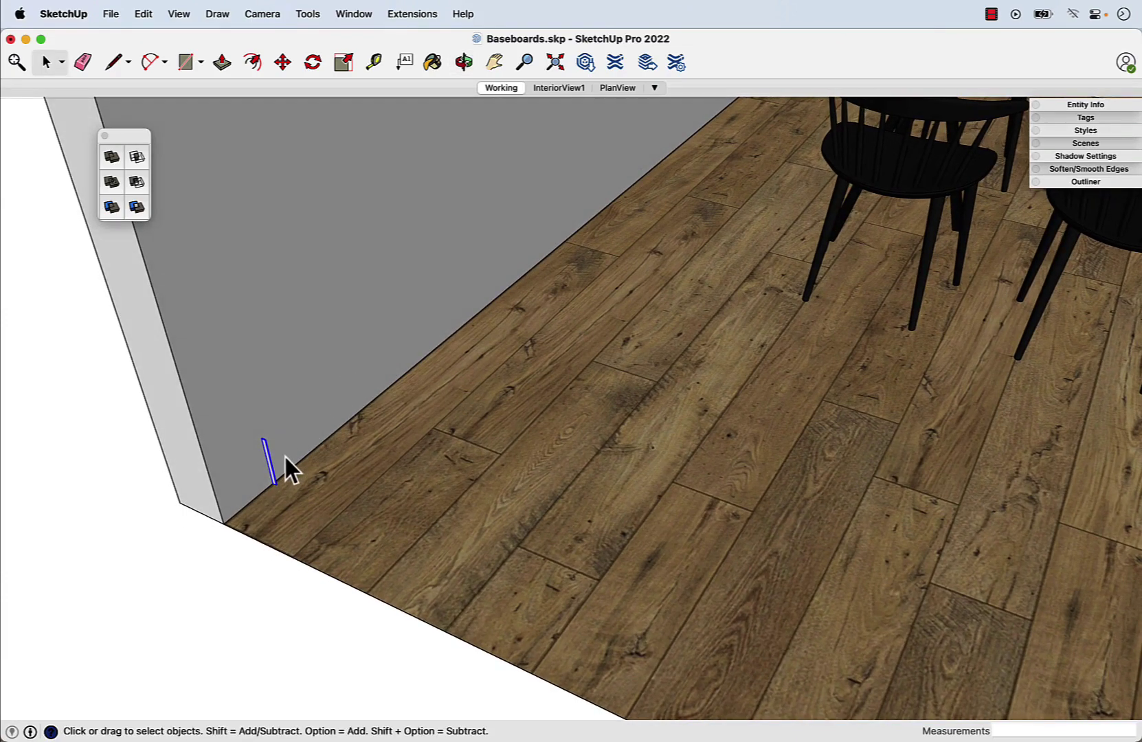
scroll(261, 476, up, 2)
scroll(260, 476, up, 2)
scroll(260, 477, up, 1)
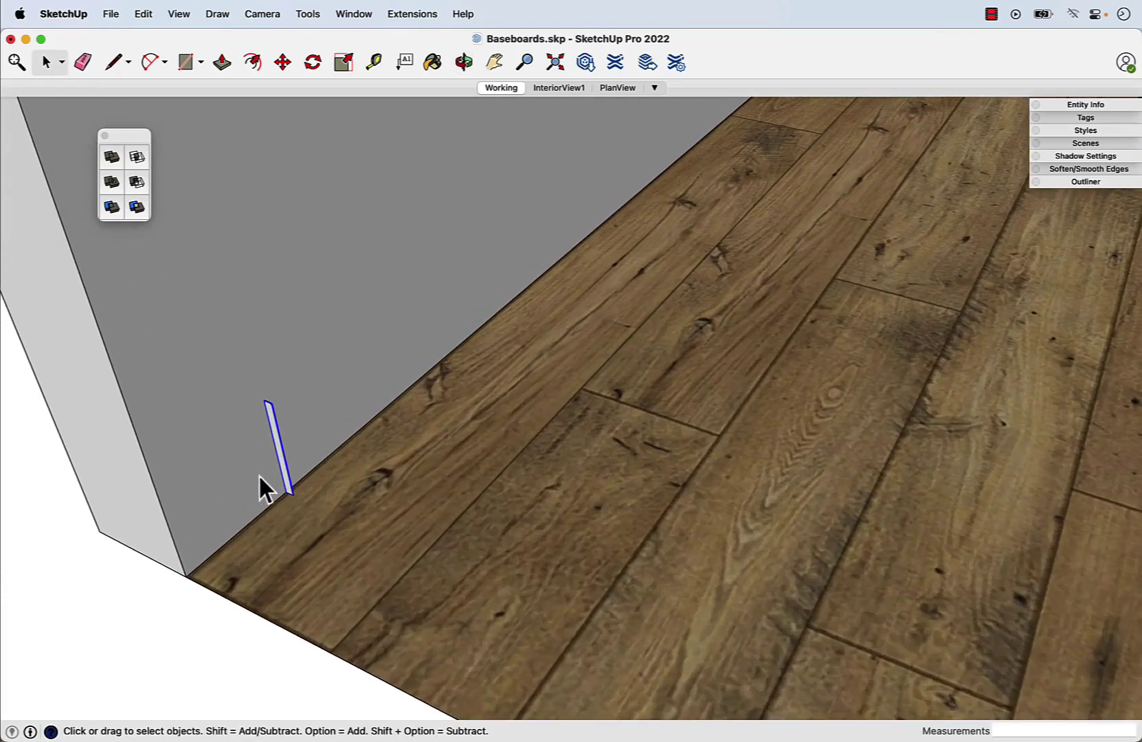
scroll(264, 464, up, 1)
scroll(264, 464, up, 1)
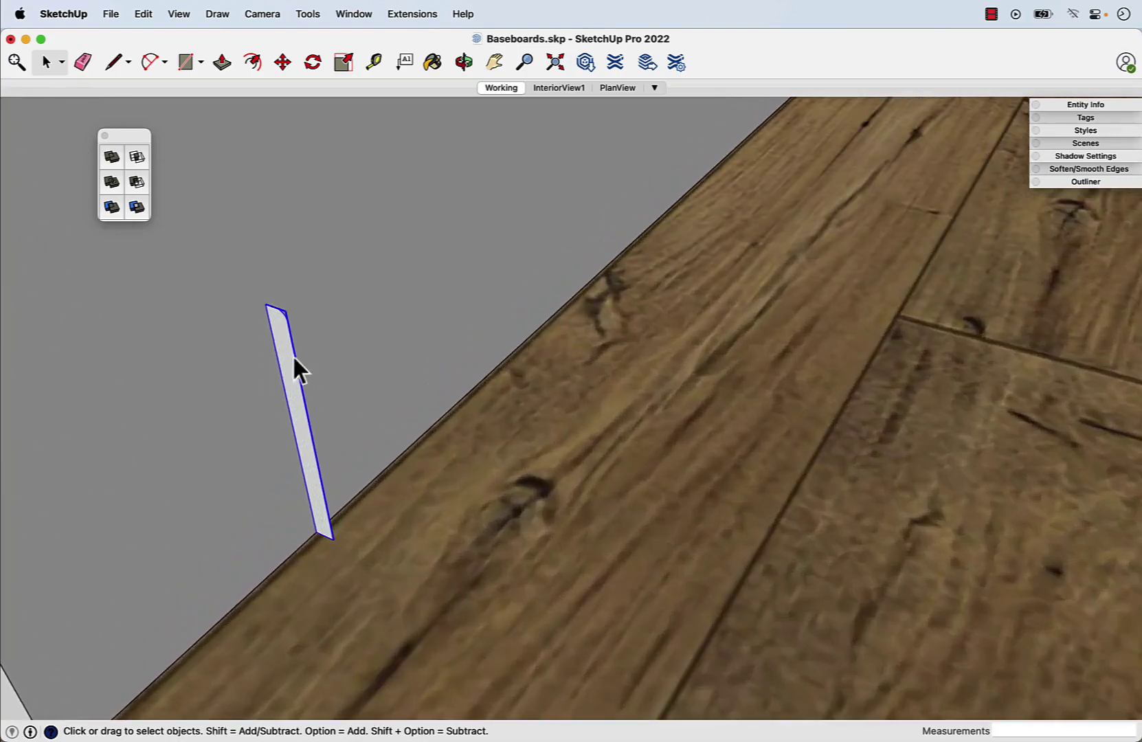
scroll(273, 338, up, 1)
mouse_move(272, 338)
middle_down()
mouse_move(327, 311)
mouse_move(291, 283)
middle_up()
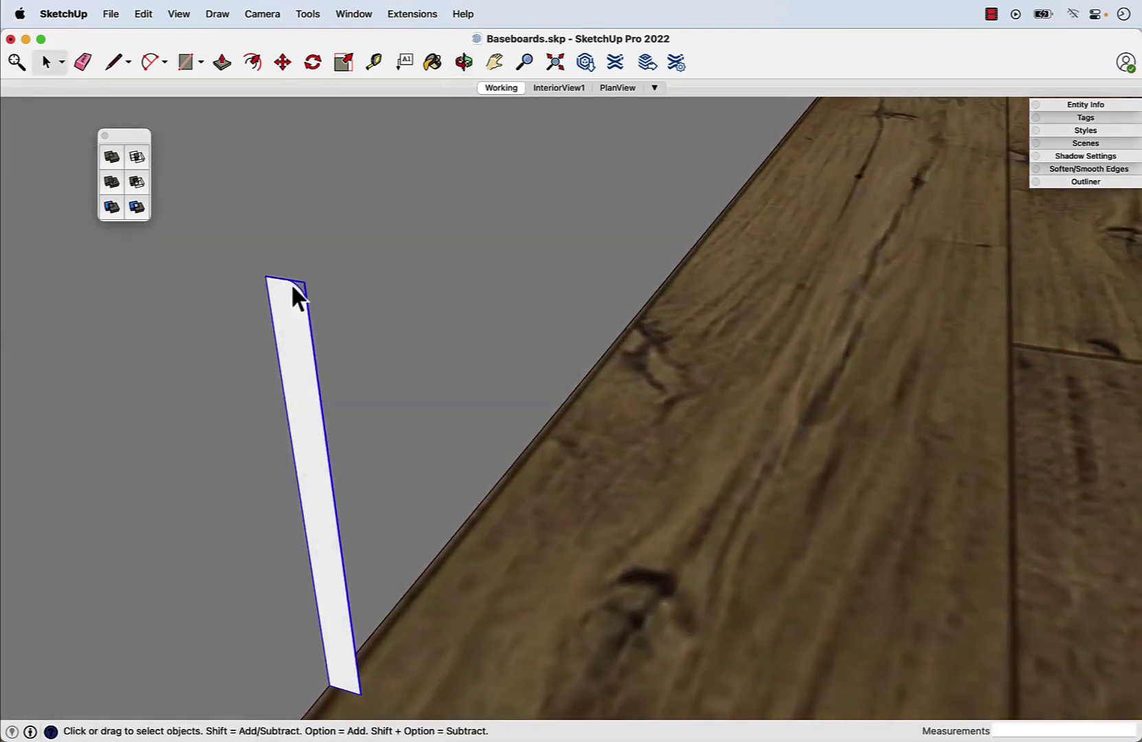
scroll(286, 306, up, 1)
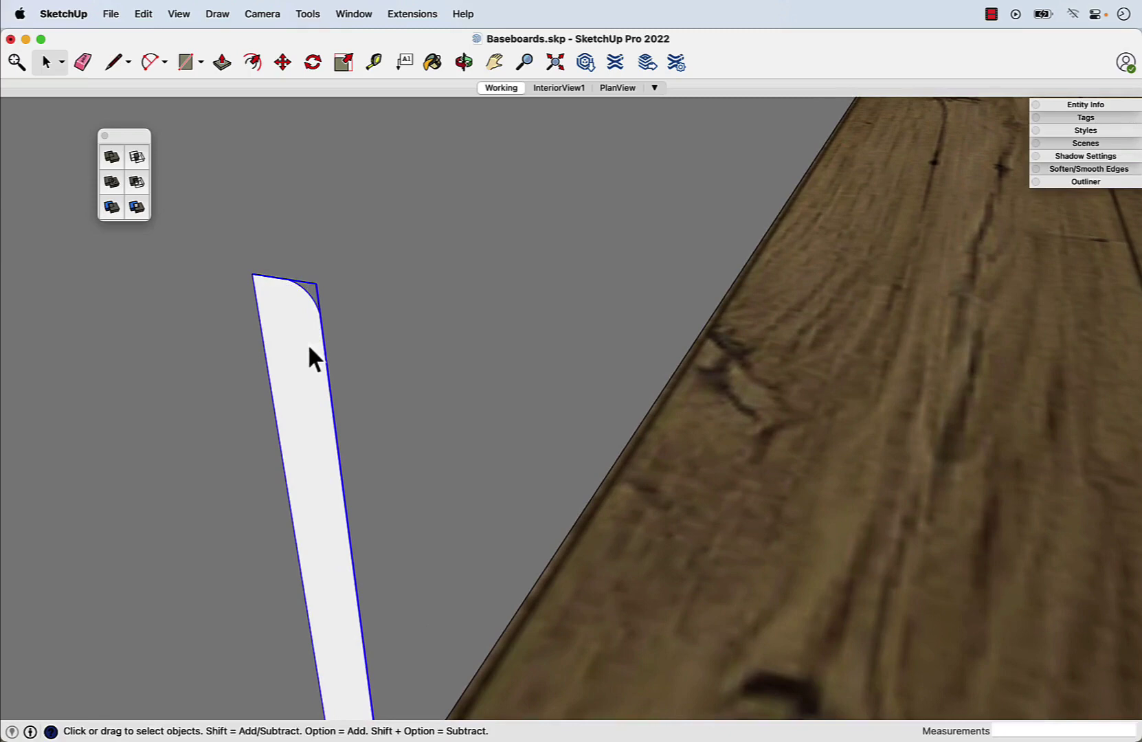
scroll(309, 384, up, 1)
scroll(307, 380, up, 1)
scroll(301, 373, up, 1)
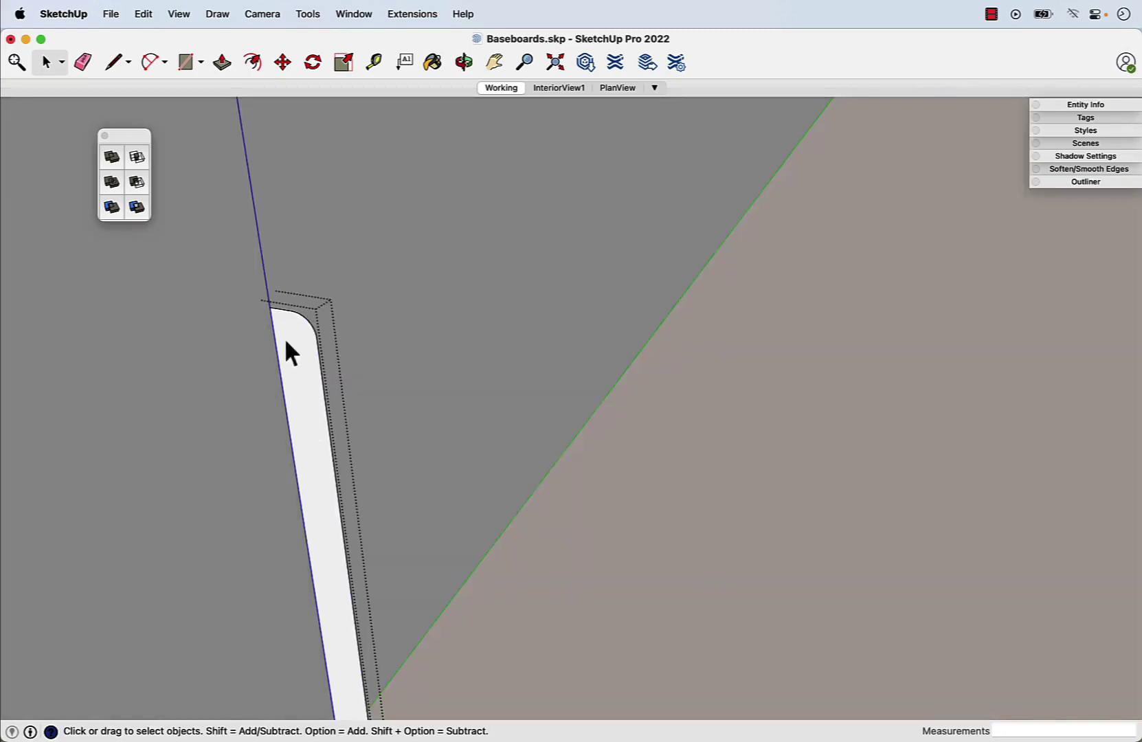
click(277, 309)
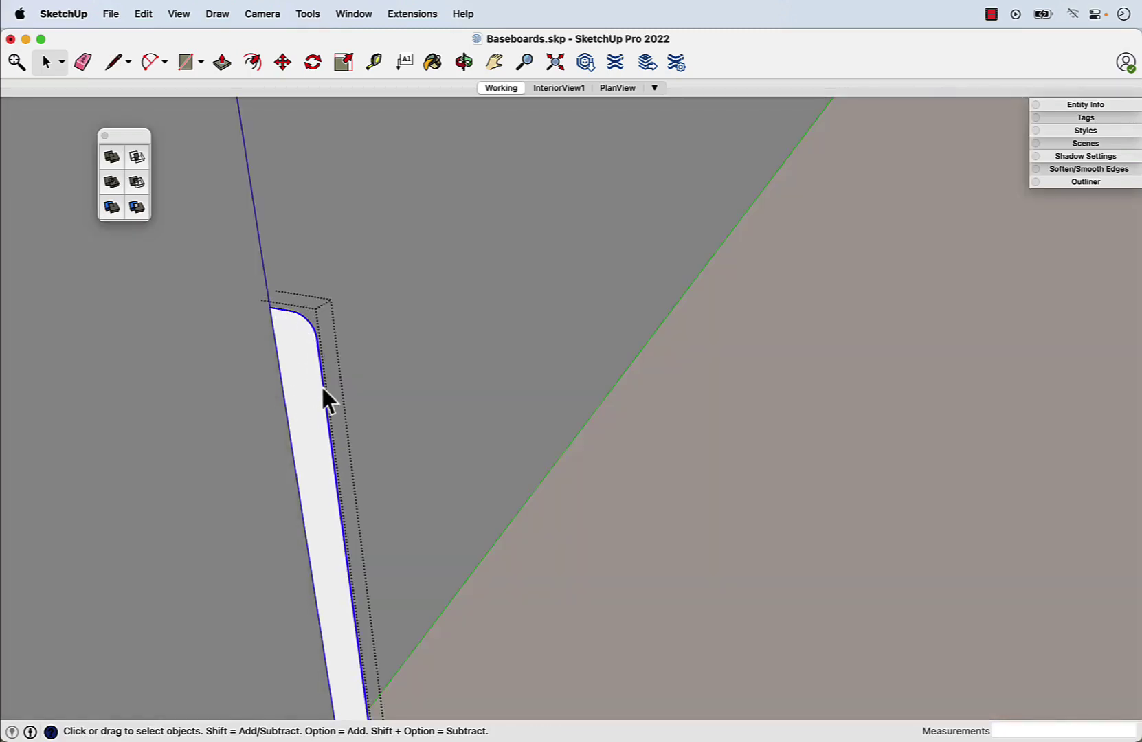
right_click(292, 316)
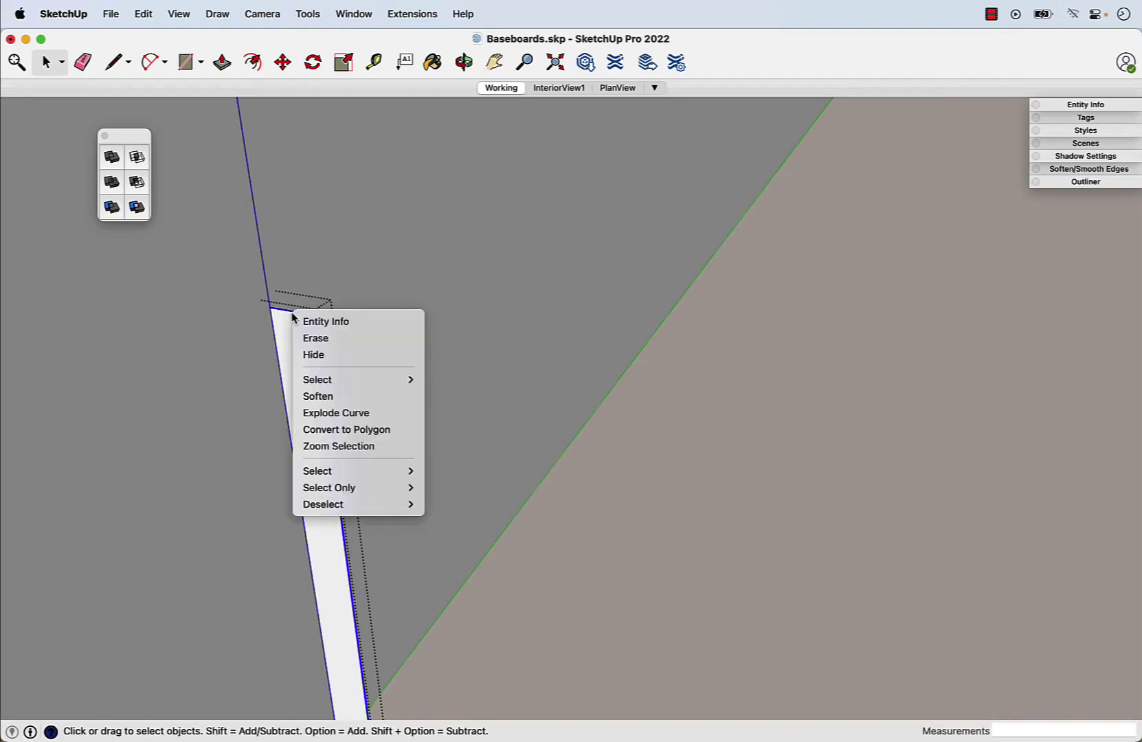
click(284, 323)
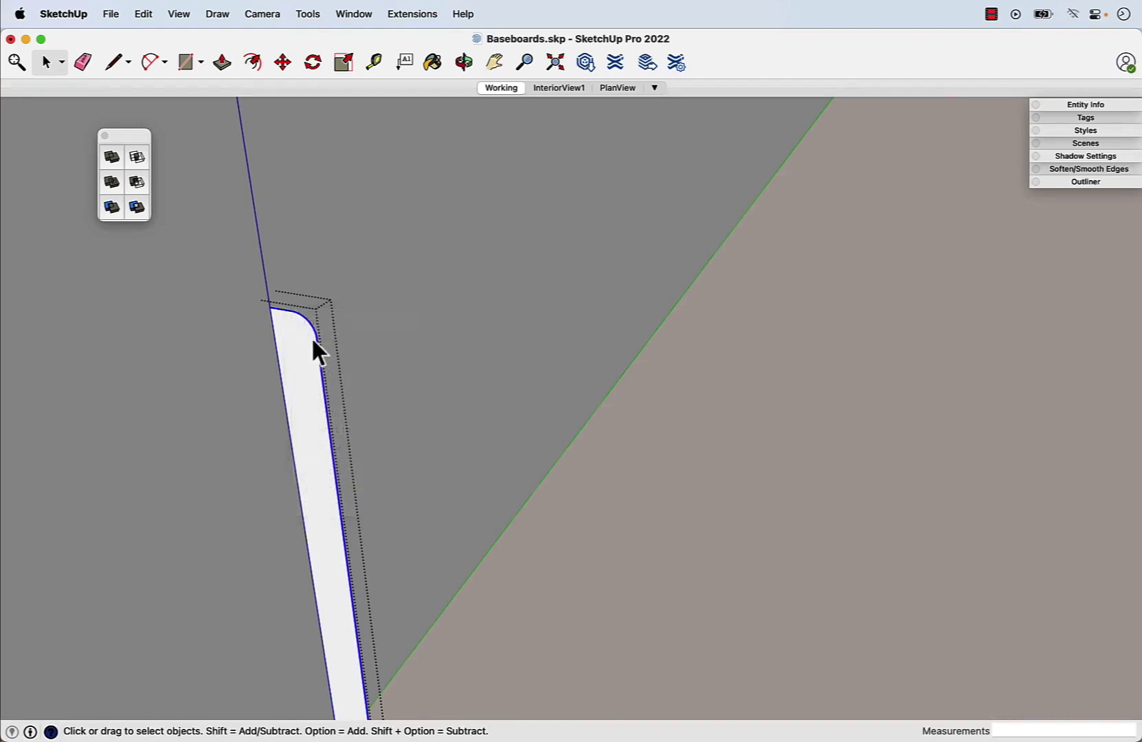
key(p)
click(307, 365)
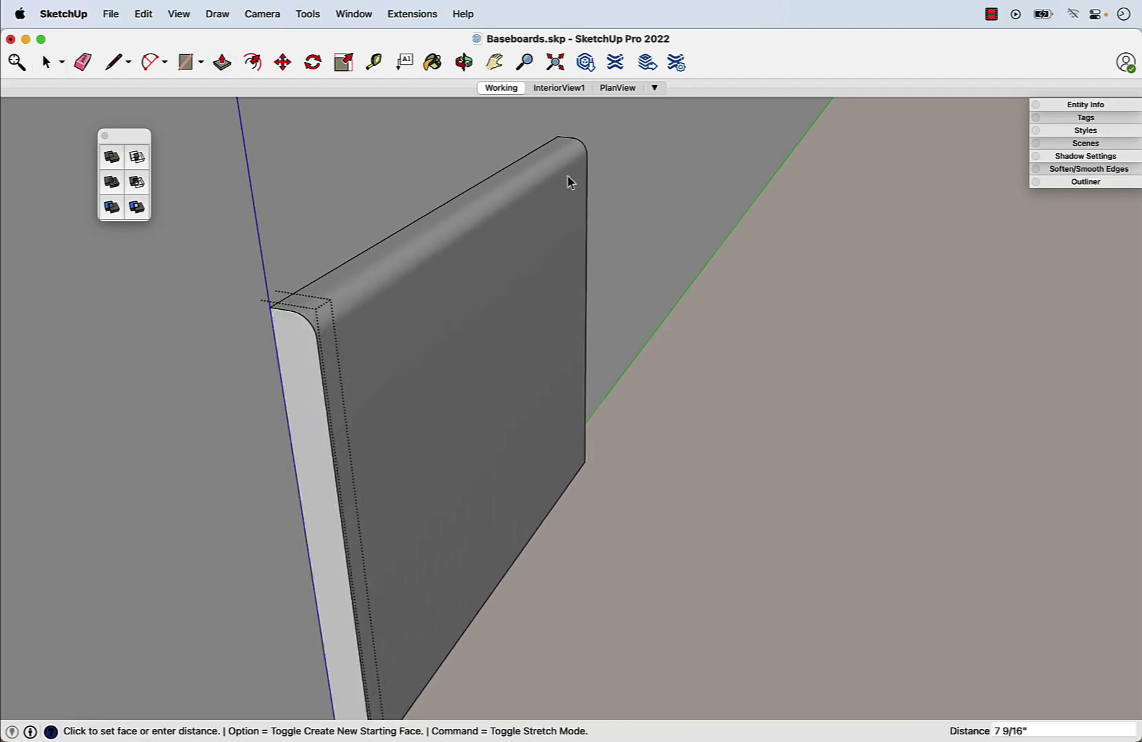
key(space)
scroll(371, 322, down, 2)
scroll(366, 326, down, 3)
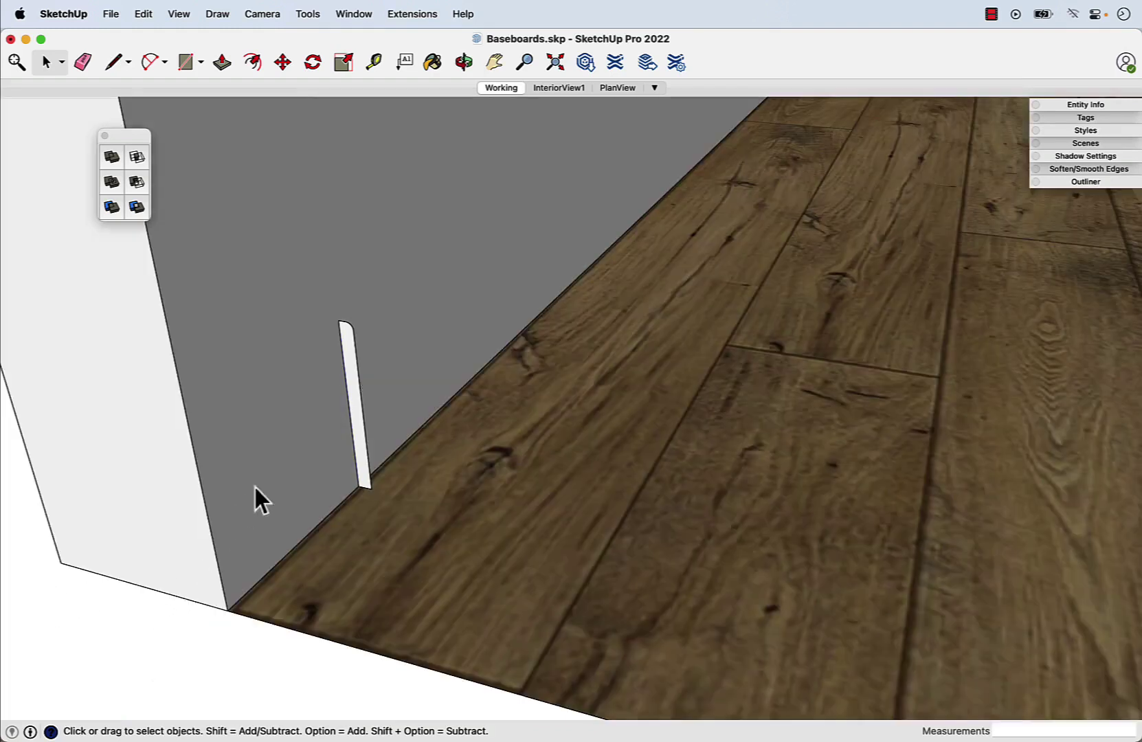
click(362, 481)
key(m)
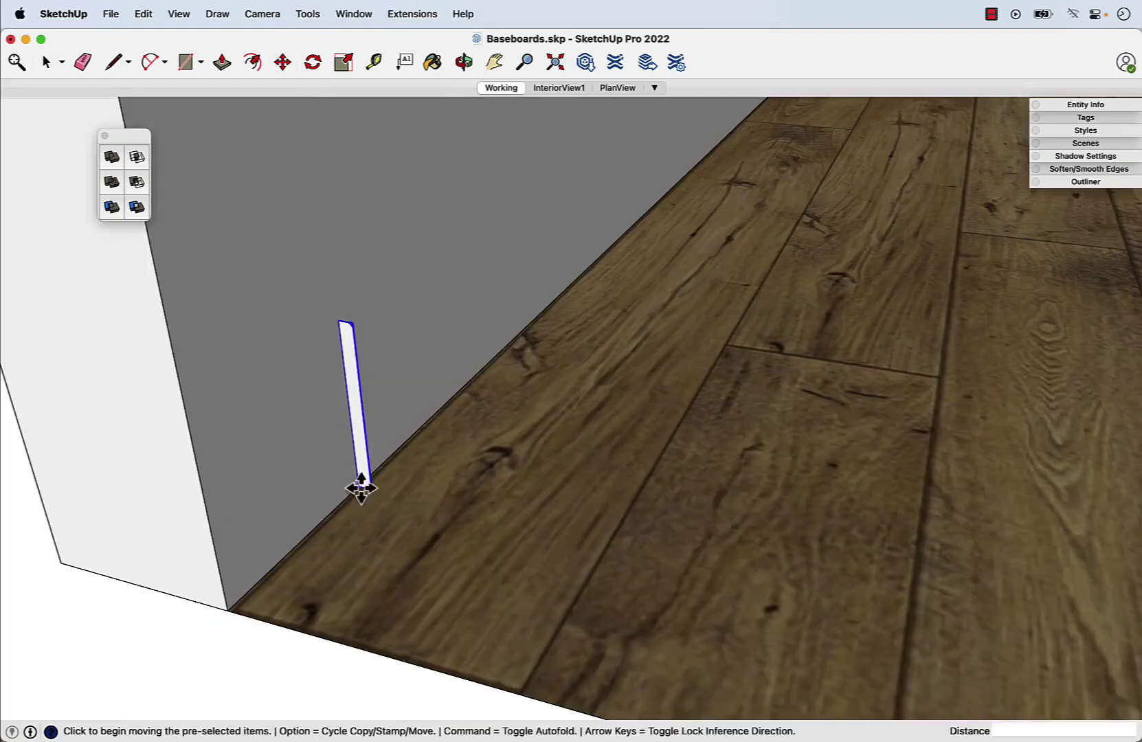
click(361, 491)
key(space)
click(96, 646)
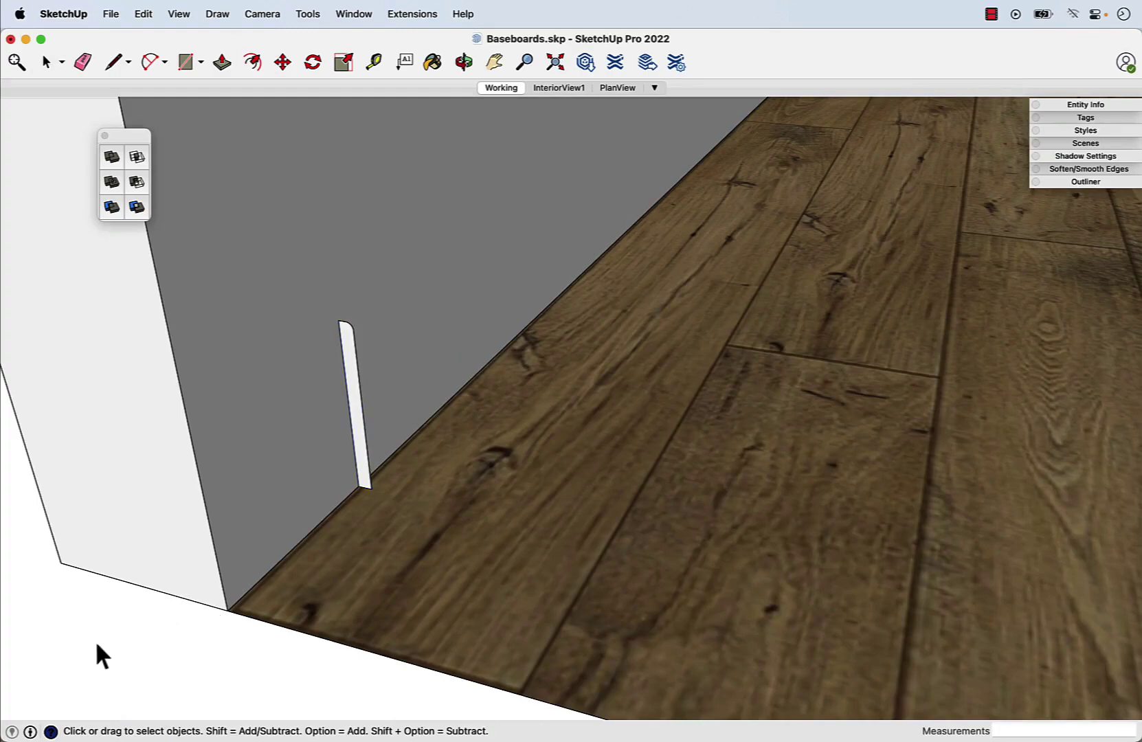
scroll(296, 528, down, 3)
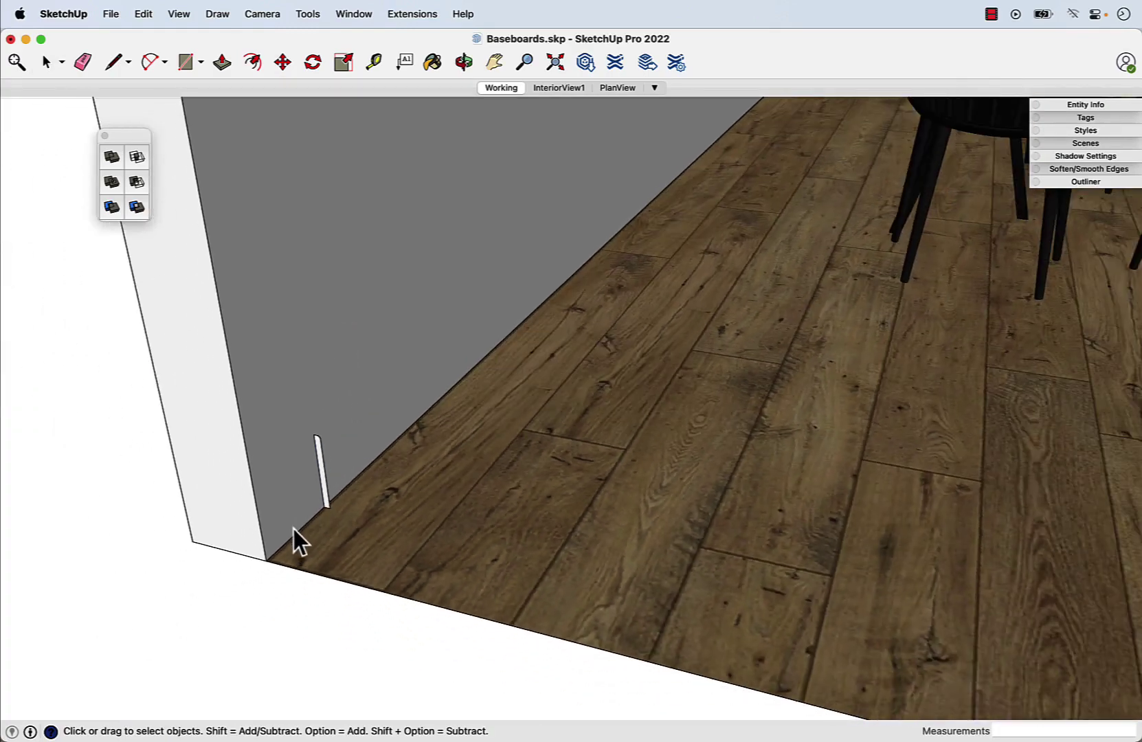
scroll(293, 532, down, 3)
middle_drag(527, 460, 330, 513)
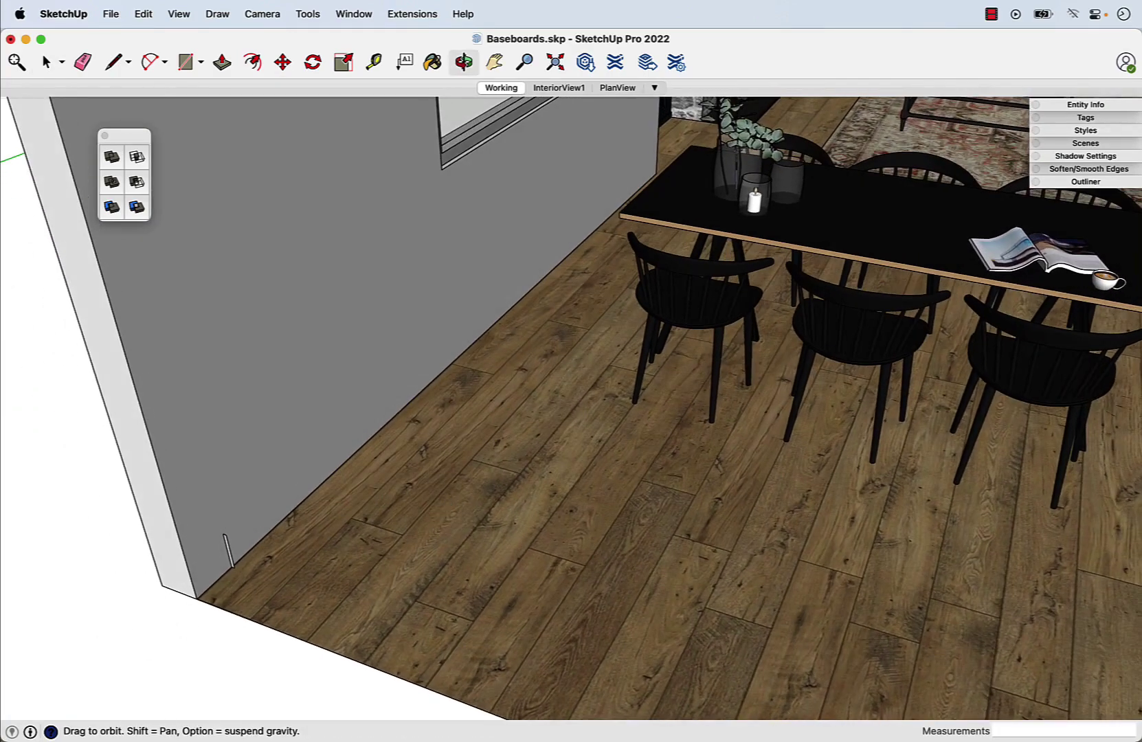
scroll(329, 512, down, 3)
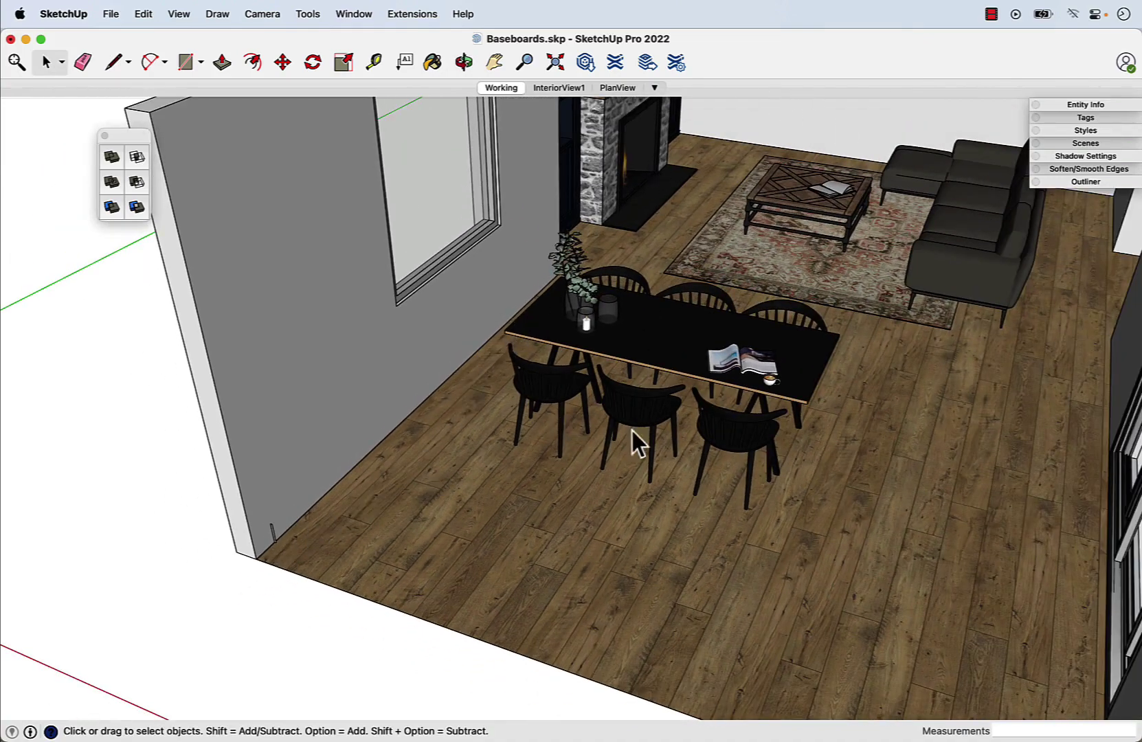
mouse_move(633, 431)
middle_down()
mouse_move(566, 434)
mouse_move(637, 446)
middle_up()
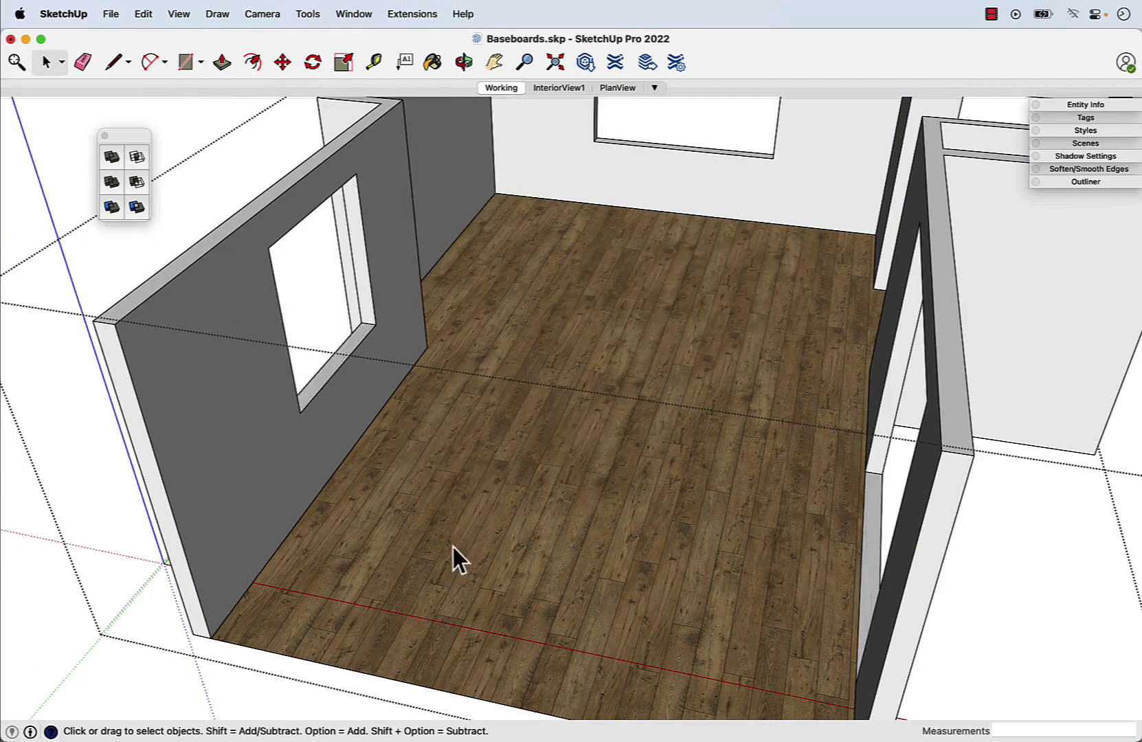
Select only the floor's wall-side edges, without the floor face or front edge.
click(500, 477)
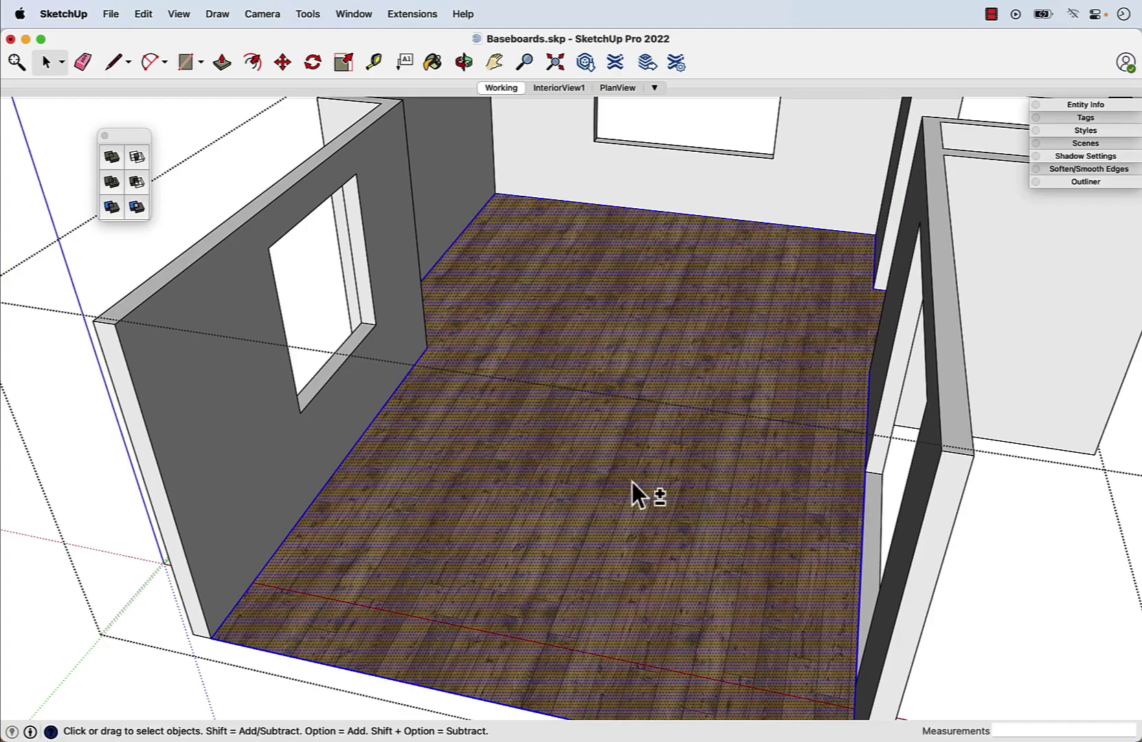
middle_drag(633, 484, 646, 449)
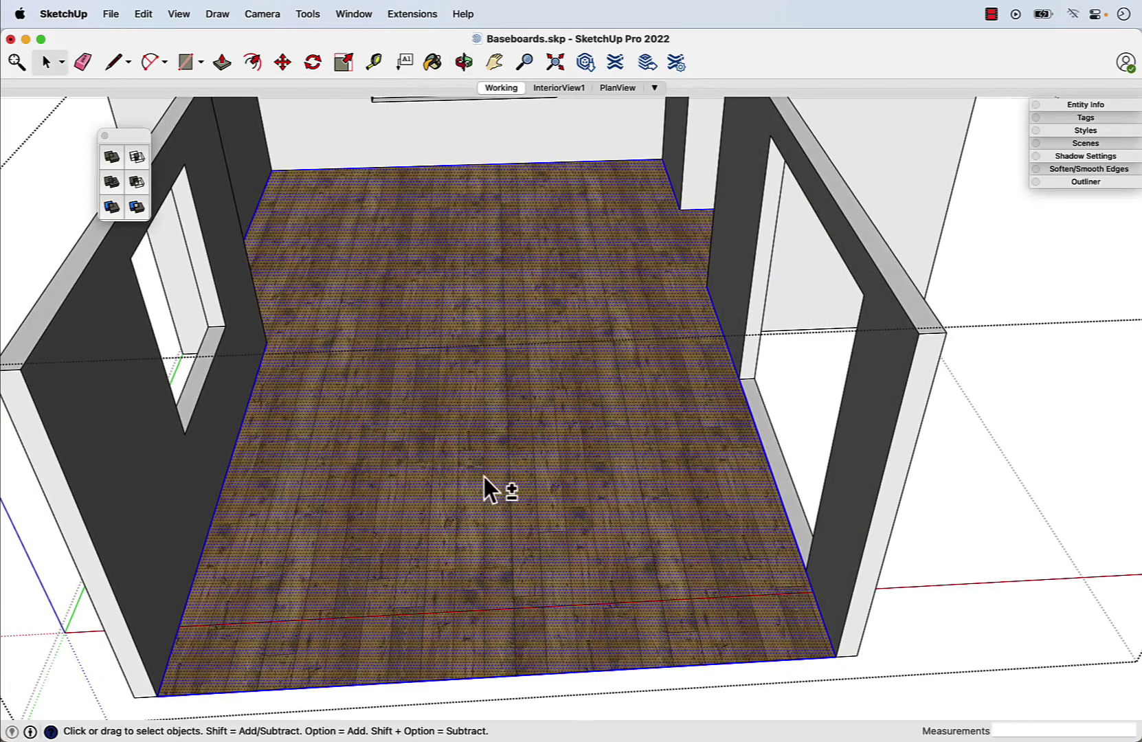
shift+click(485, 489)
middle_drag(606, 530, 364, 576)
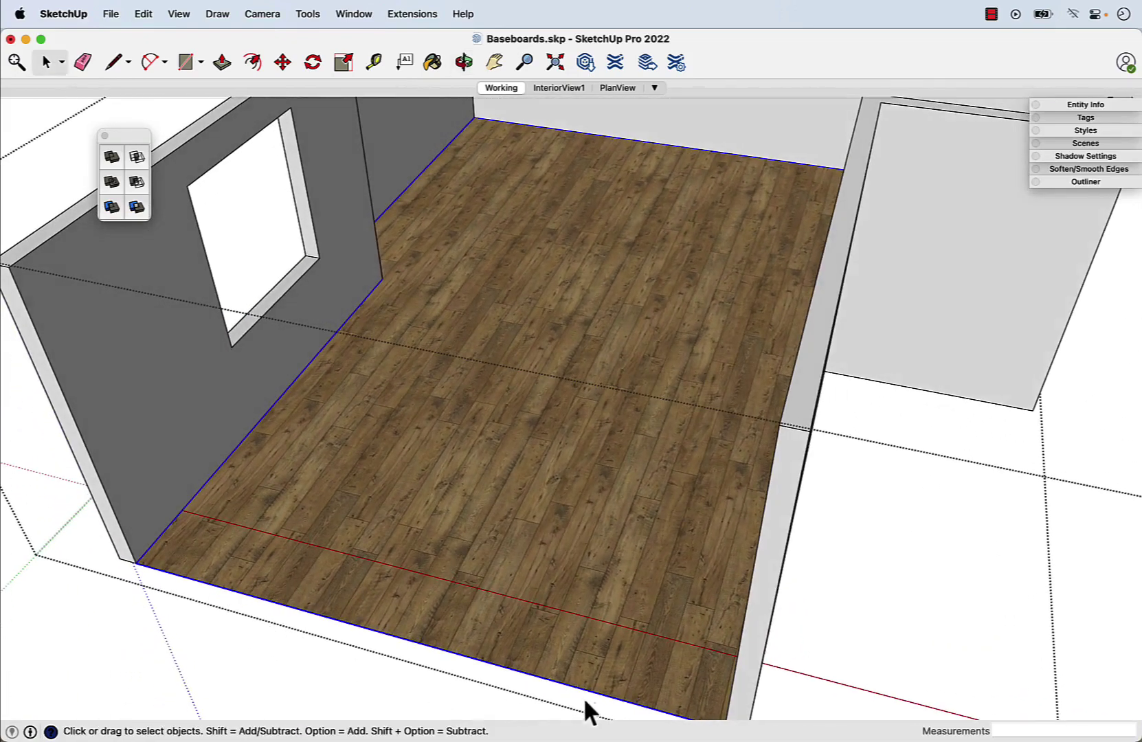
middle_drag(398, 626, 514, 470)
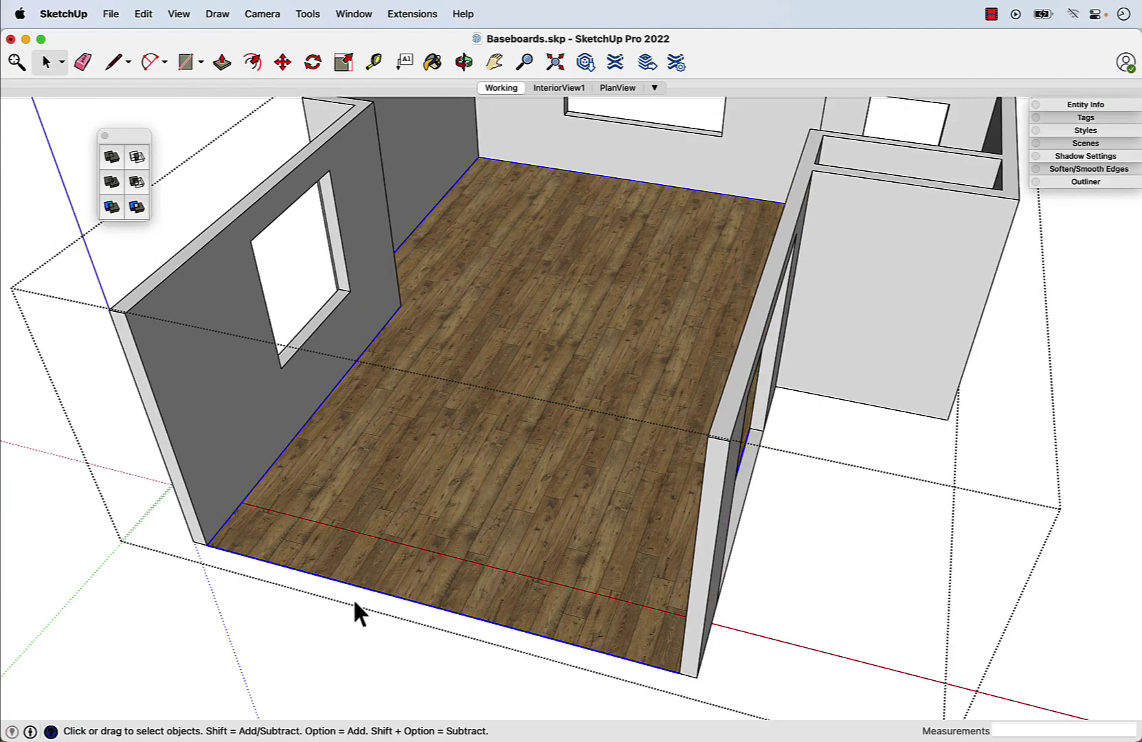
scroll(354, 603, up, 3)
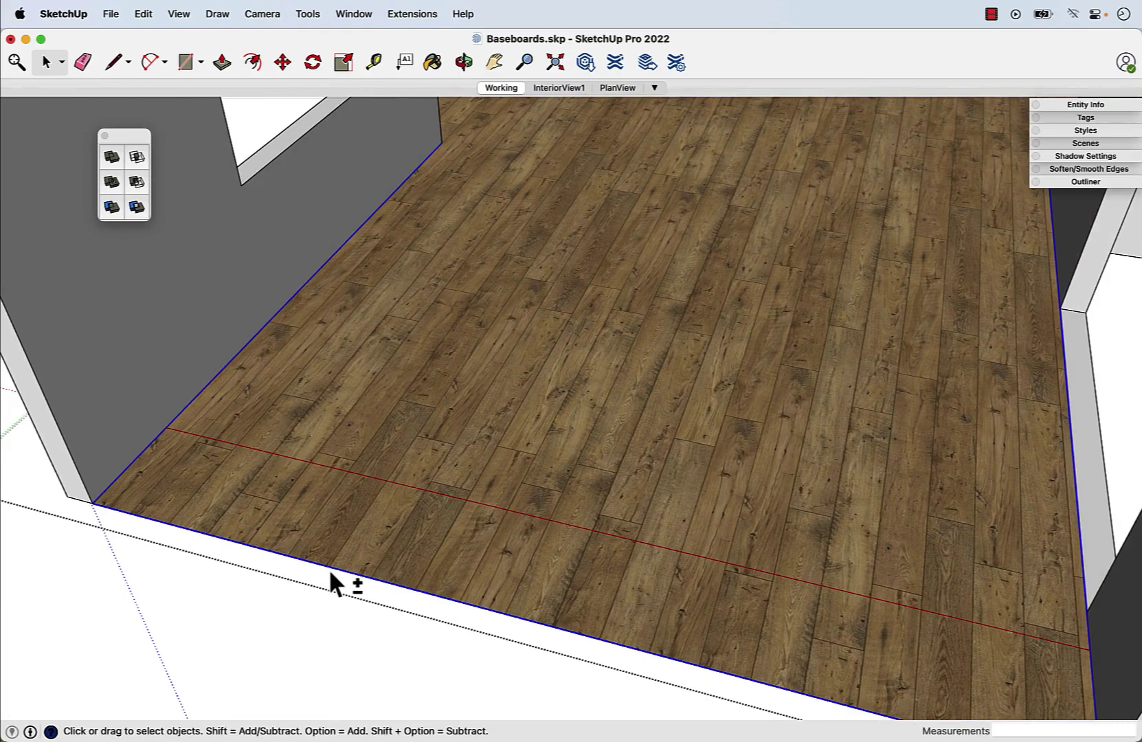
shift+click(330, 572)
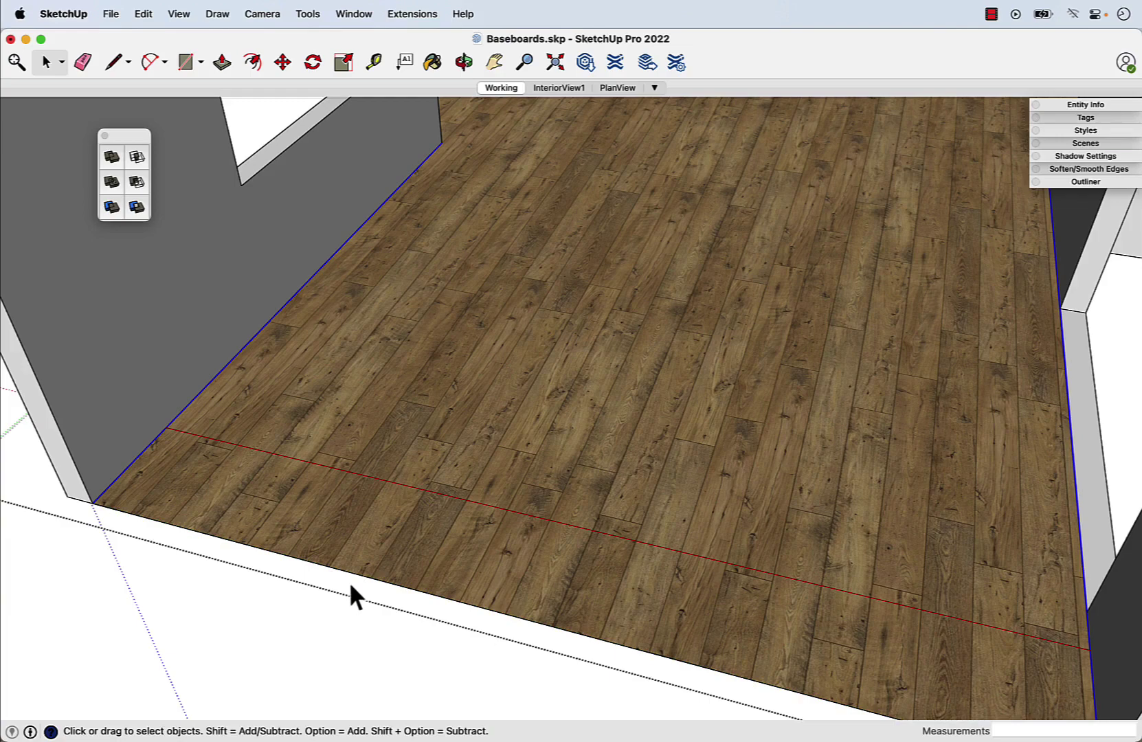
scroll(307, 548, down, 3)
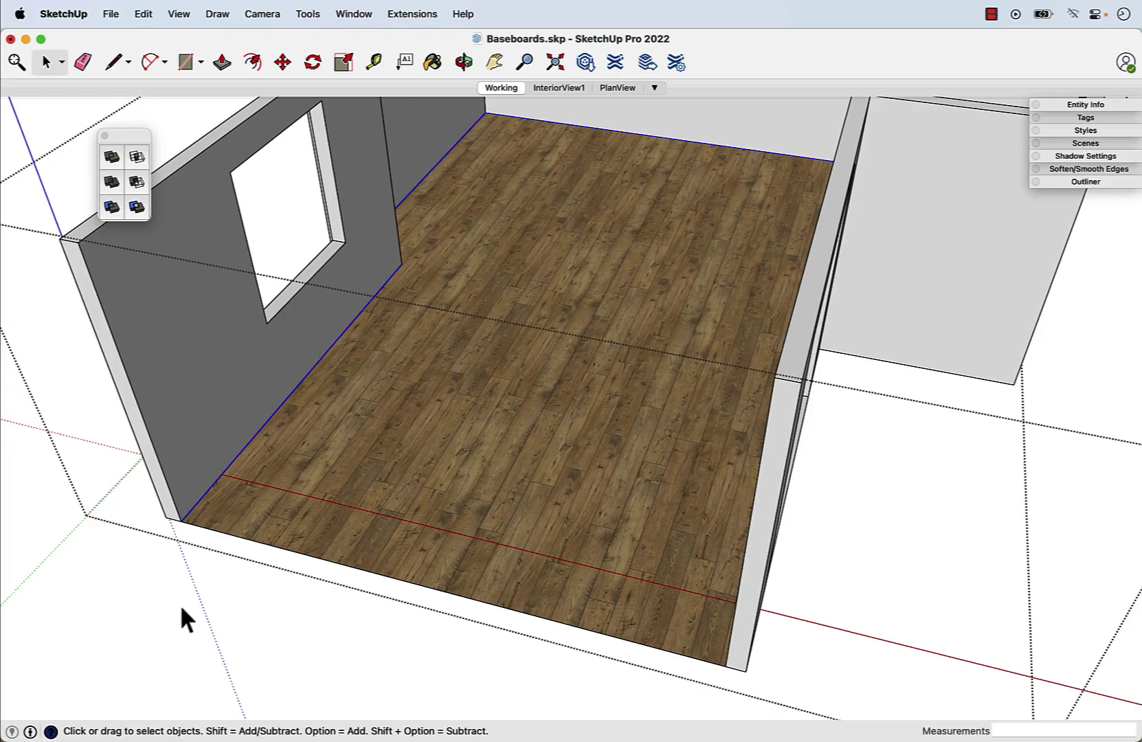
scroll(182, 610, down, 3)
scroll(73, 447, up, 3)
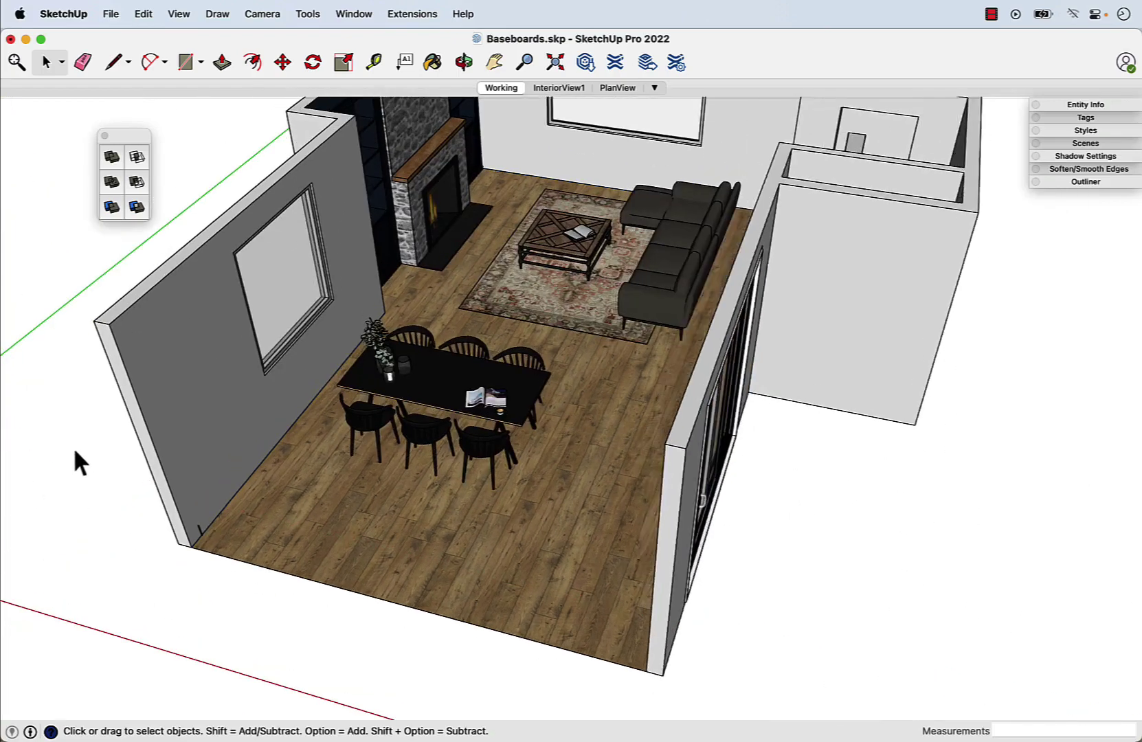
scroll(188, 450, up, 3)
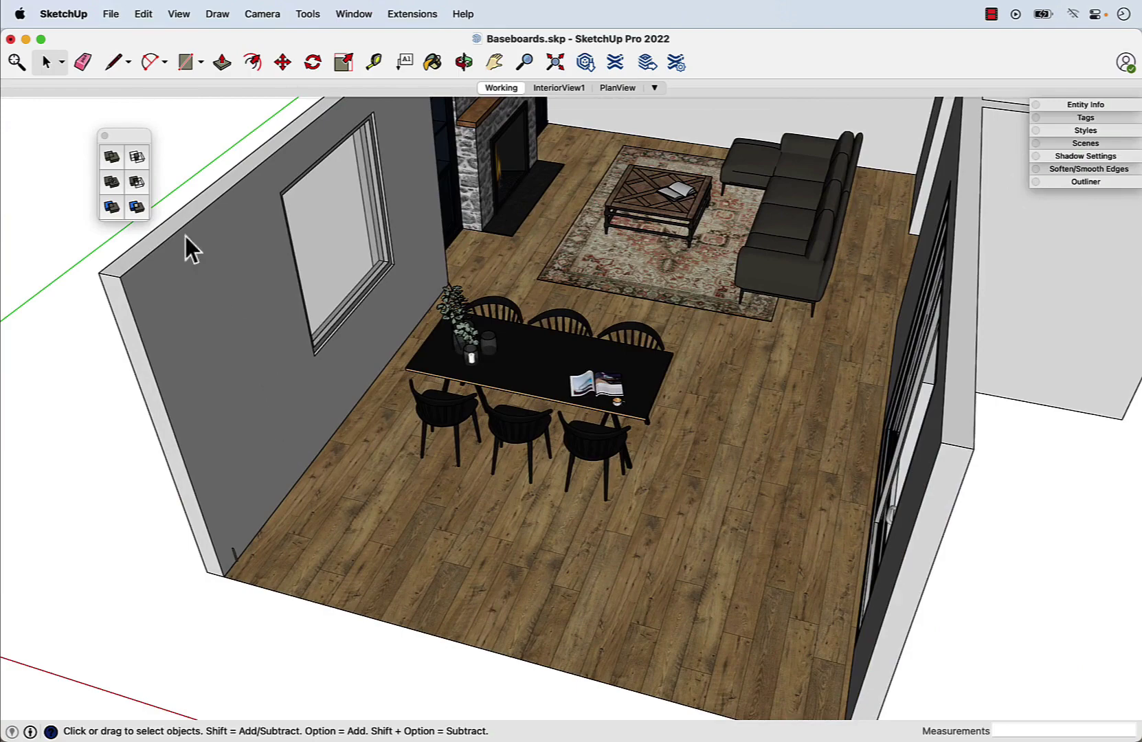
Paste the copied floor edges into the furnished room and check the path.
click(146, 14)
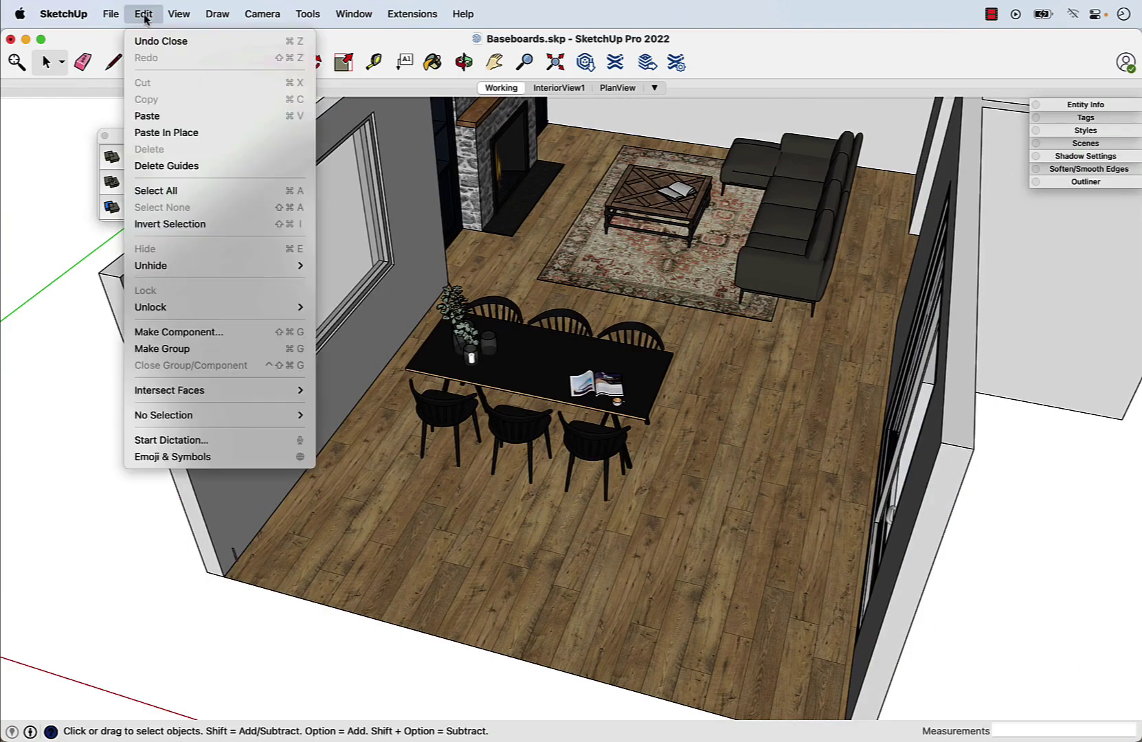
click(157, 117)
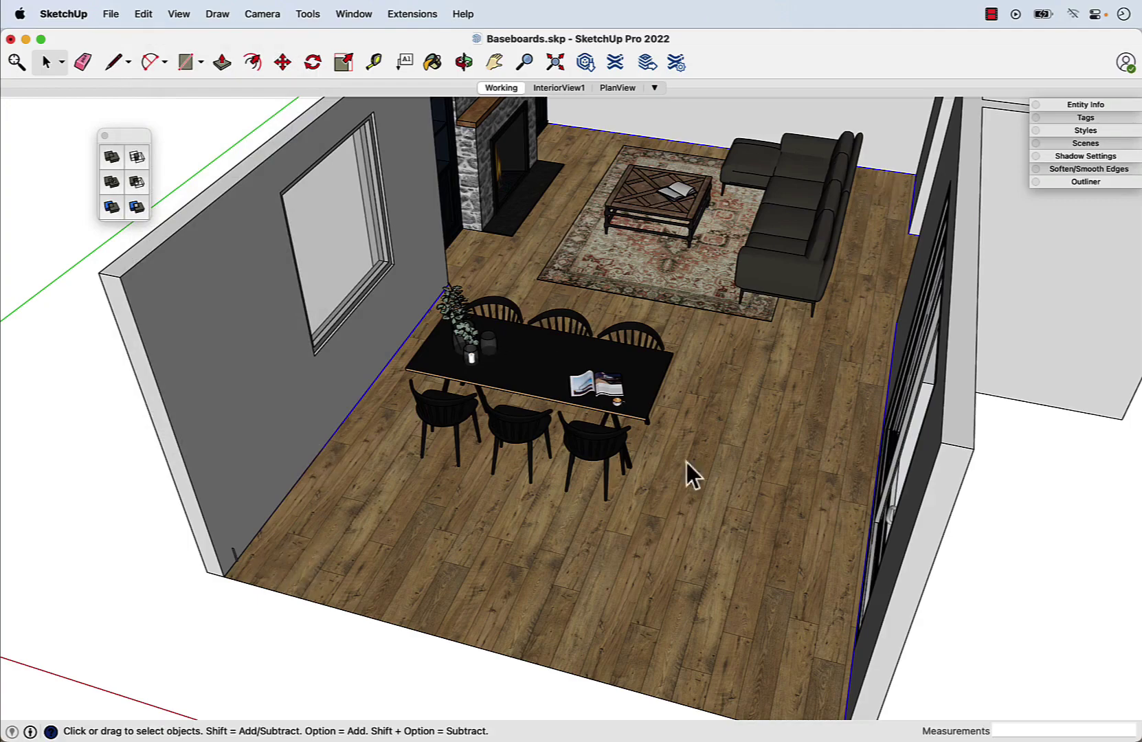
middle_drag(685, 464, 549, 546)
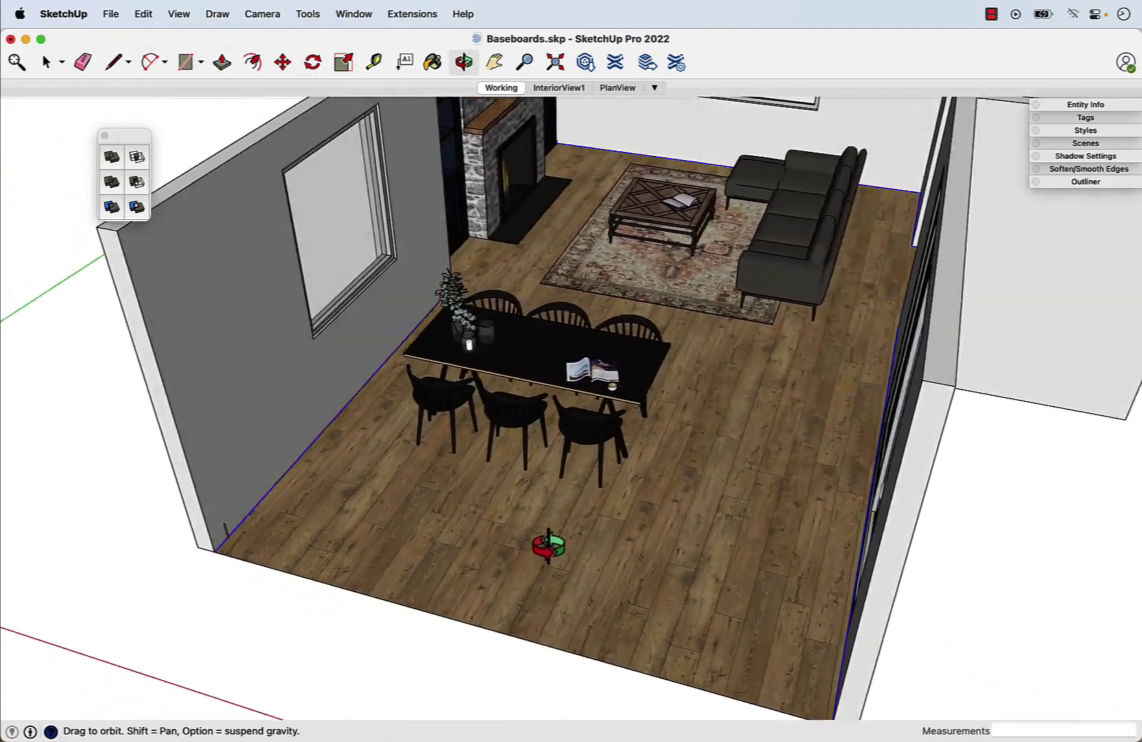
middle_drag(549, 545, 255, 557)
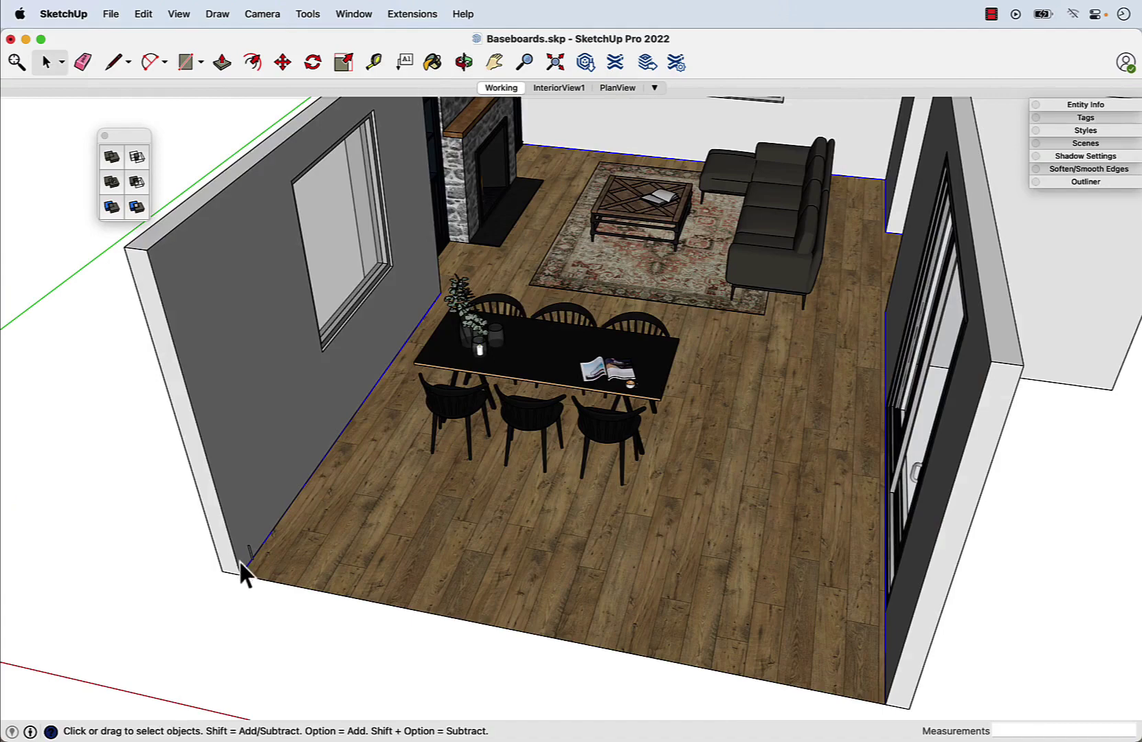
scroll(257, 569, up, 3)
scroll(247, 566, up, 3)
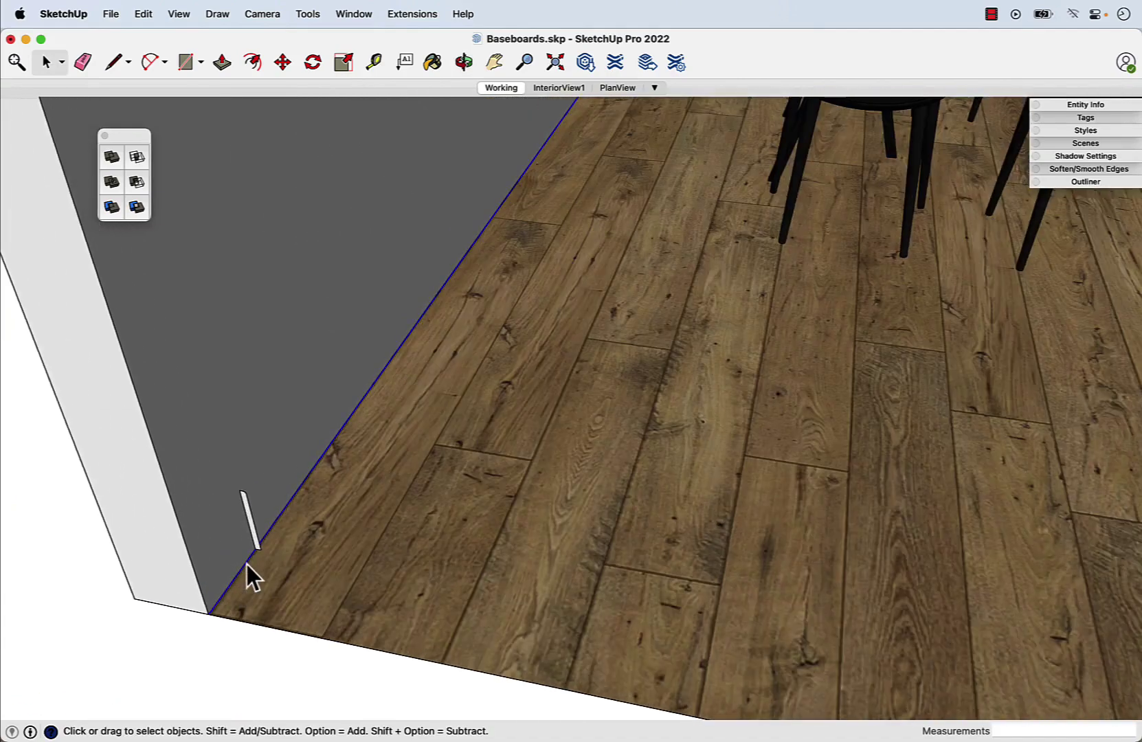
scroll(248, 566, up, 2)
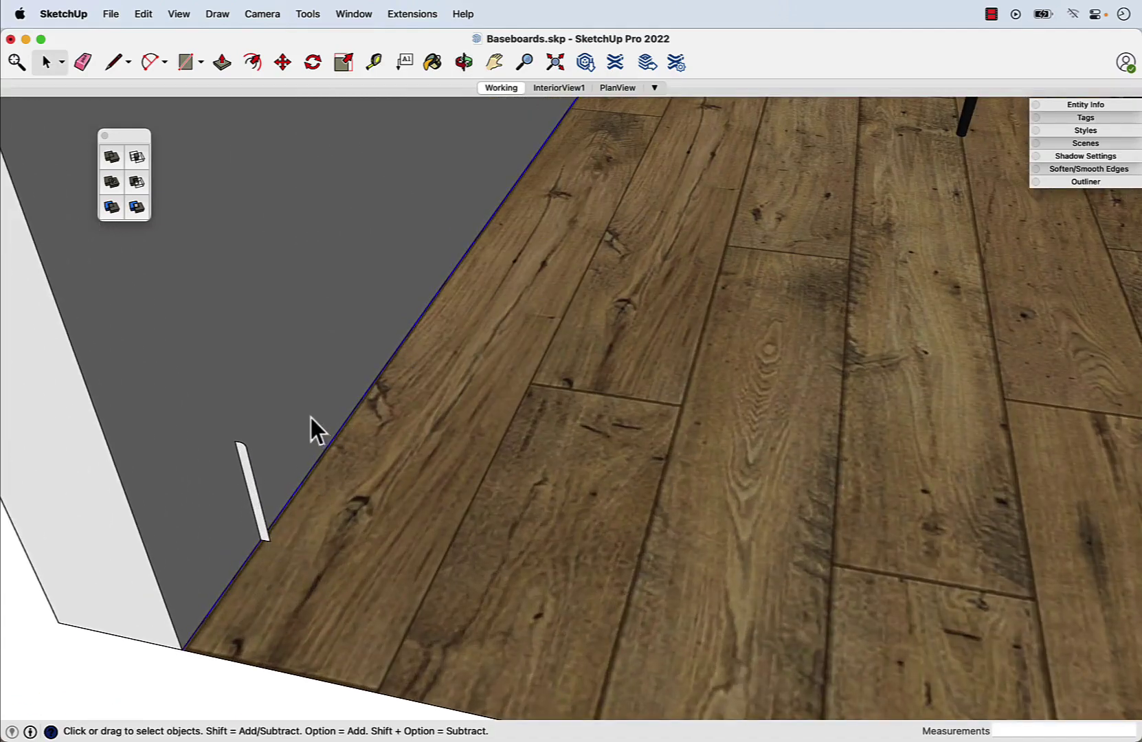
Extrude the baseboard profile with Follow Me along the floor-edge path and inspect the result.
click(310, 15)
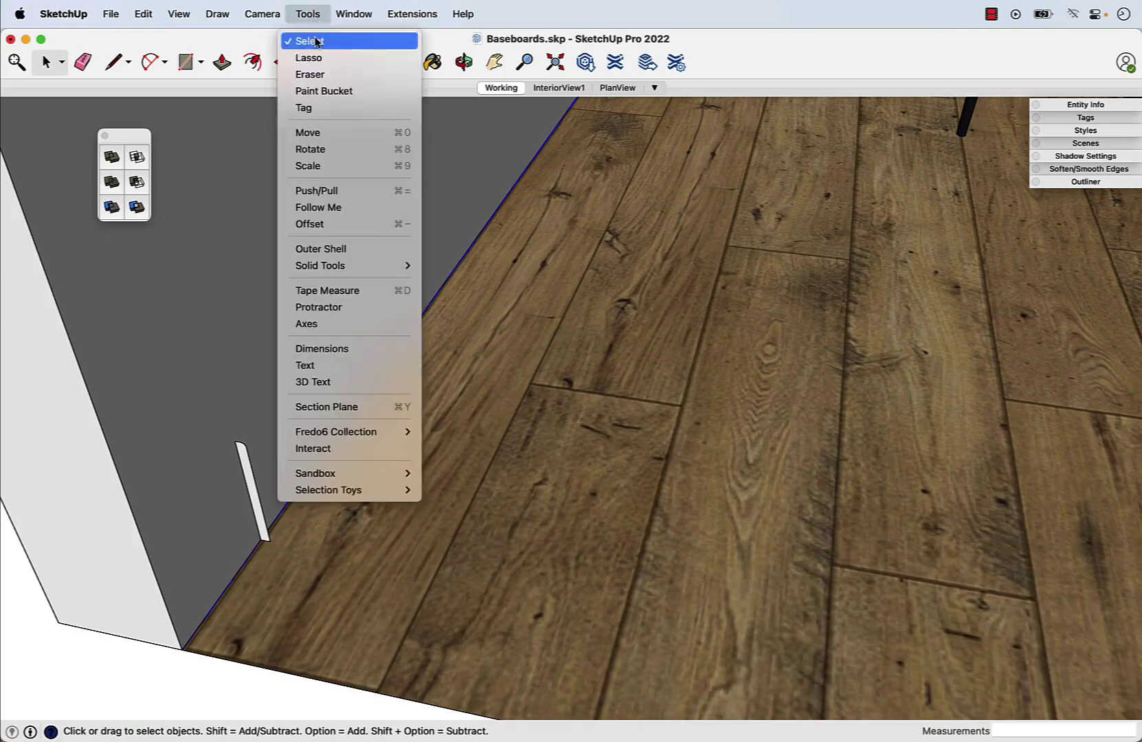
click(342, 207)
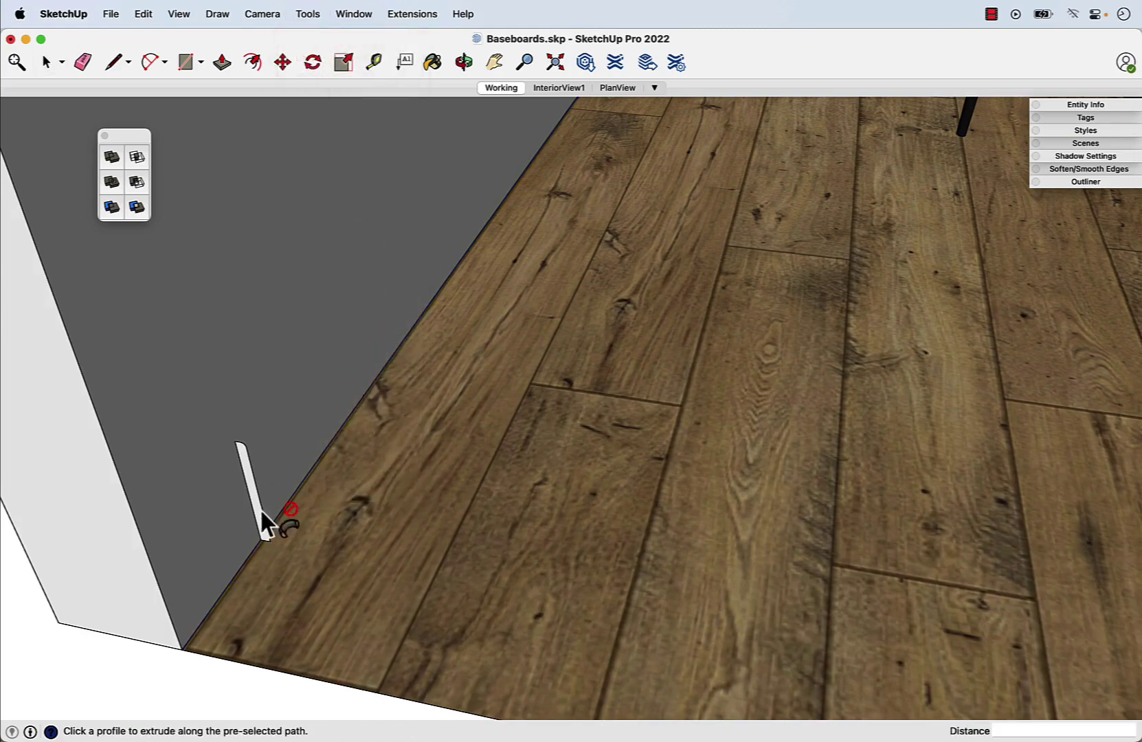
scroll(263, 518, up, 3)
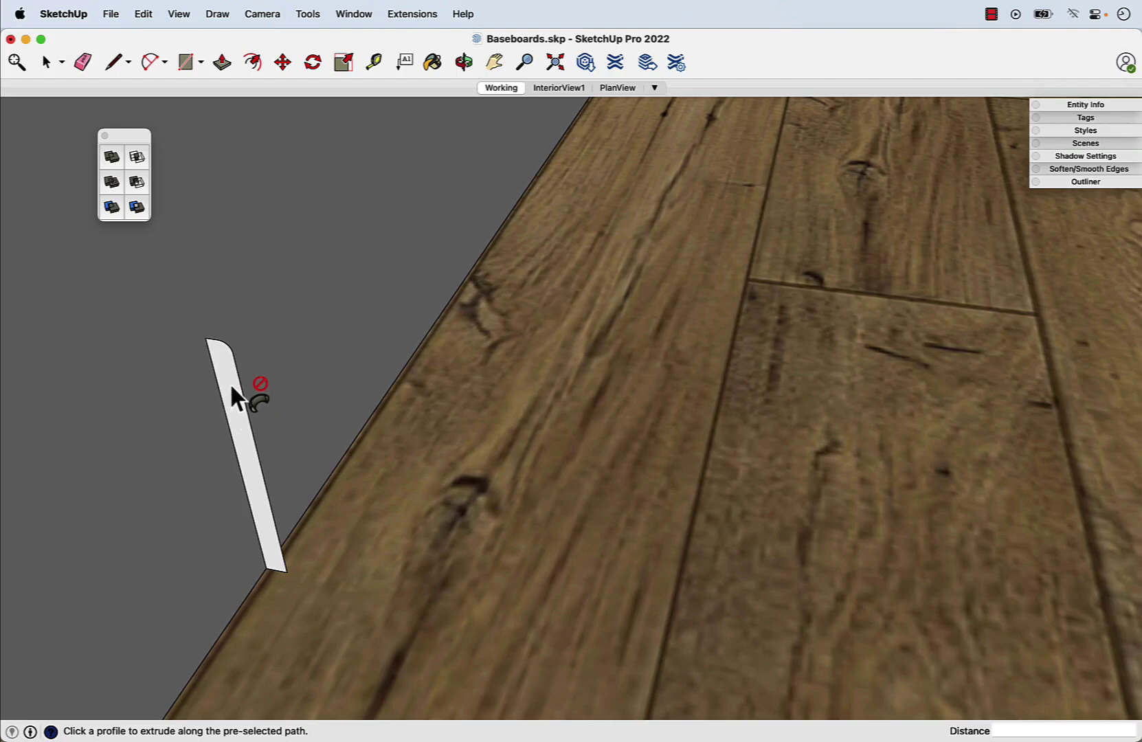
right_click(231, 386)
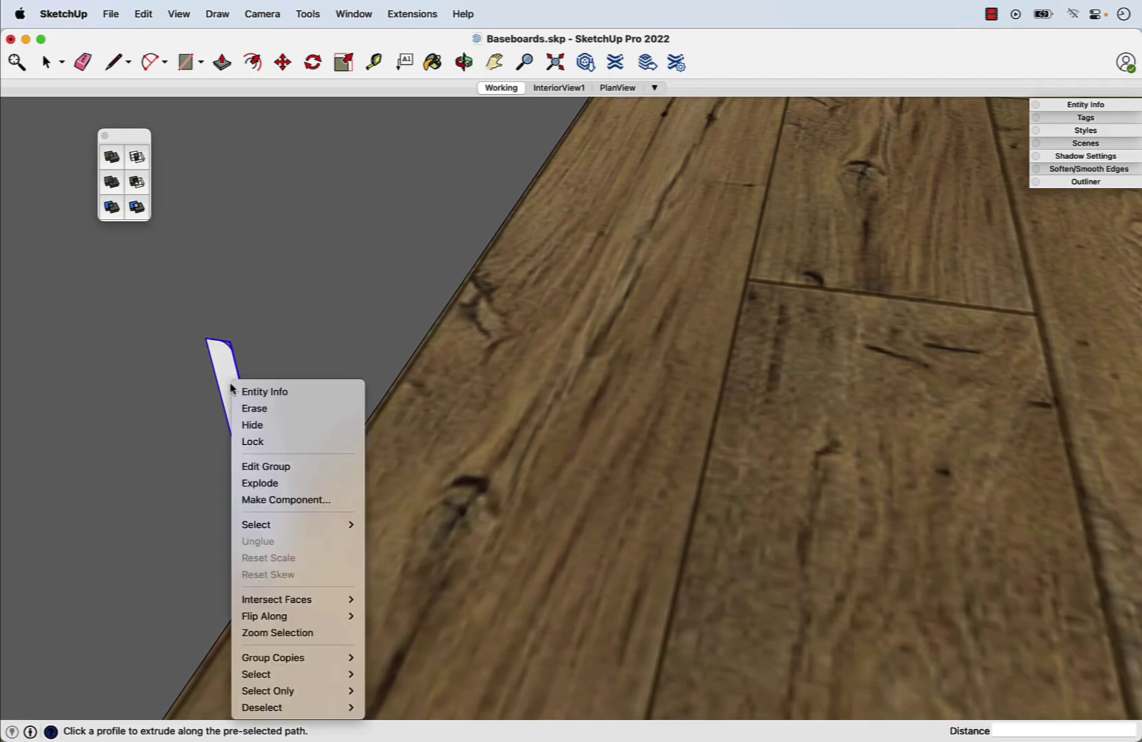
click(270, 467)
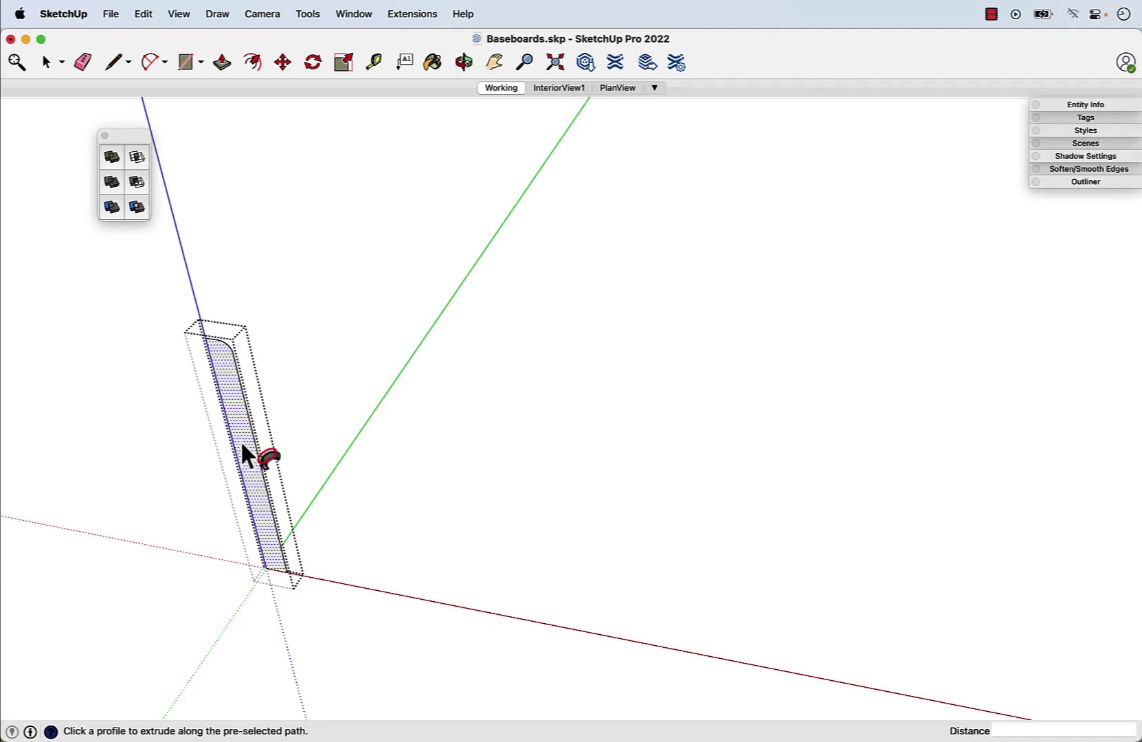
click(247, 458)
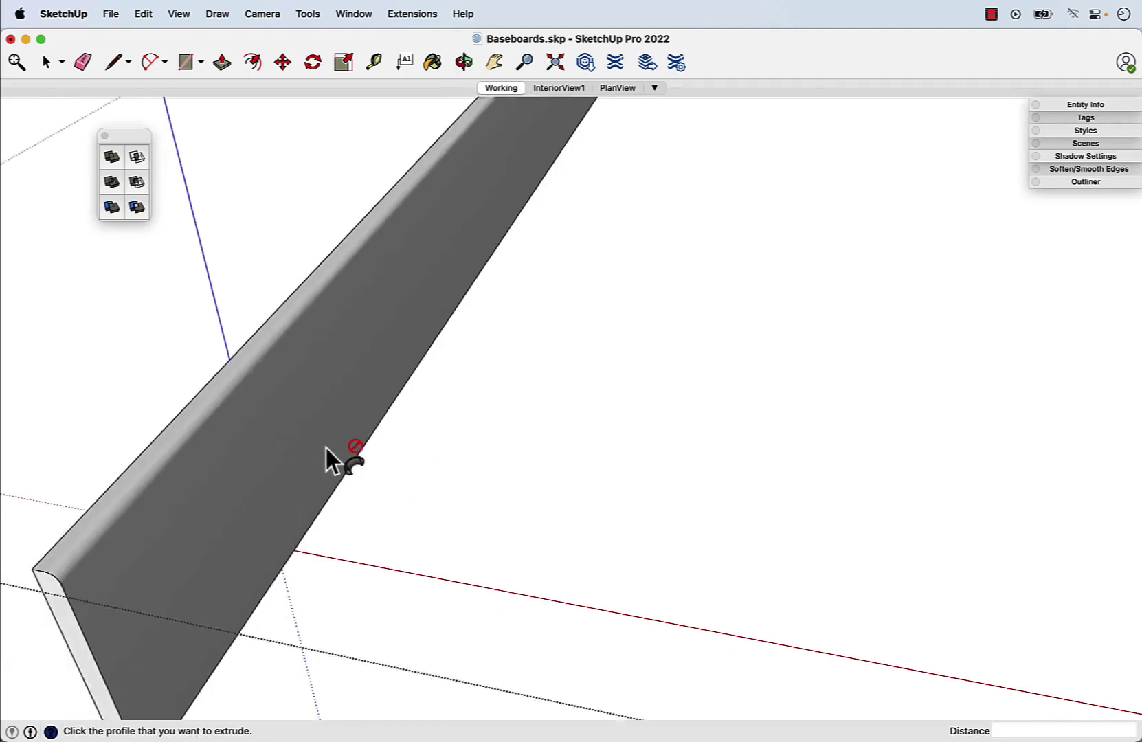
scroll(265, 503, down, 5)
middle_drag(421, 434, 242, 530)
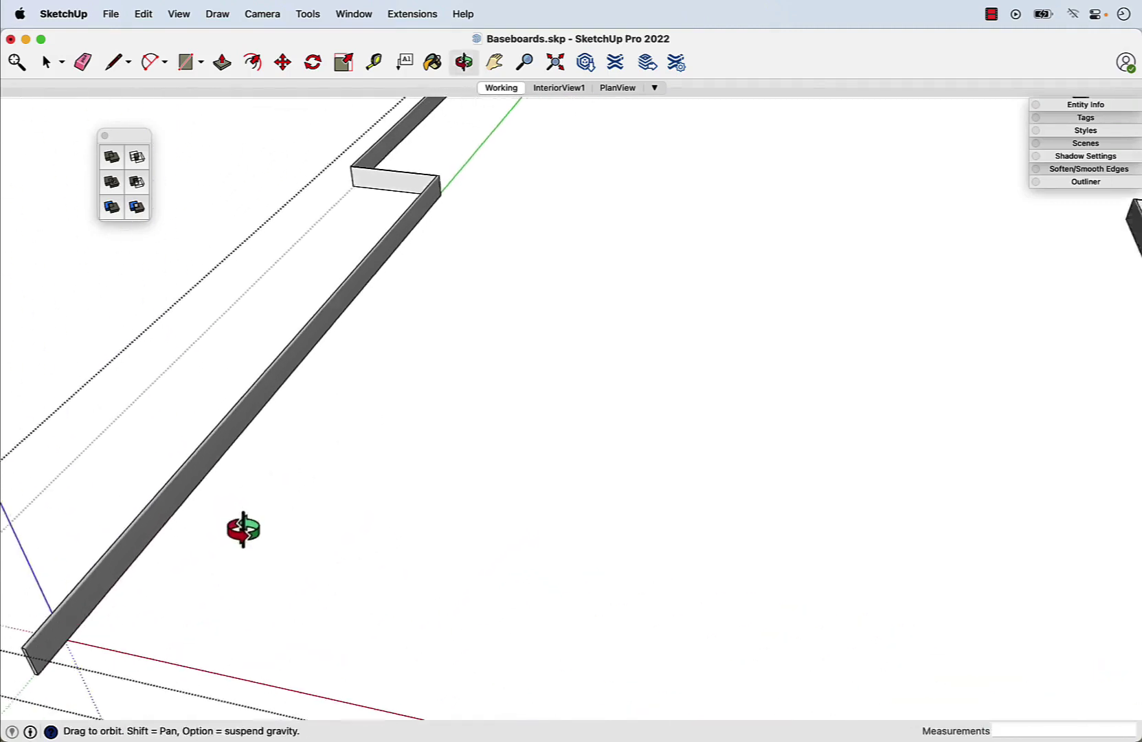
scroll(217, 565, down, 3)
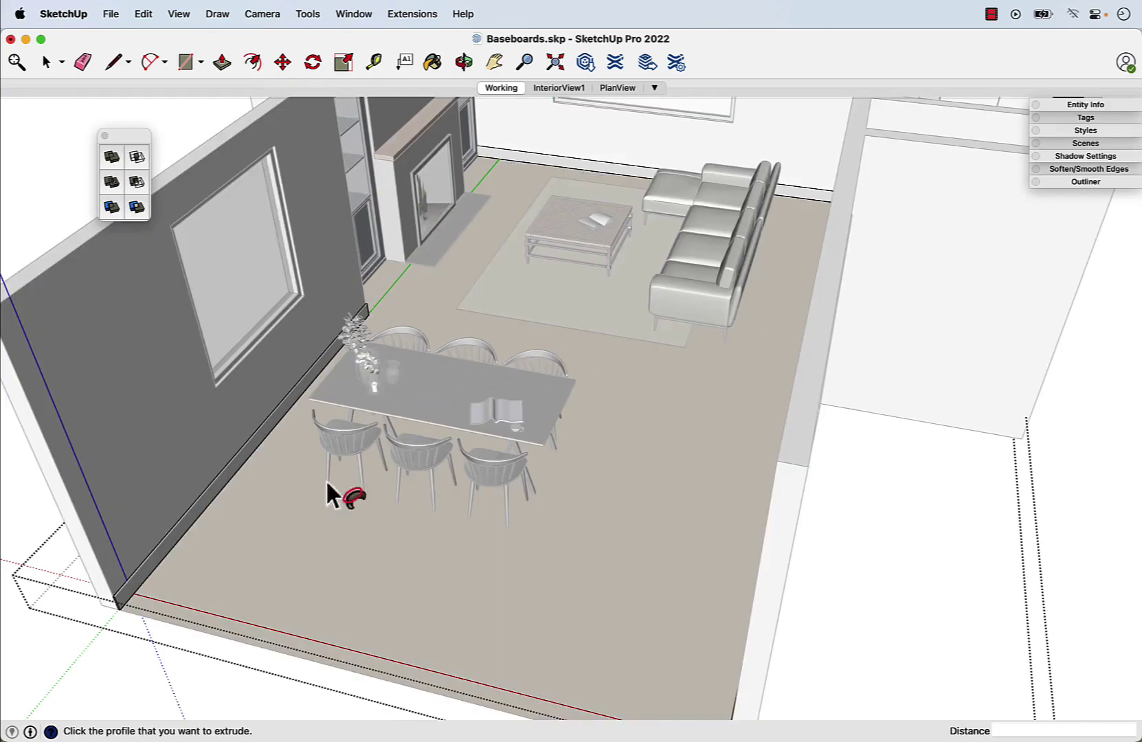
scroll(338, 625, down, 3)
scroll(339, 637, down, 1)
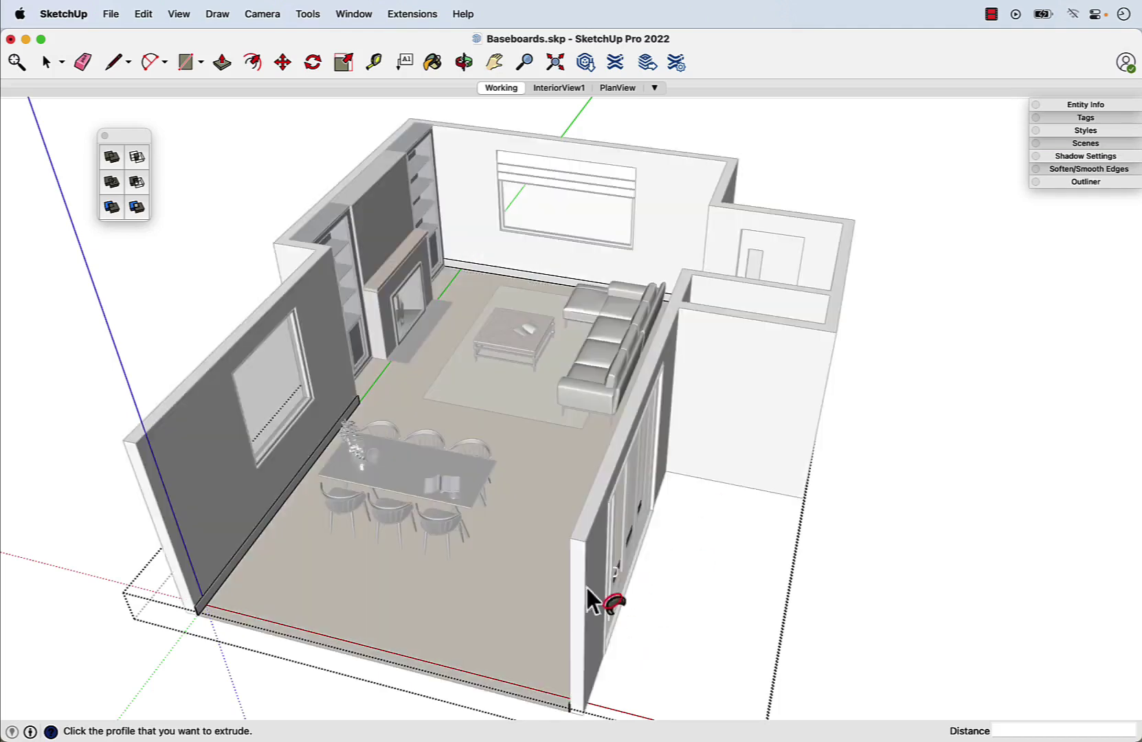
key(o)
mouse_move(383, 599)
mouse_down()
mouse_move(670, 580)
mouse_move(742, 563)
mouse_move(389, 602)
mouse_up()
middle_drag(389, 602, 383, 611)
key(space)
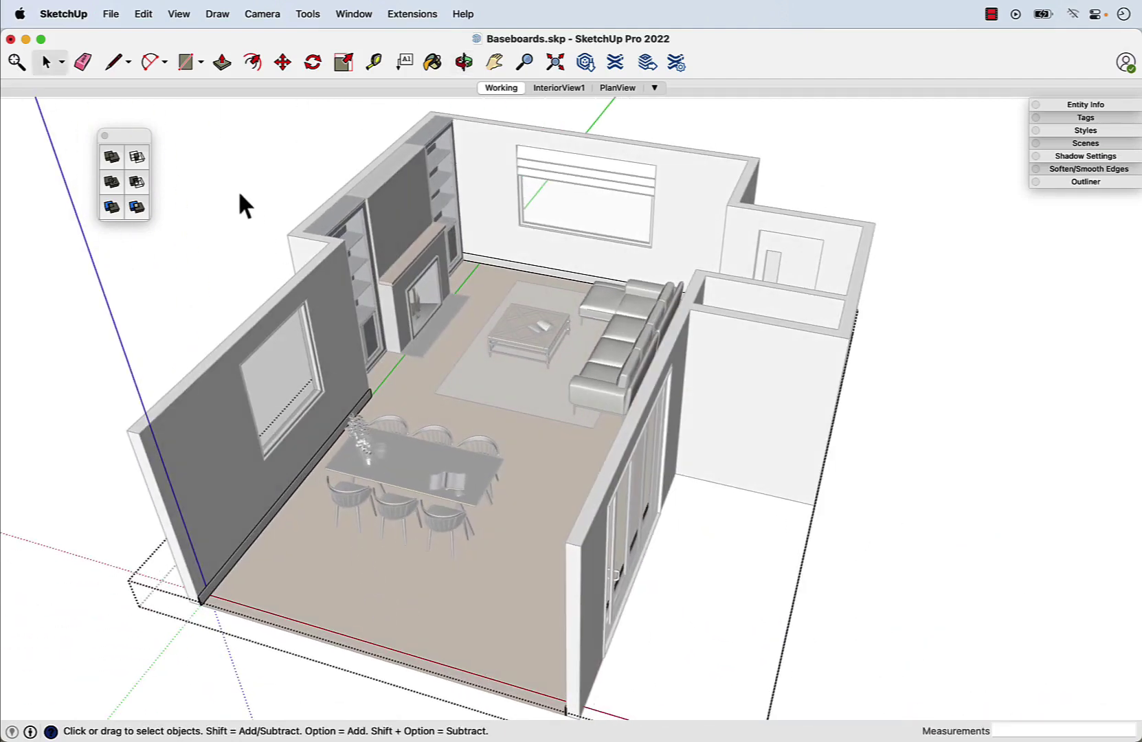
Select the baseboard at the sofa doorway and confirm it is a 2.11 ft³ solid group.
click(198, 176)
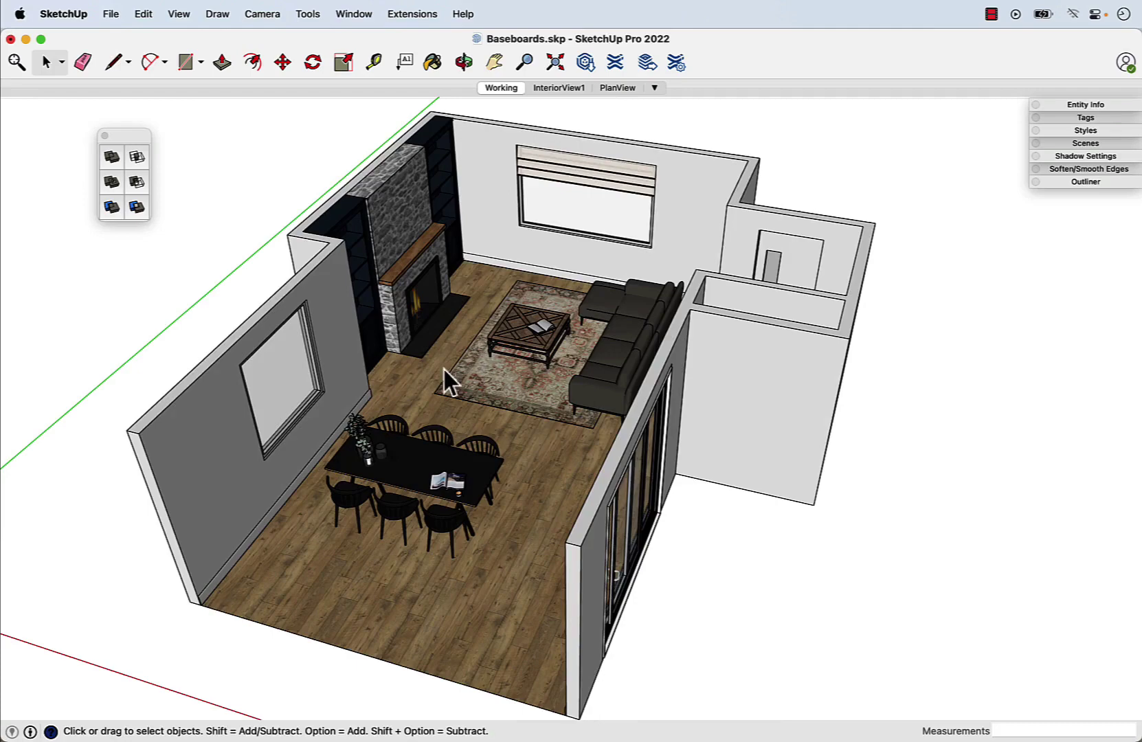
middle_drag(444, 369, 824, 437)
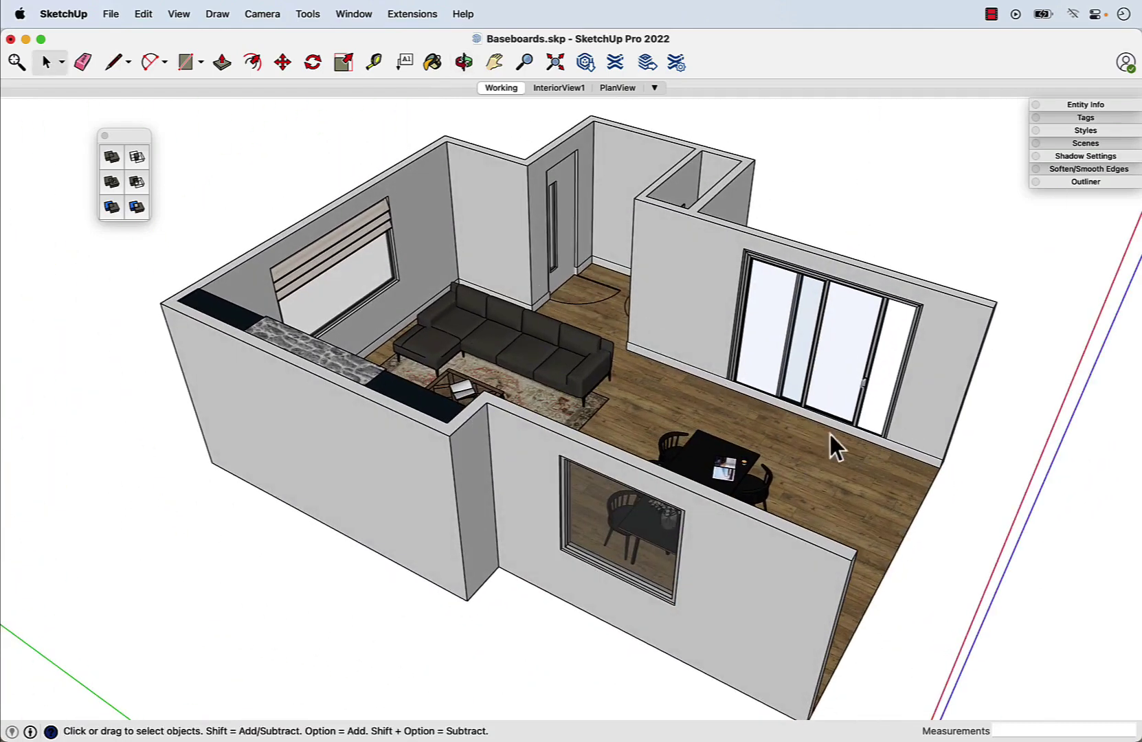
middle_drag(568, 314, 631, 337)
scroll(609, 231, up, 5)
scroll(601, 268, up, 3)
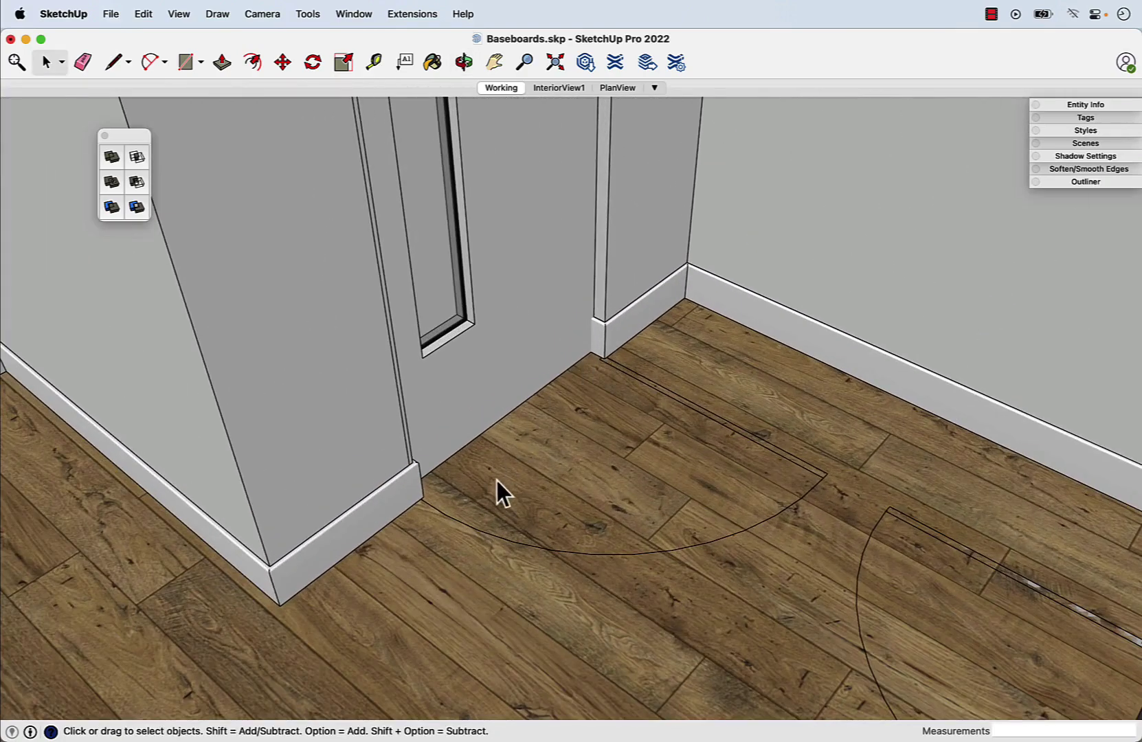
click(616, 334)
click(1070, 105)
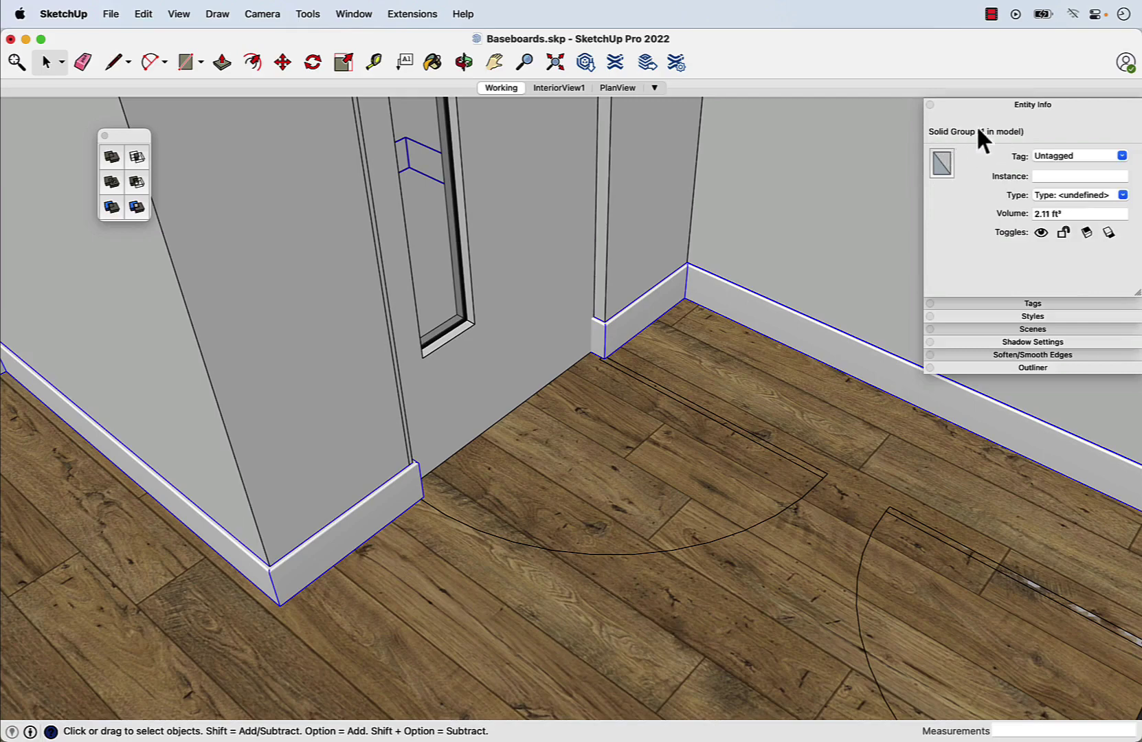
click(994, 105)
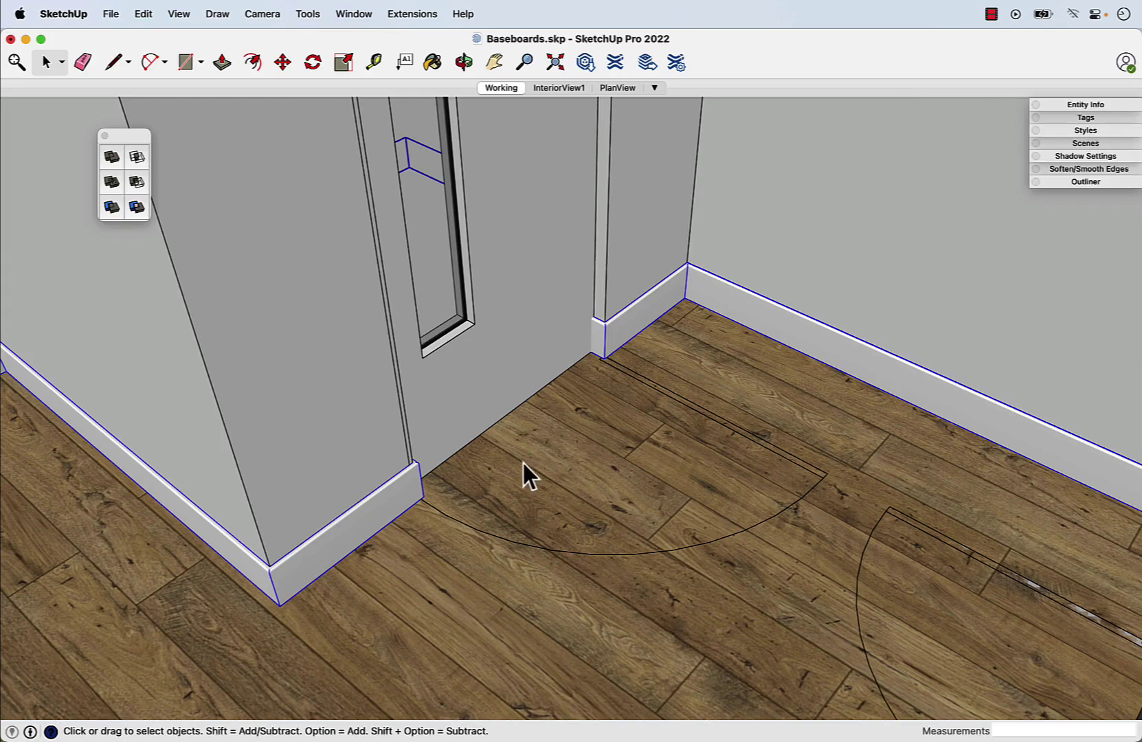
Draw a floor rectangle by the door and push/pull it up into a box.
key(r)
click(470, 516)
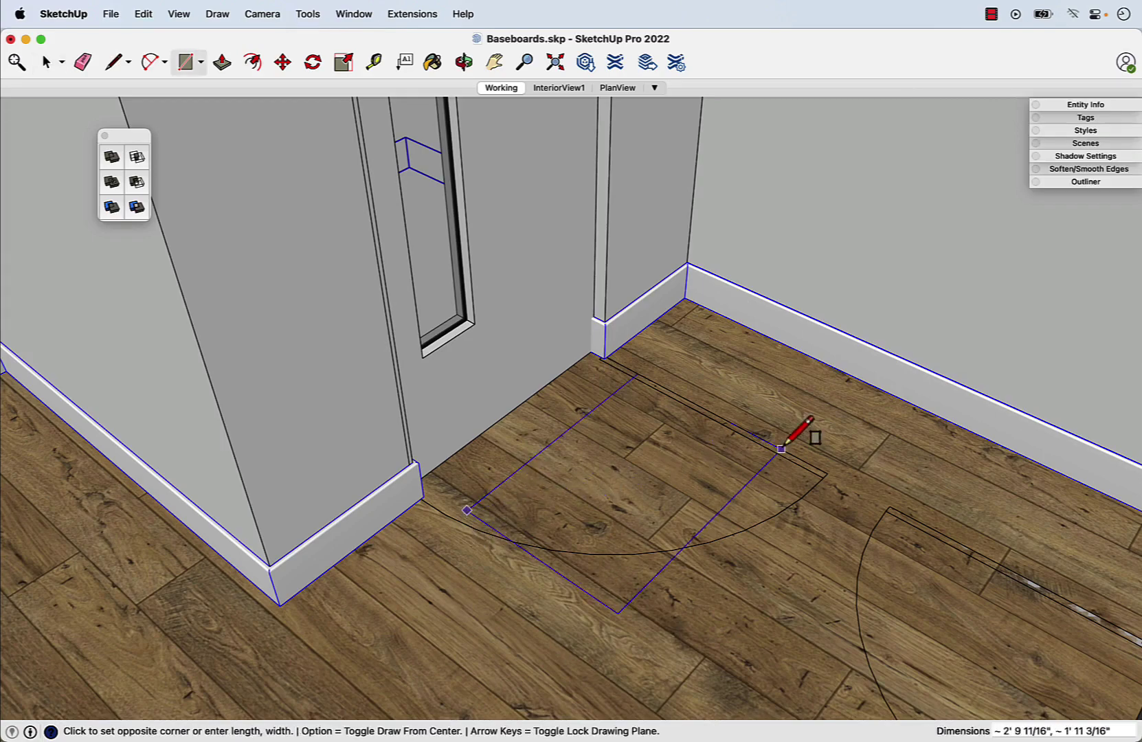
click(725, 486)
key(p)
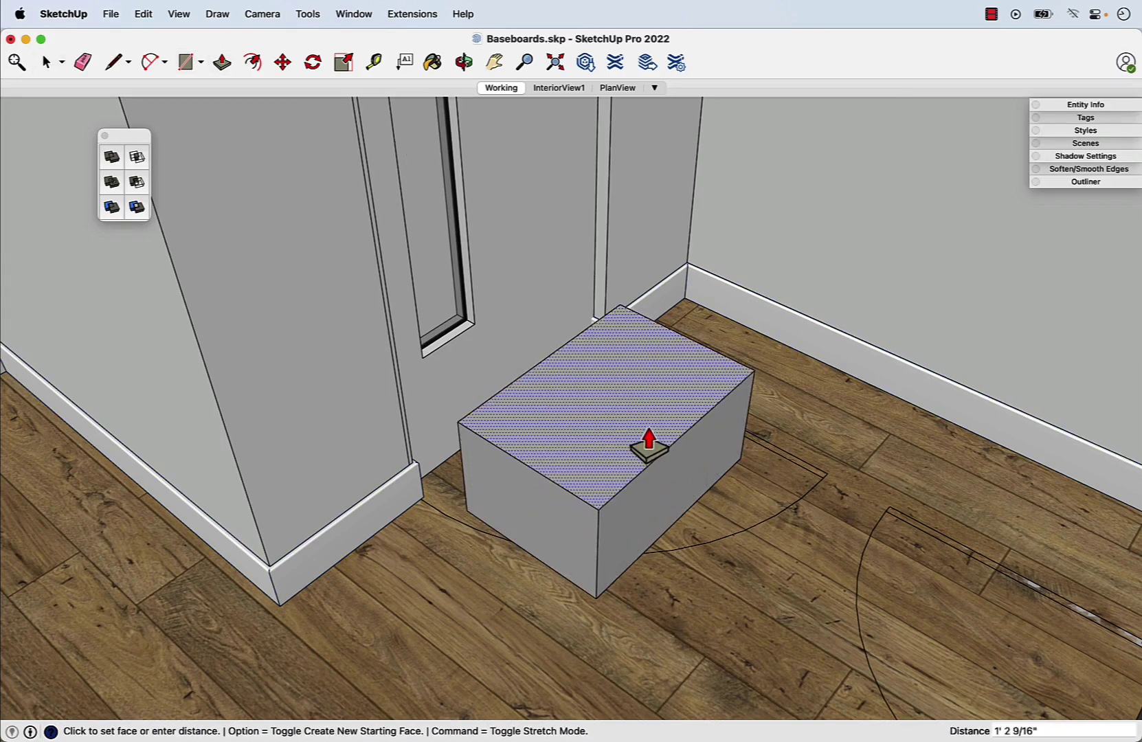
click(651, 437)
key(space)
key(o)
mouse_move(586, 556)
mouse_down()
mouse_move(546, 514)
mouse_move(542, 455)
mouse_up()
key(space)
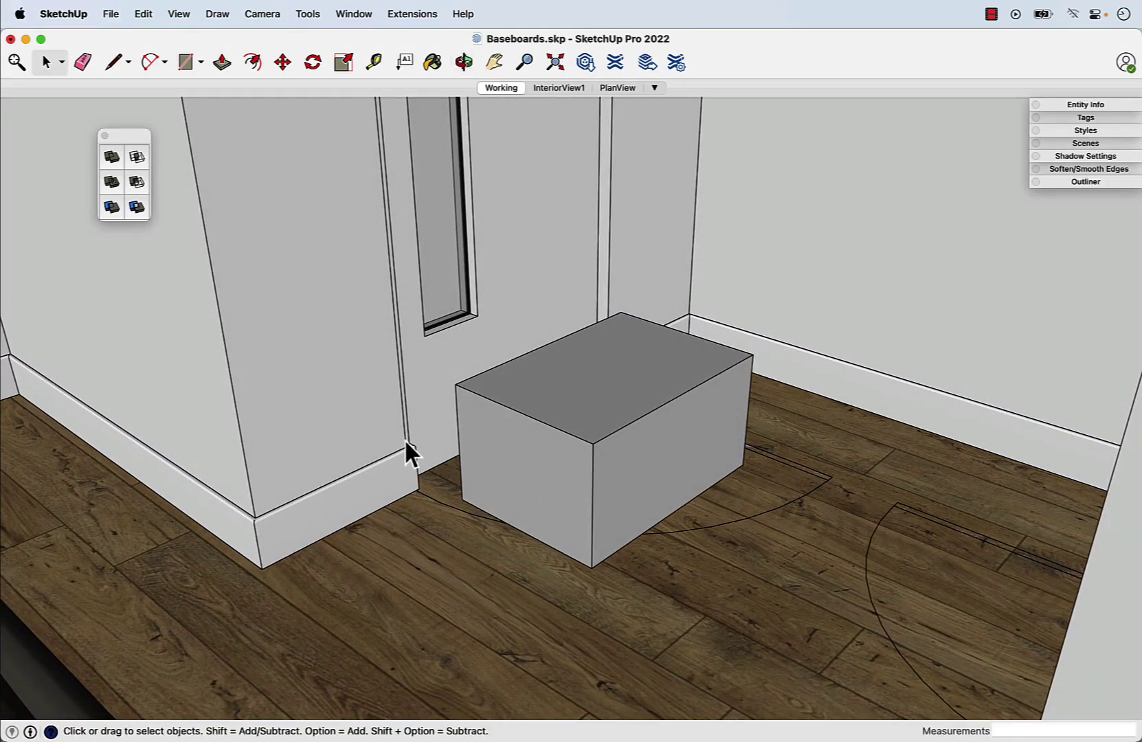
Push both side faces of the box out toward the walls.
key(p)
click(526, 473)
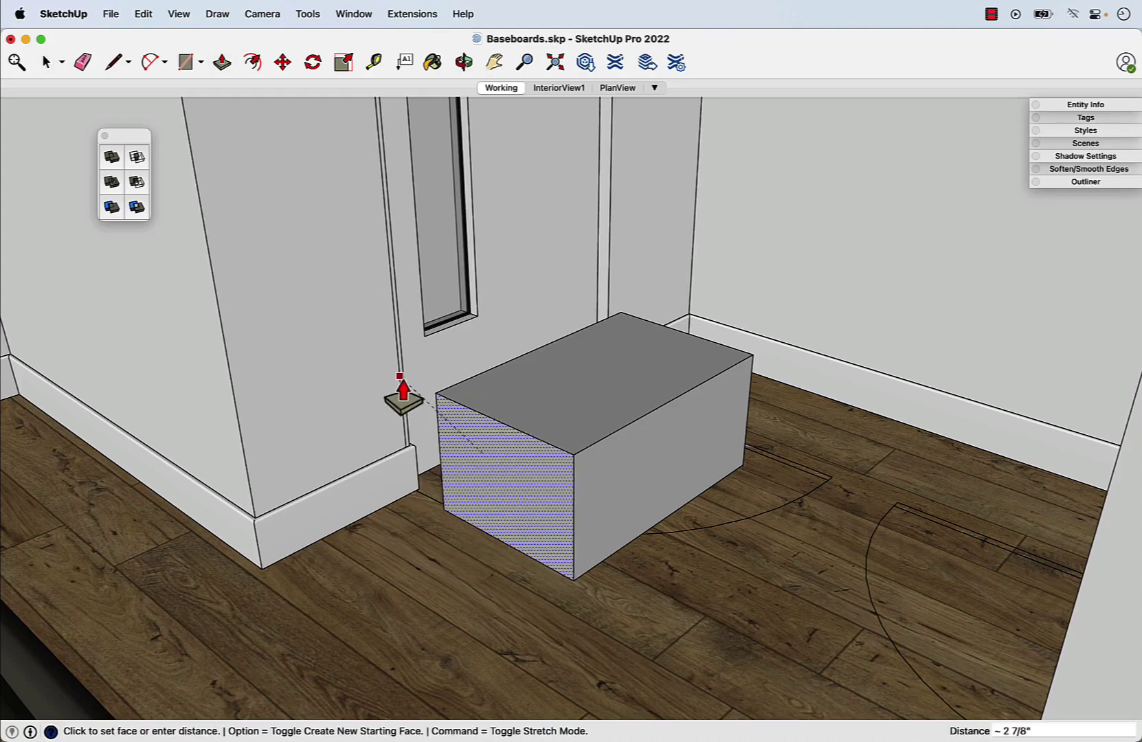
click(401, 389)
mouse_move(702, 401)
middle_down()
mouse_move(512, 502)
mouse_move(604, 509)
middle_up()
click(604, 510)
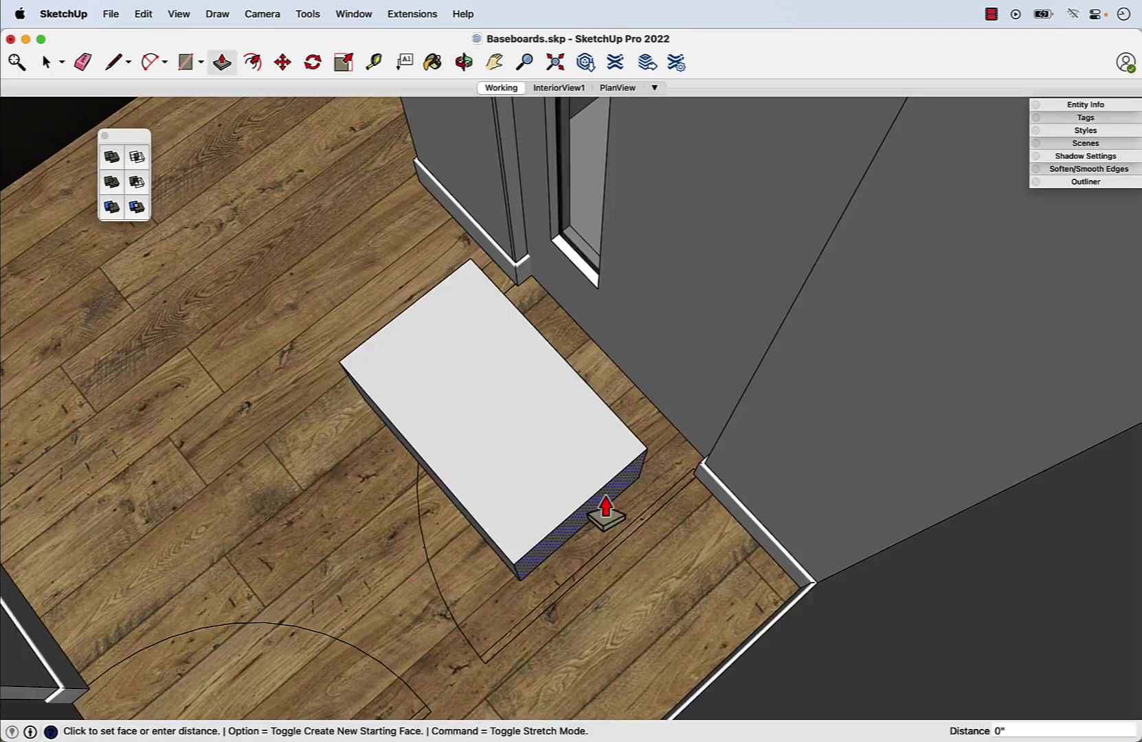
click(741, 442)
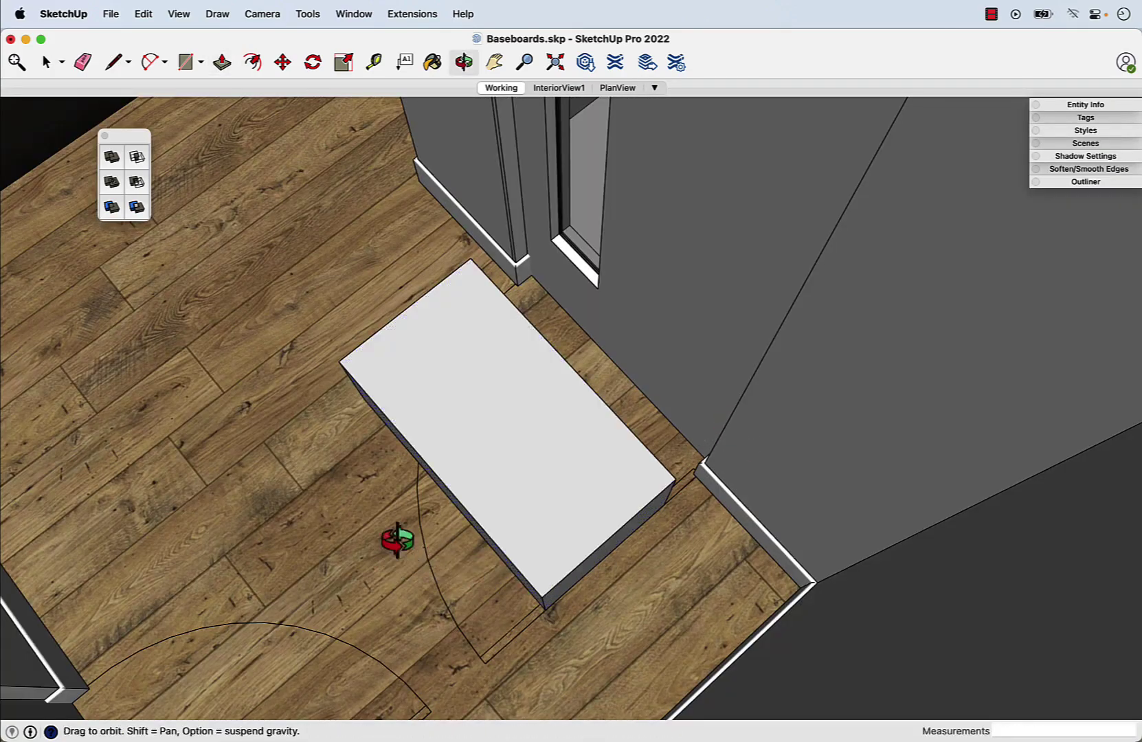
middle_drag(400, 538, 948, 416)
middle_drag(434, 523, 532, 530)
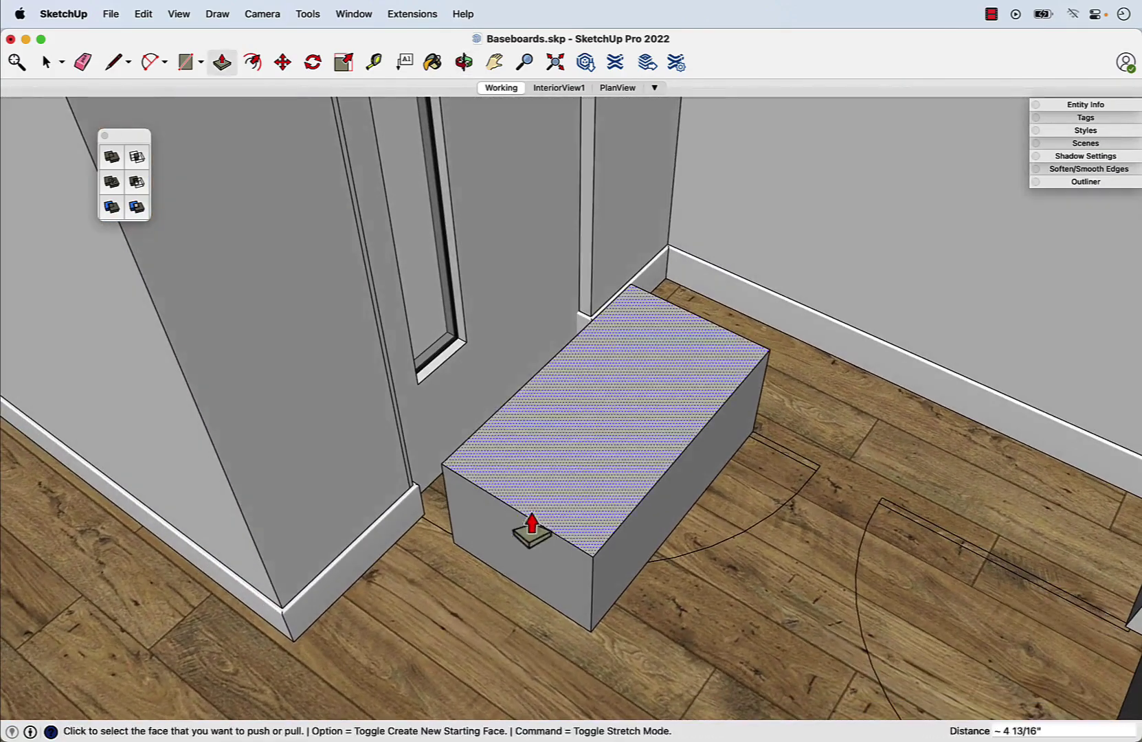
Push the box's front face toward the wall and extend its right end 4".
click(487, 546)
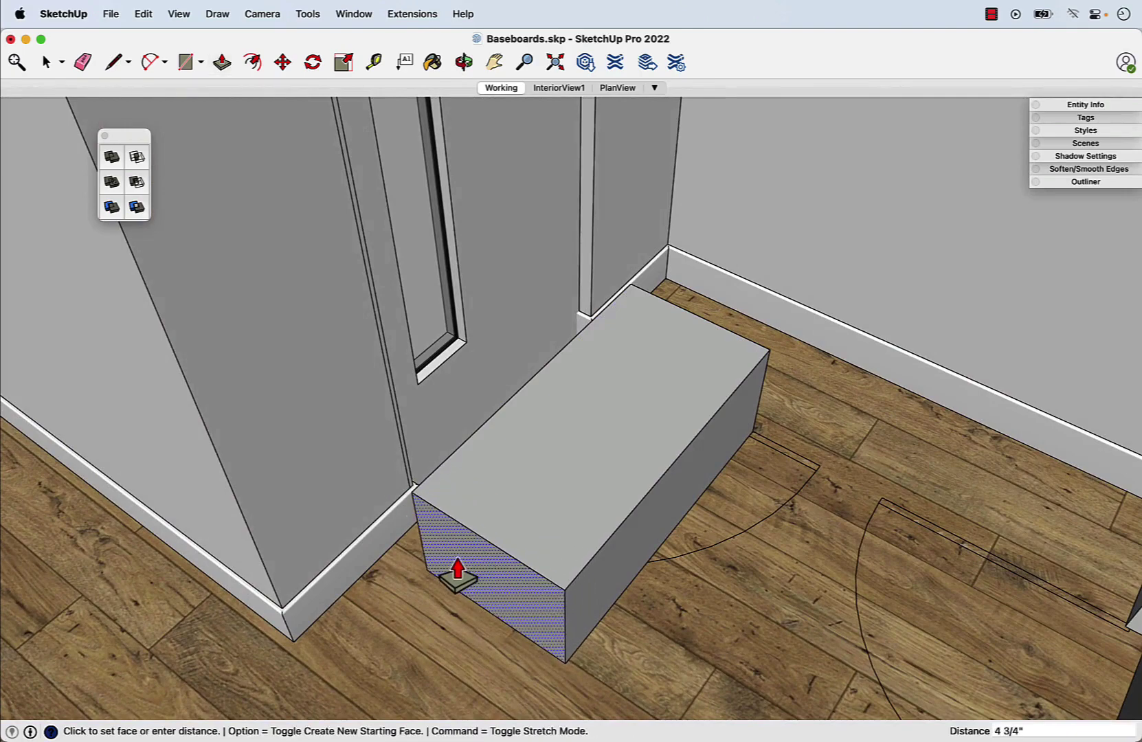
click(458, 574)
mouse_move(711, 500)
middle_down()
mouse_move(173, 553)
mouse_move(473, 574)
middle_up()
click(642, 562)
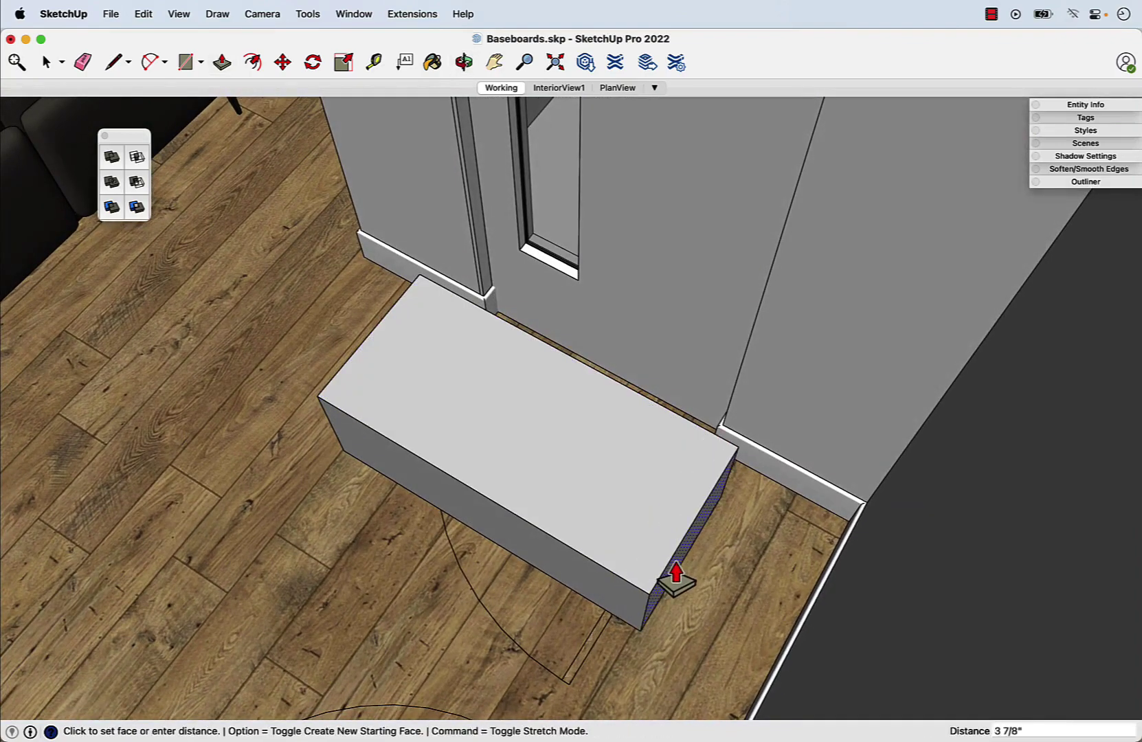
click(607, 586)
middle_drag(607, 587, 879, 527)
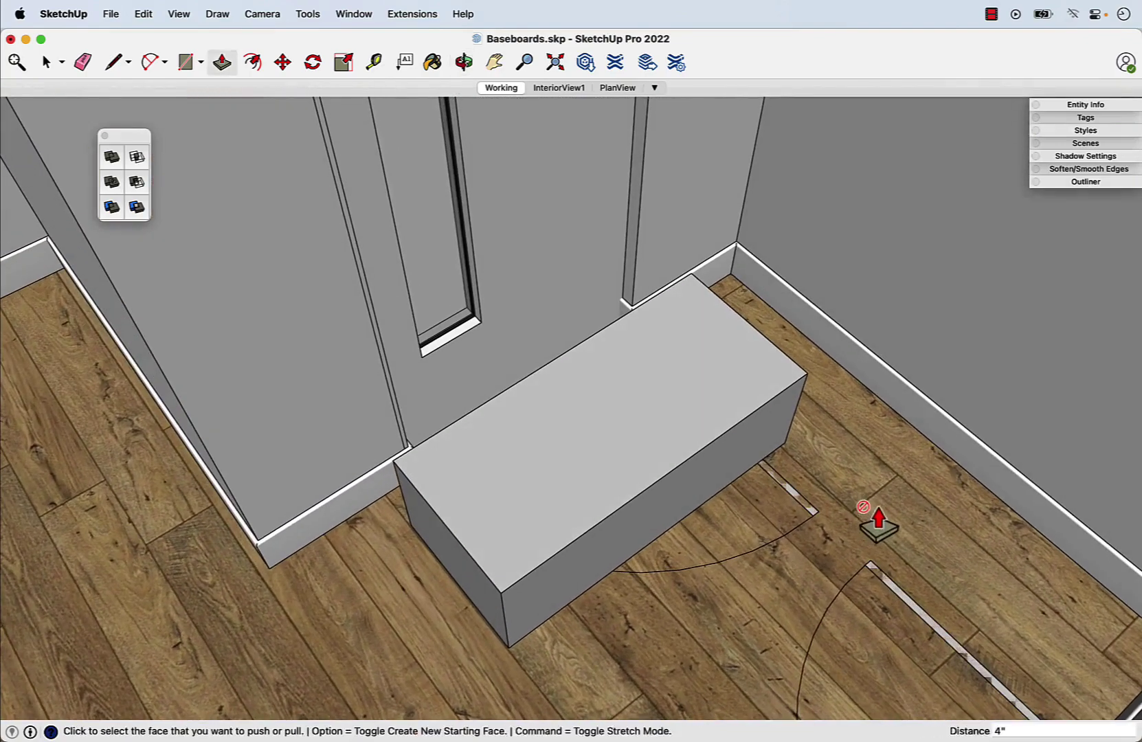
key(space)
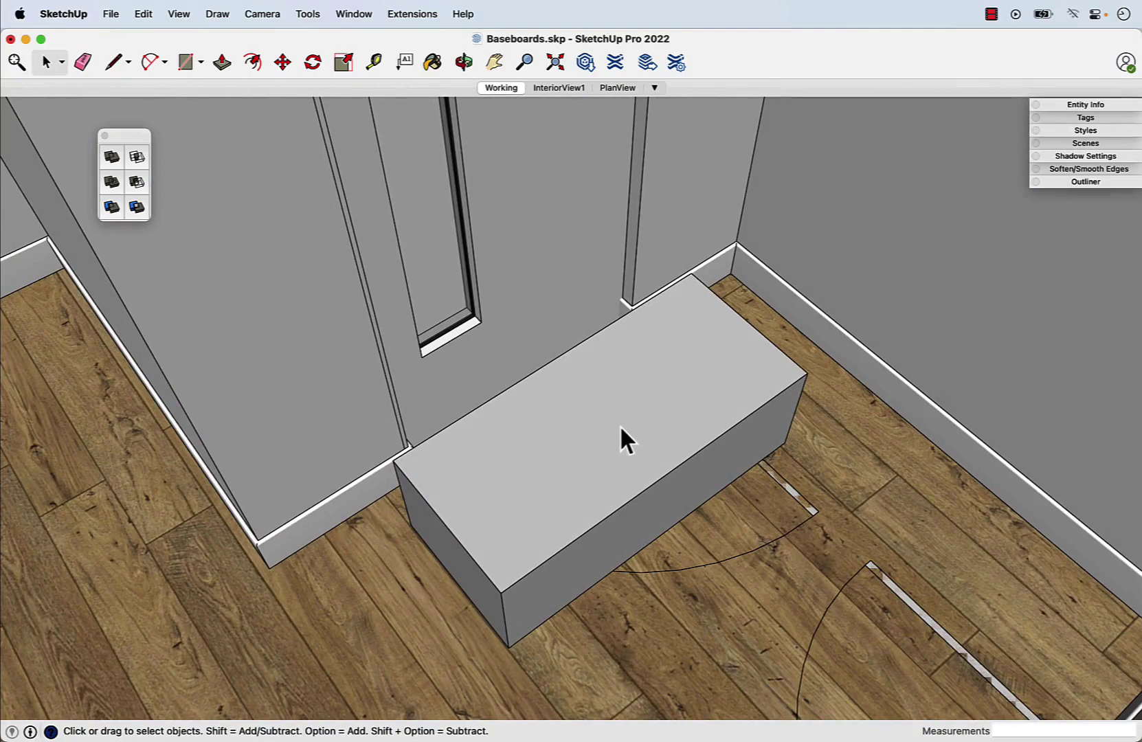
Make the box a group and compare its Entity Info with the baseboard's solid group.
triple_click(621, 426)
right_click(622, 404)
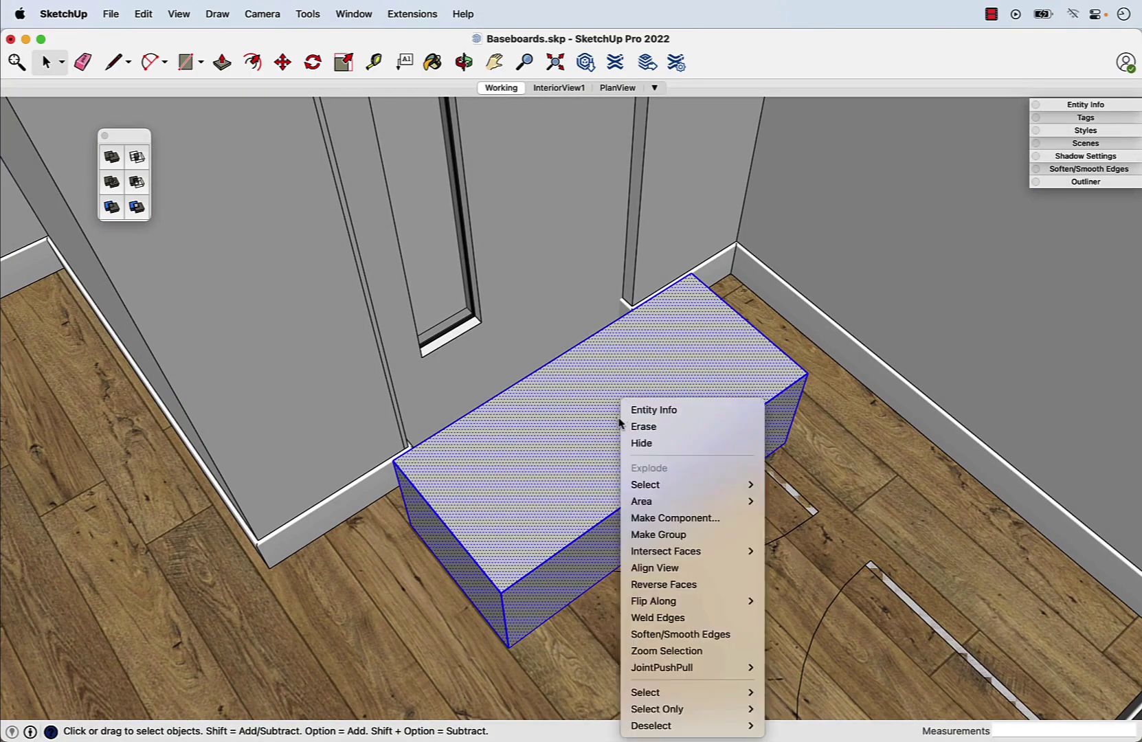
click(653, 533)
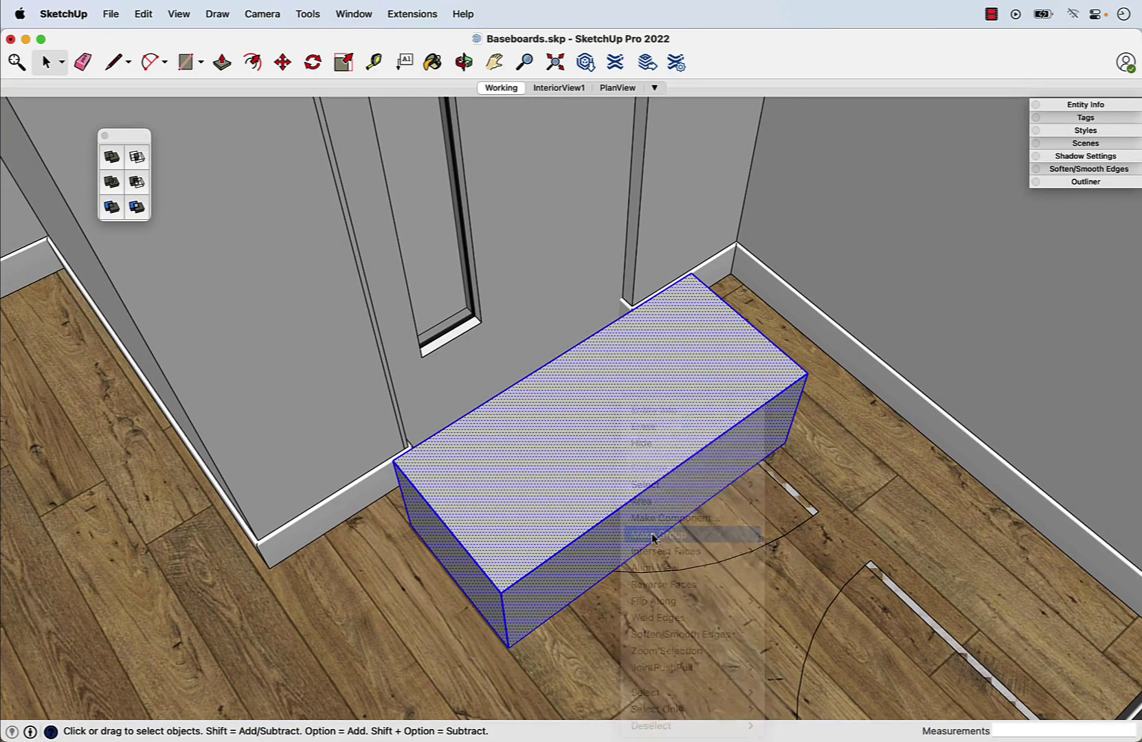
click(1076, 105)
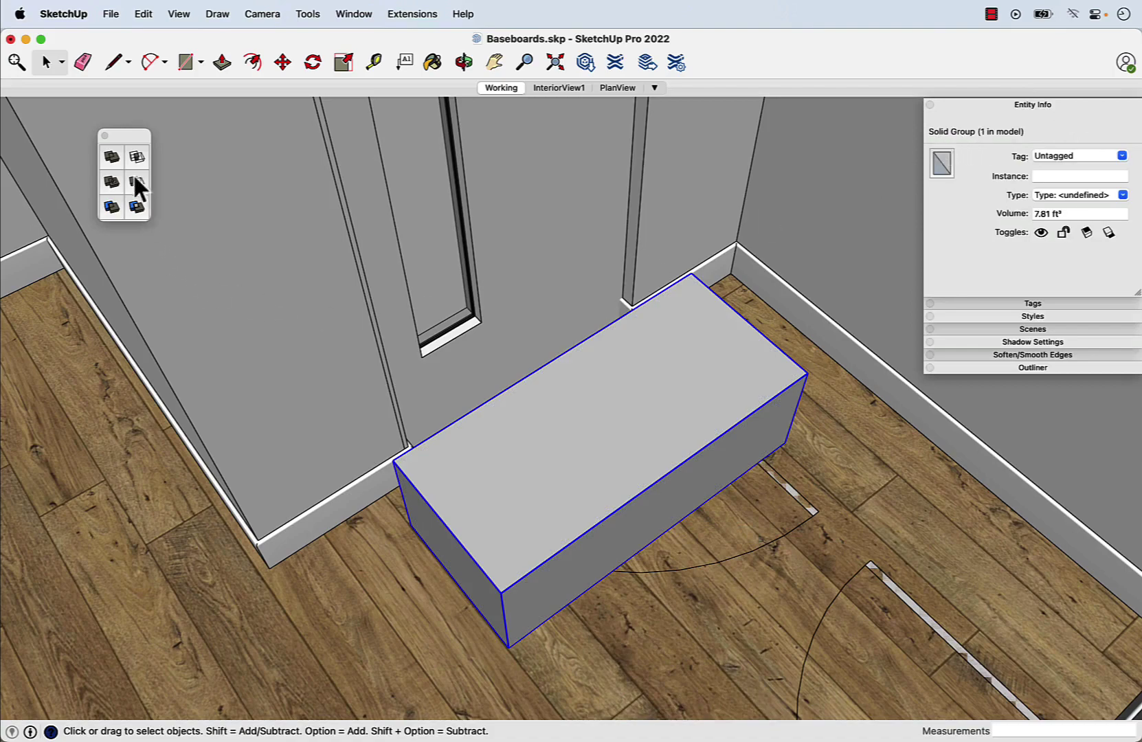
click(365, 489)
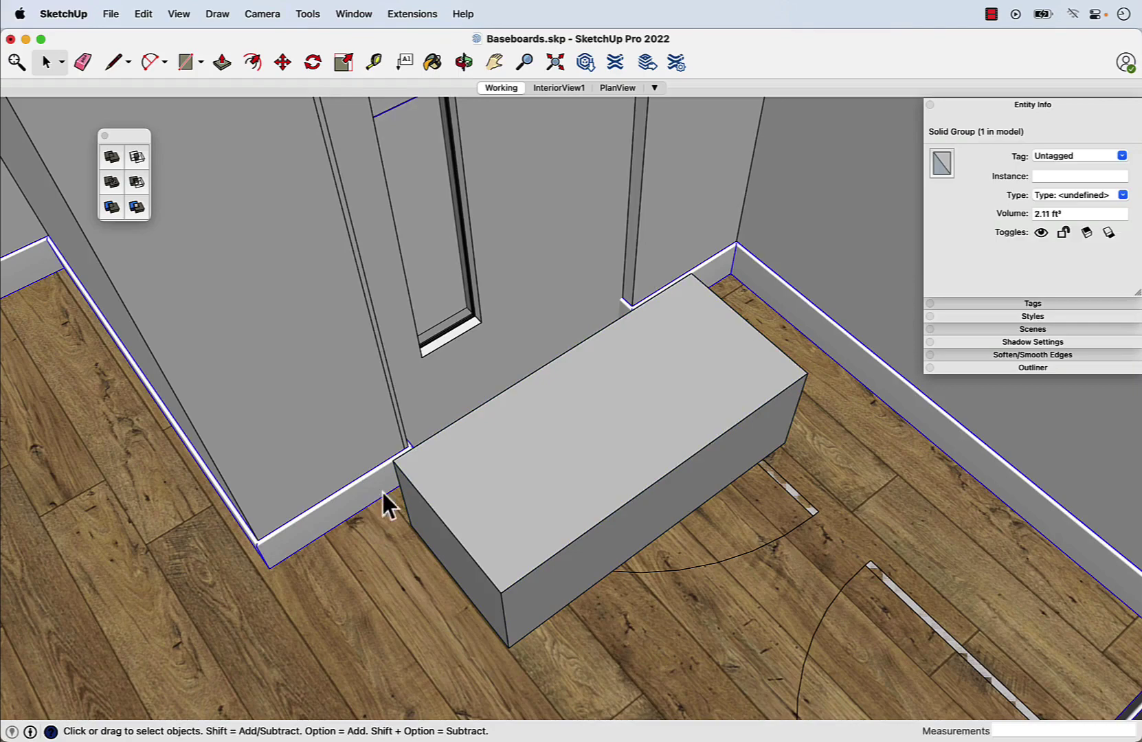
click(421, 499)
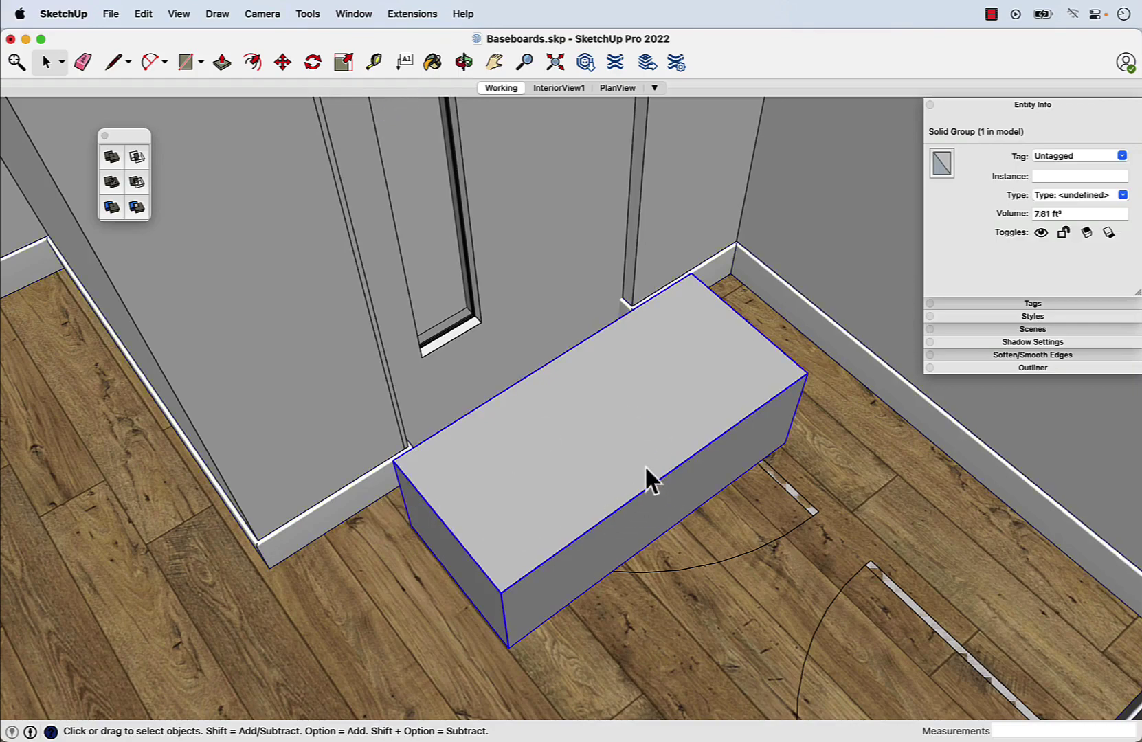
scroll(637, 512, down, 2)
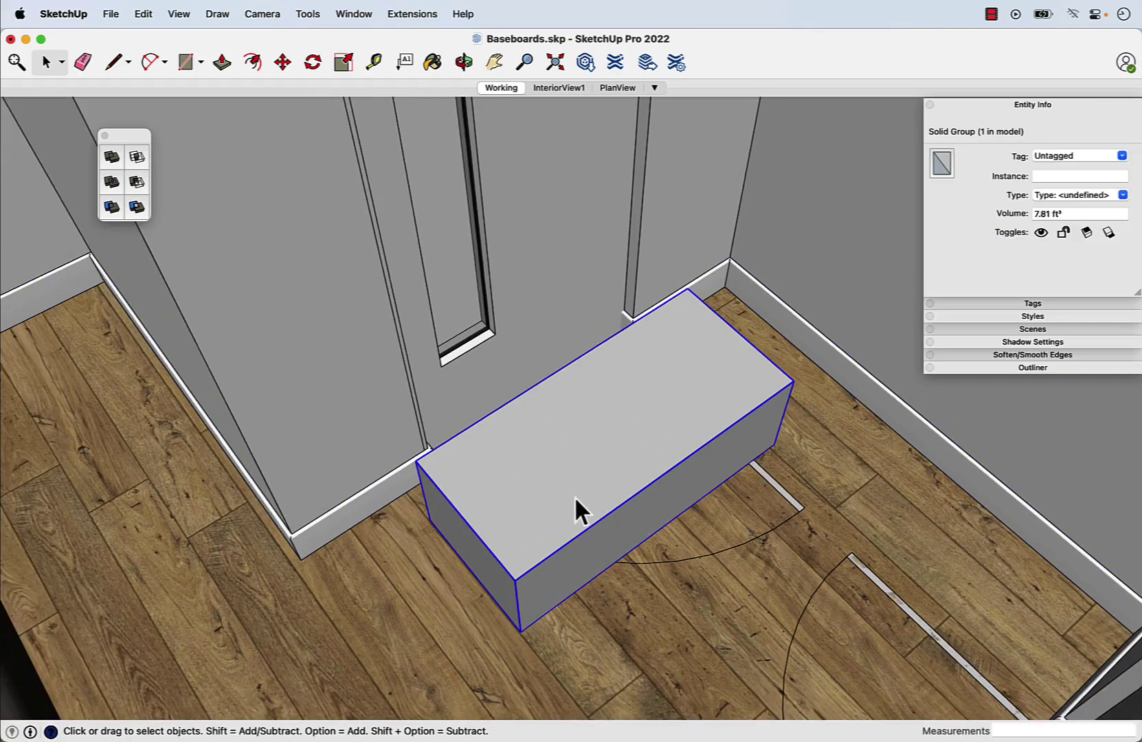
Move the box about fifteen inches into the doorway, across the baseboard.
key(m)
click(594, 485)
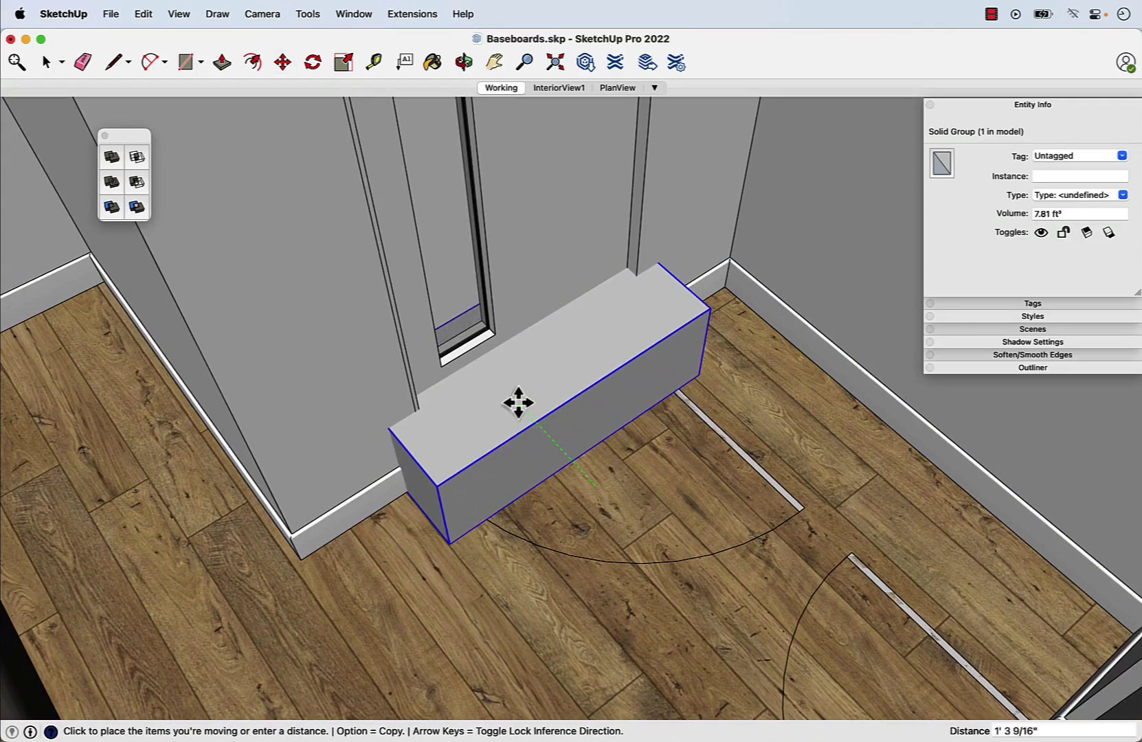
click(518, 402)
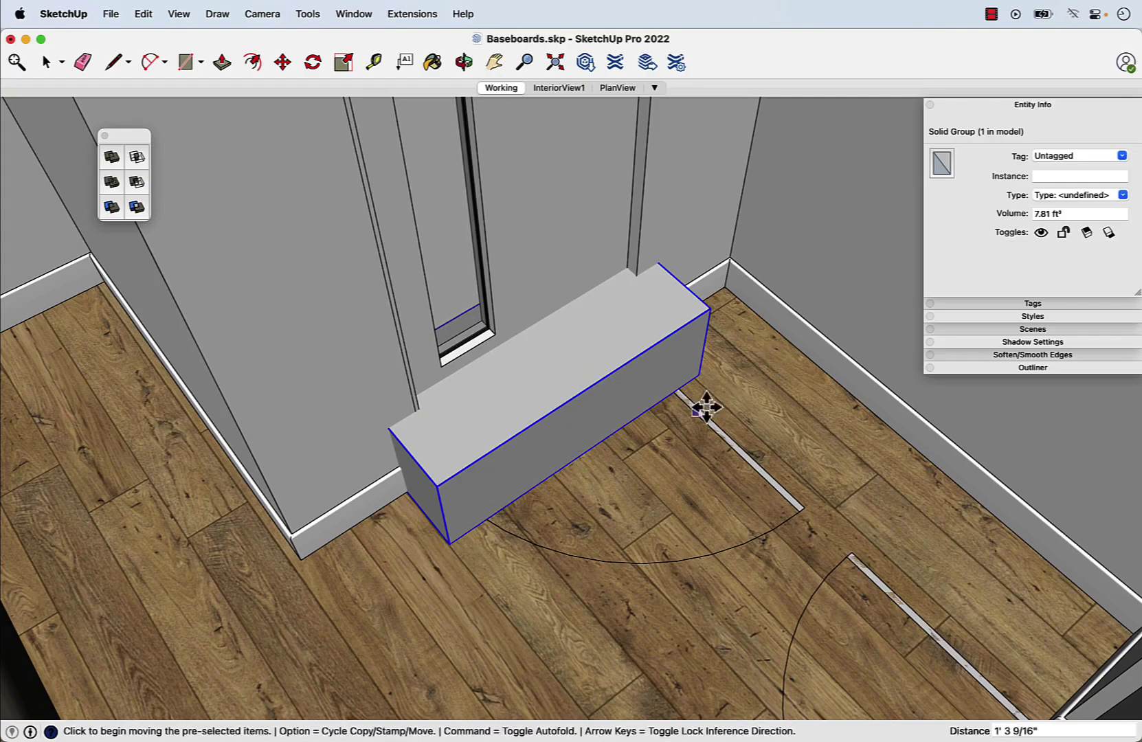
mouse_move(479, 523)
middle_down()
mouse_move(1133, 622)
mouse_move(533, 559)
middle_up()
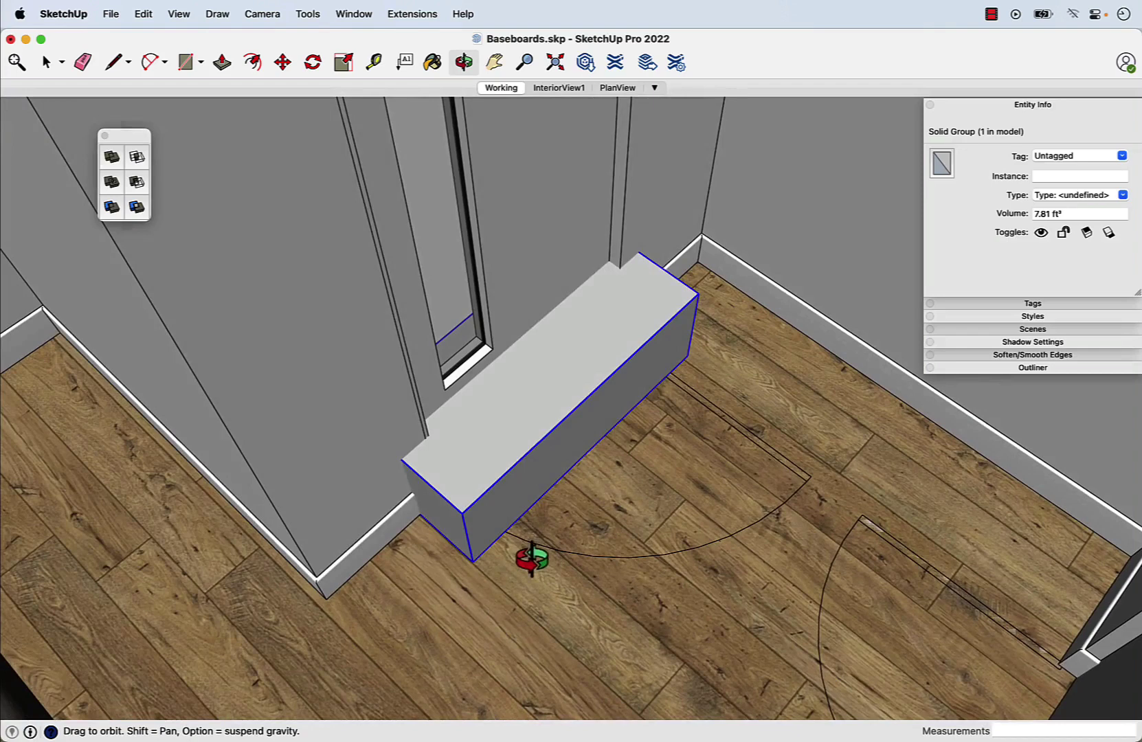
key(space)
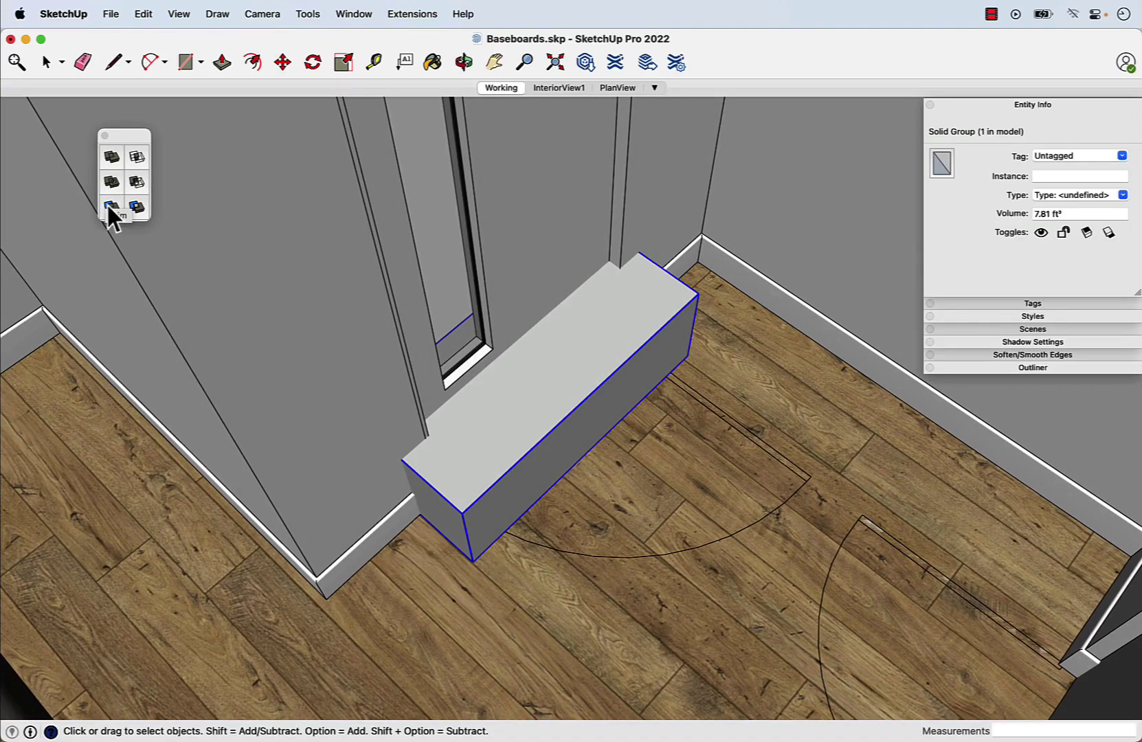
Trim the baseboard with the doorway box, then open the baseboard group to check the gap.
click(108, 204)
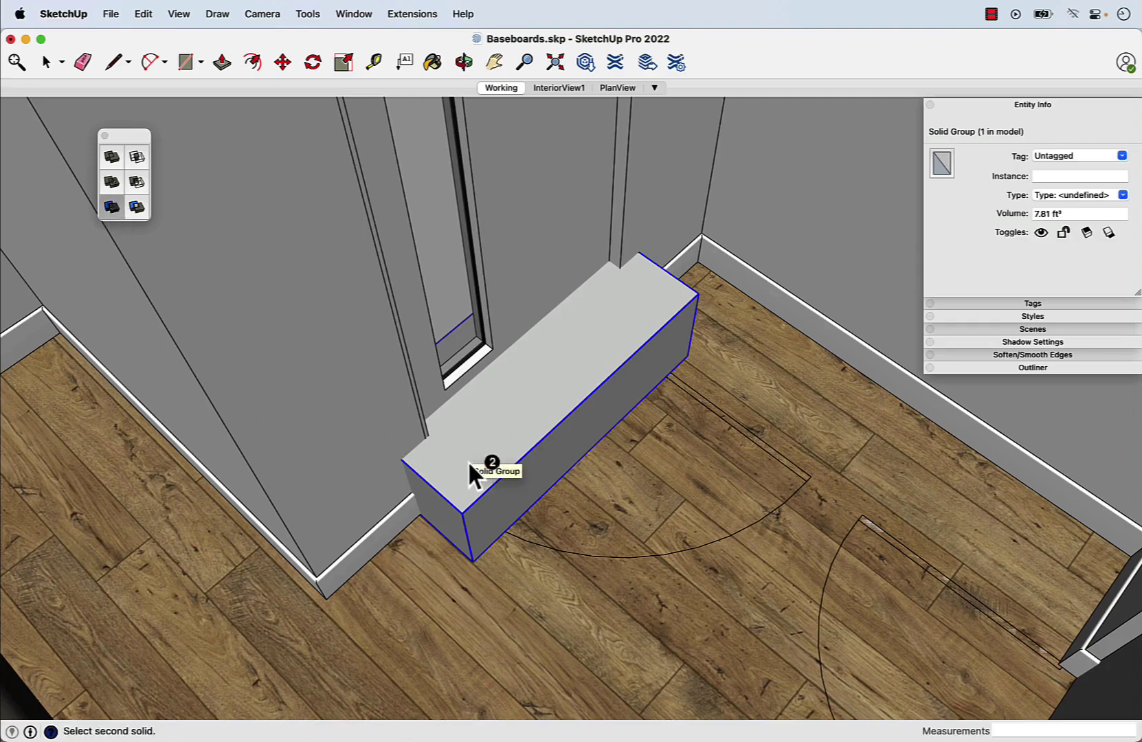
click(397, 517)
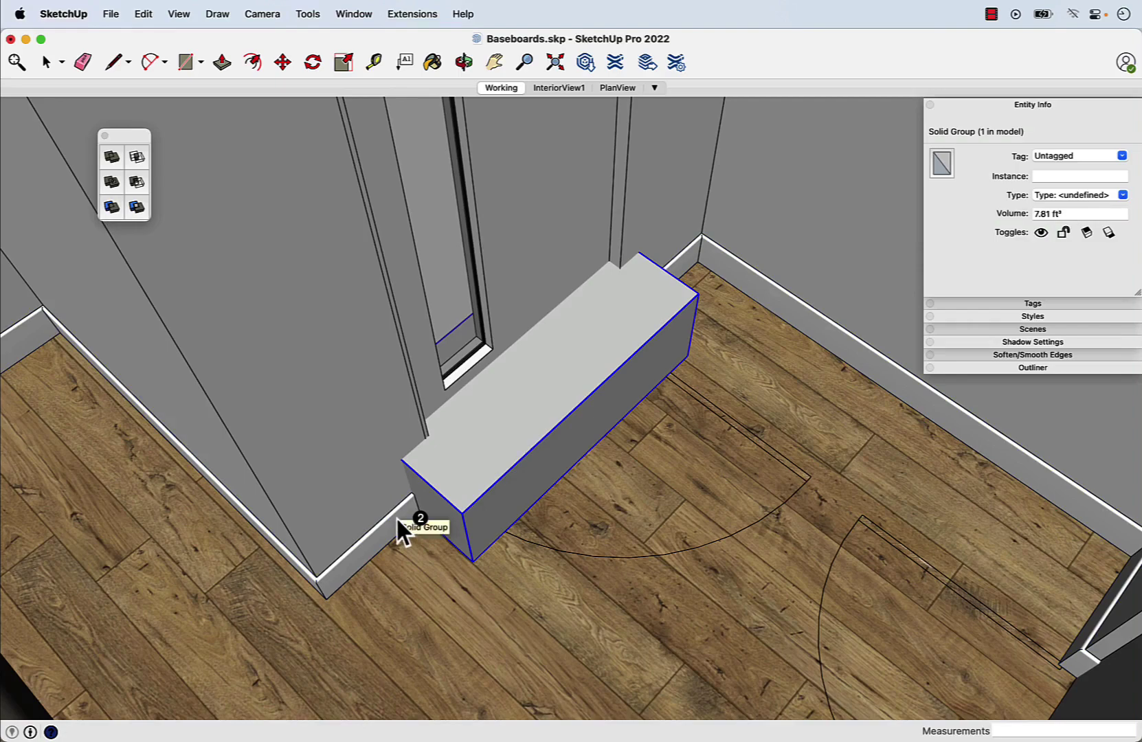
key(space)
key(m)
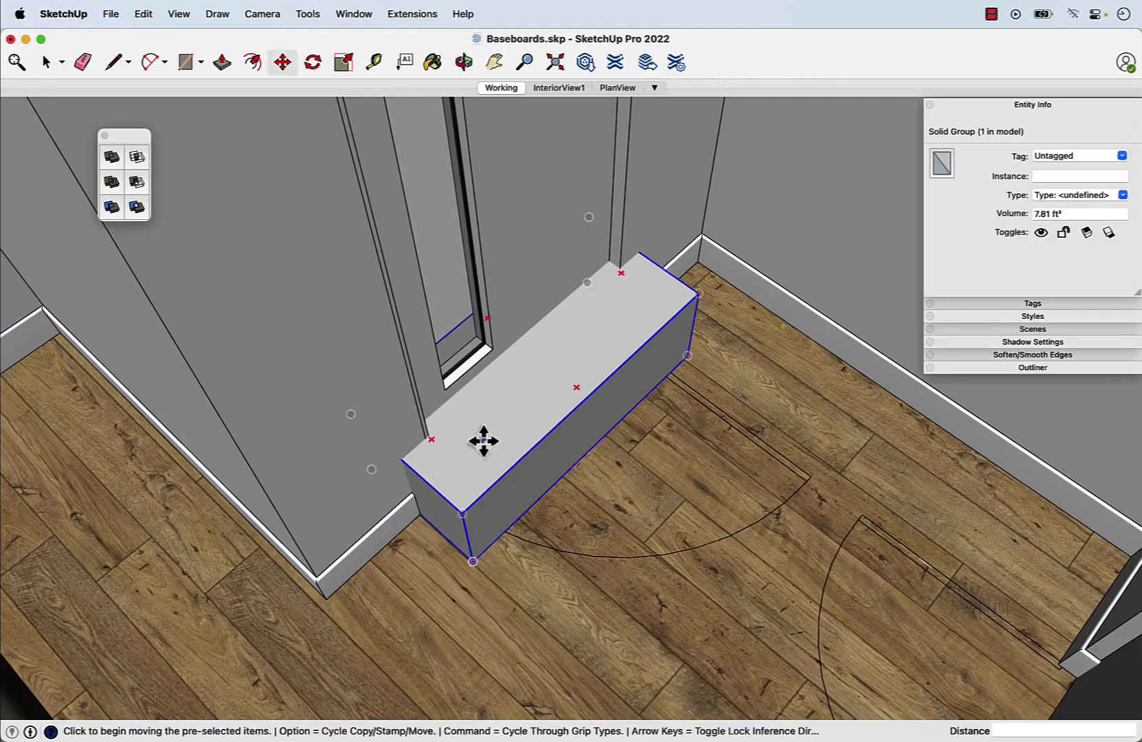
click(485, 443)
click(685, 548)
key(space)
double_click(366, 544)
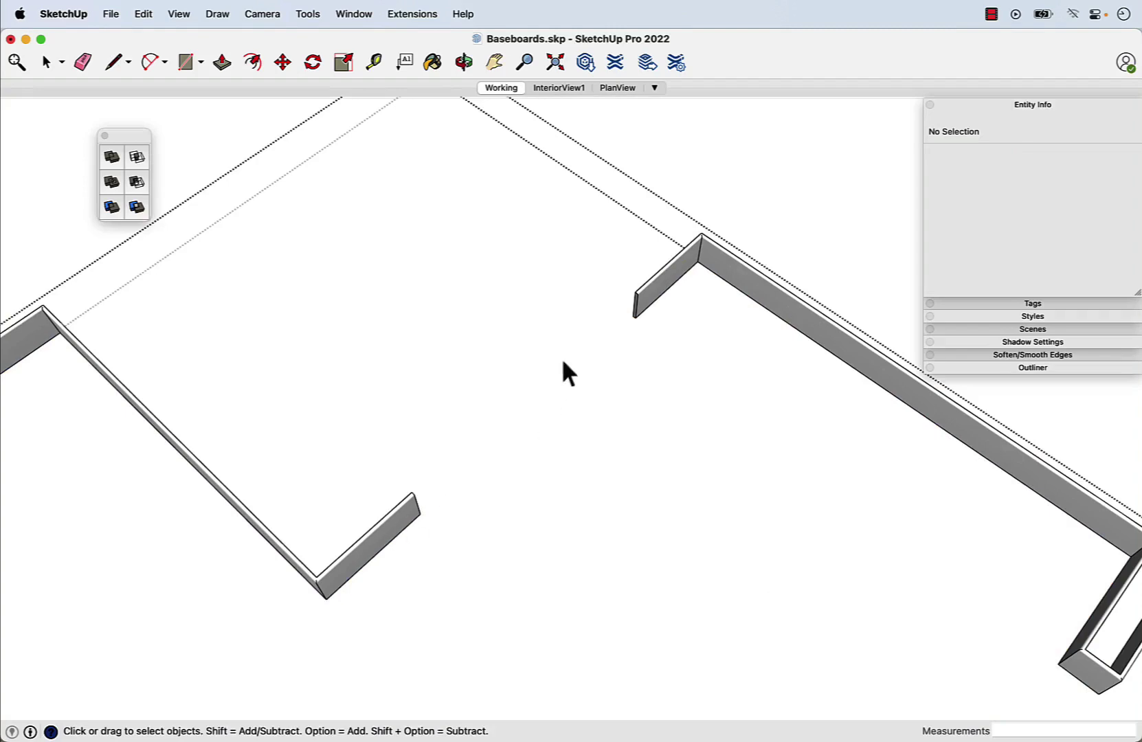
click(427, 430)
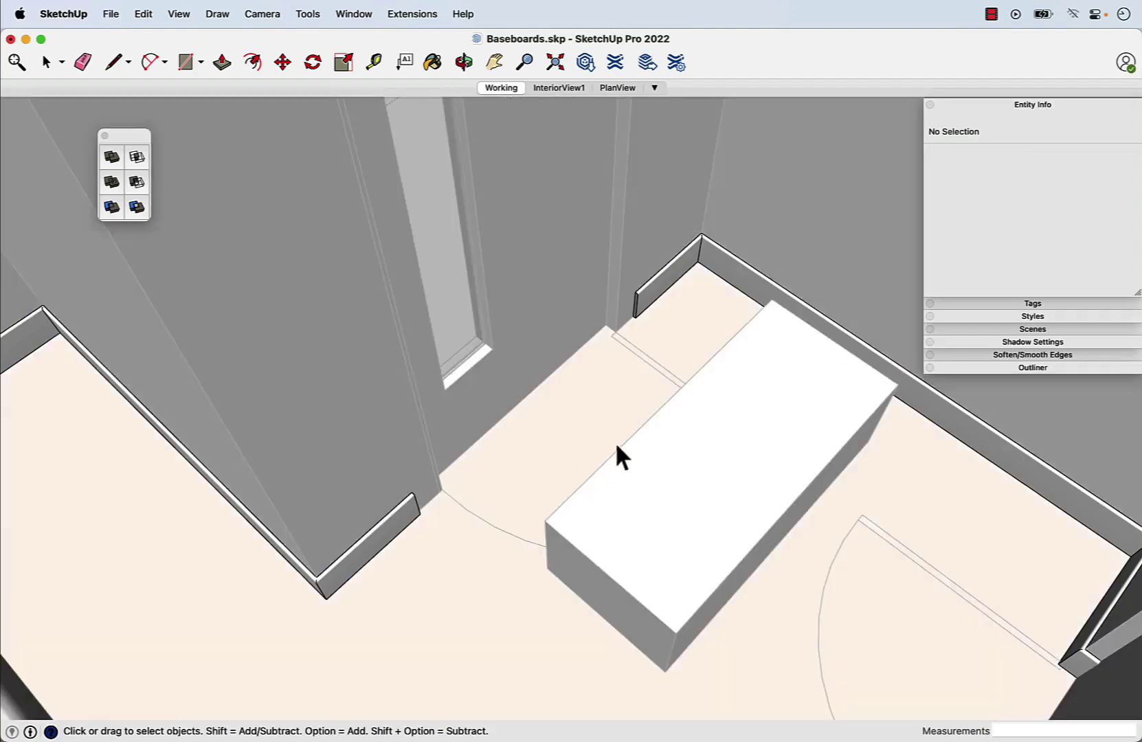
mouse_move(466, 485)
middle_down()
mouse_move(439, 541)
mouse_move(545, 556)
mouse_move(938, 535)
mouse_move(179, 419)
mouse_move(205, 502)
mouse_move(585, 506)
middle_up()
mouse_move(714, 510)
middle_down()
mouse_move(199, 580)
mouse_move(6, 530)
mouse_move(380, 506)
mouse_move(297, 503)
middle_up()
scroll(383, 536, up, 3)
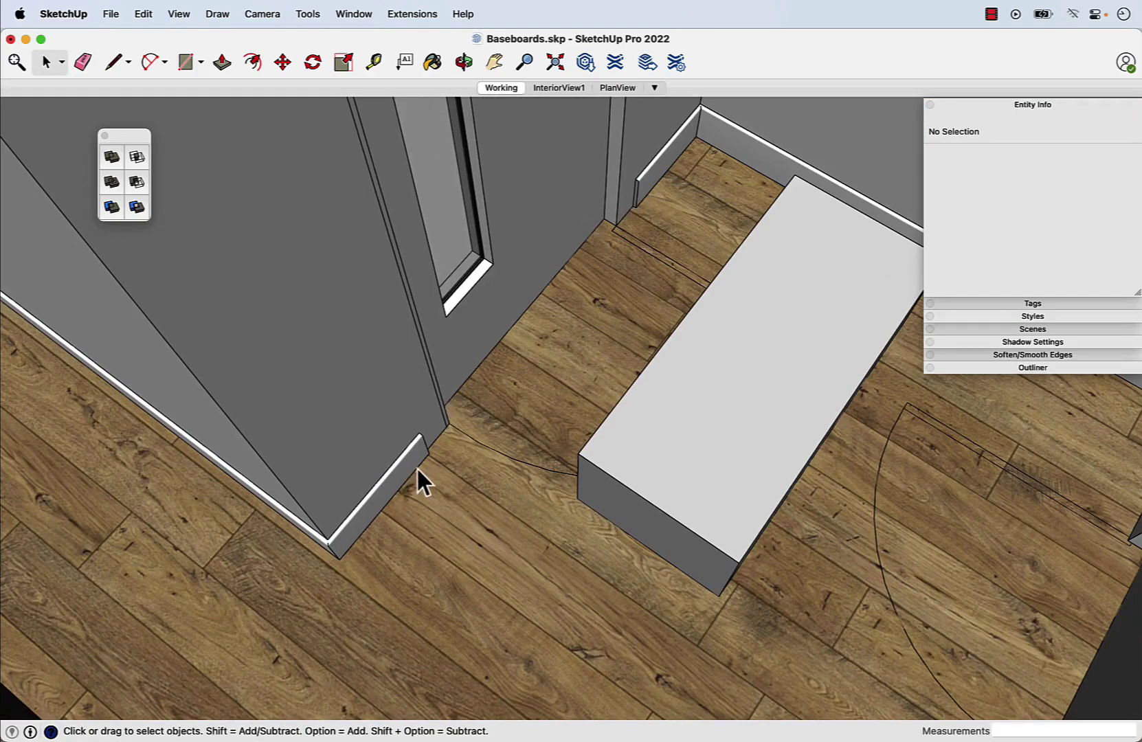
scroll(418, 470, up, 2)
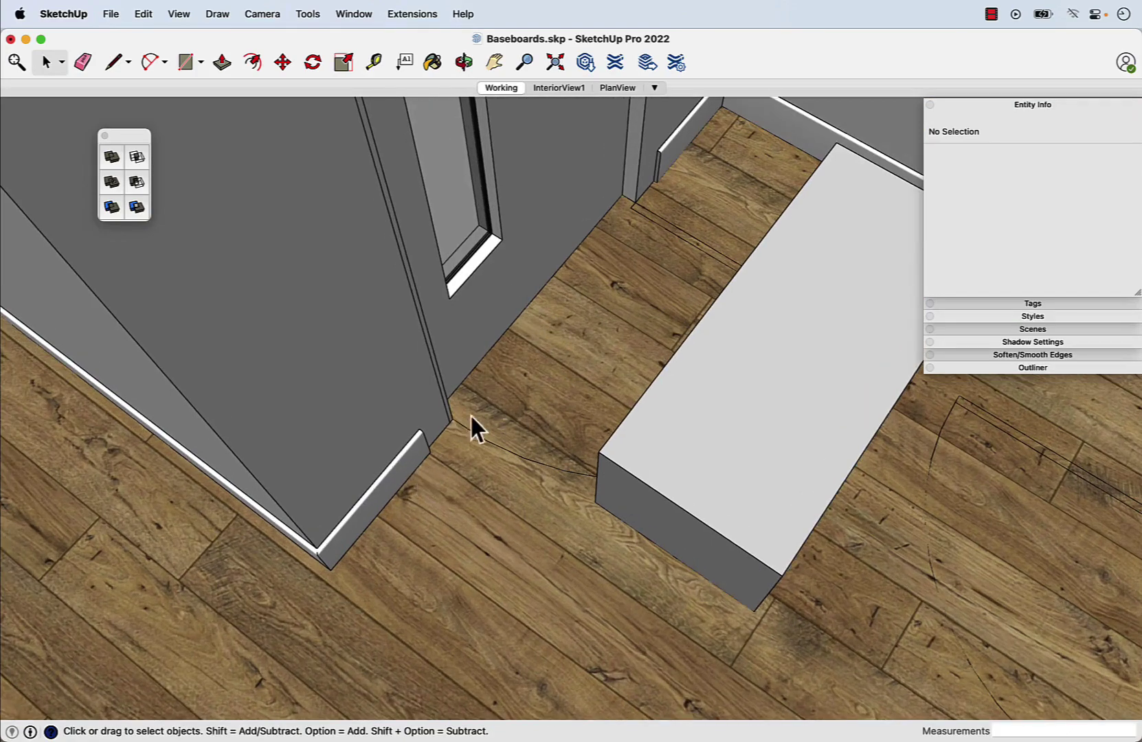
scroll(437, 455, down, 3)
scroll(440, 479, down, 3)
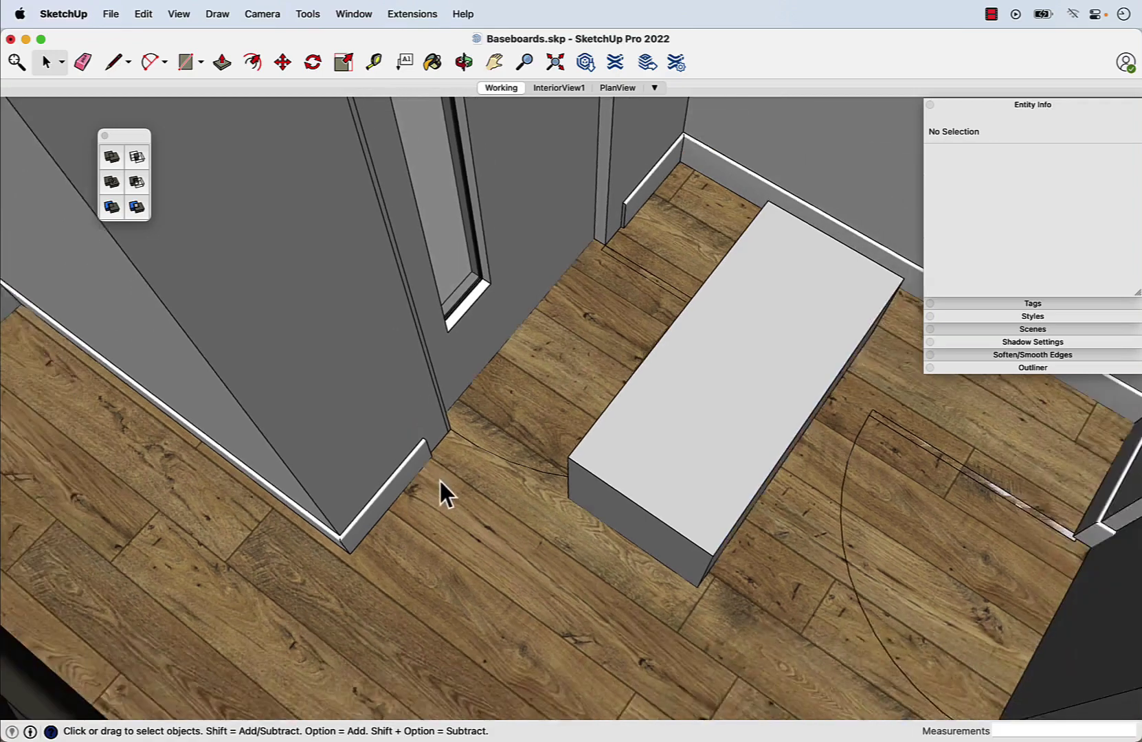
scroll(493, 426, down, 2)
scroll(579, 262, up, 2)
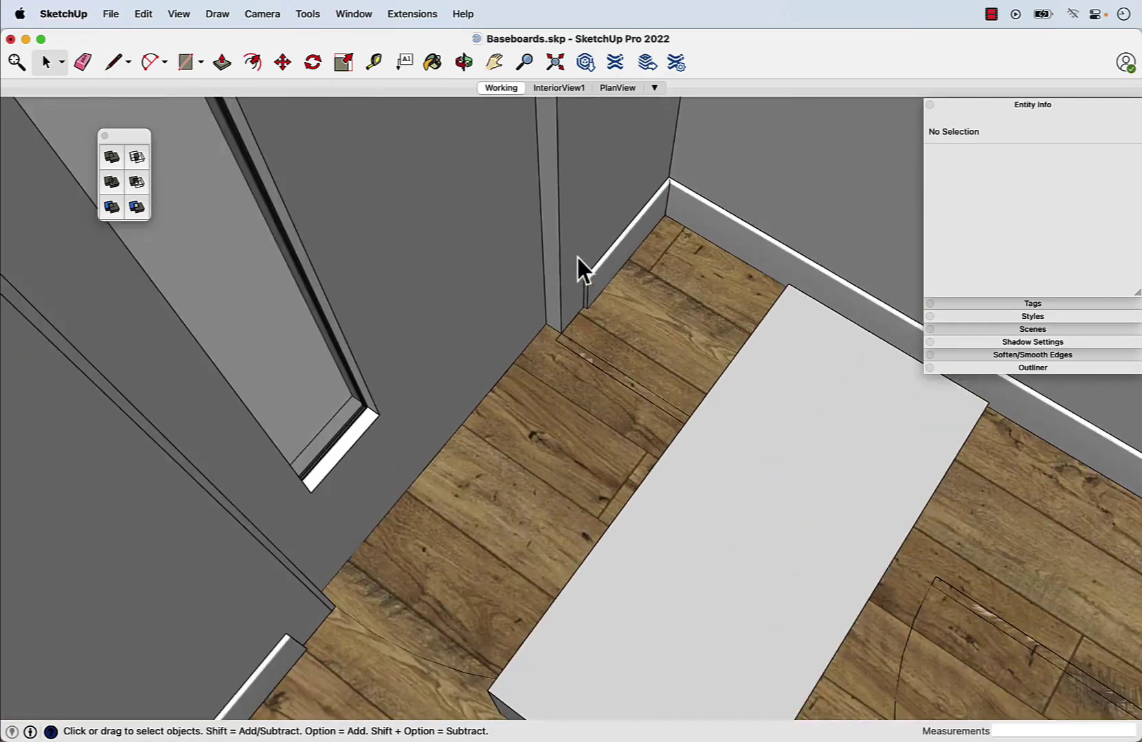
scroll(581, 267, up, 2)
scroll(594, 285, up, 2)
scroll(591, 272, up, 2)
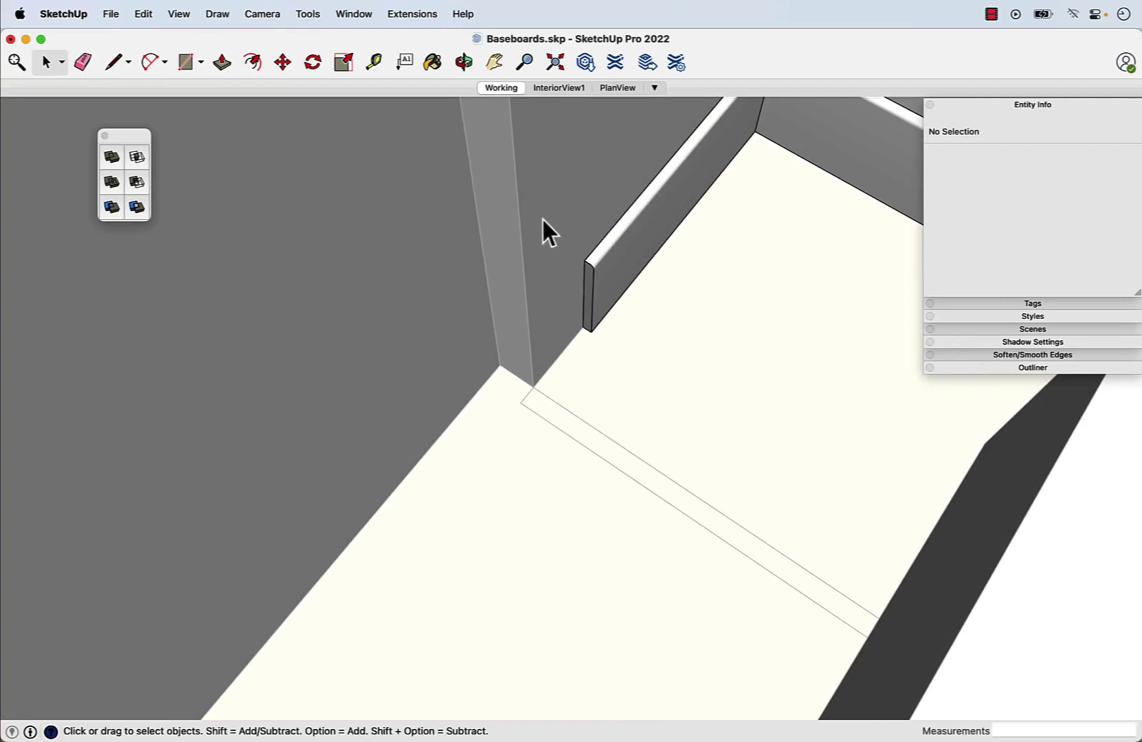
Move the trimmed baseboard end face along the red axis onto the wall corner.
drag(544, 212, 672, 397)
scroll(568, 339, up, 2)
key(m)
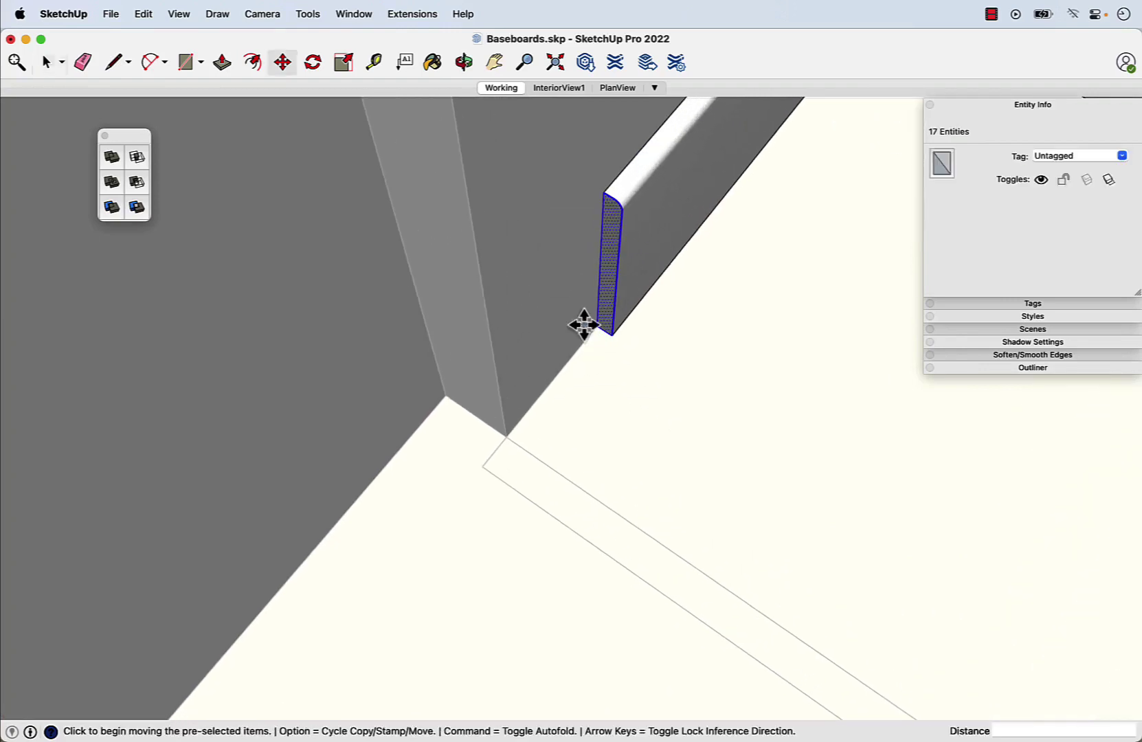
click(593, 327)
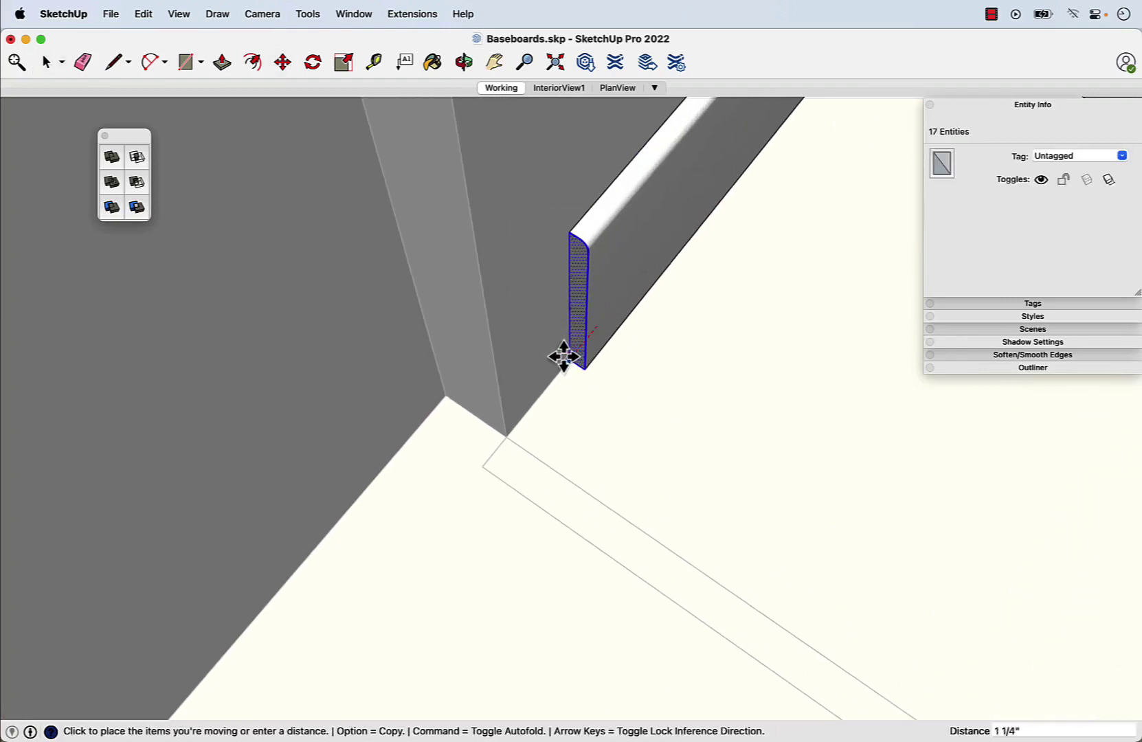
click(512, 435)
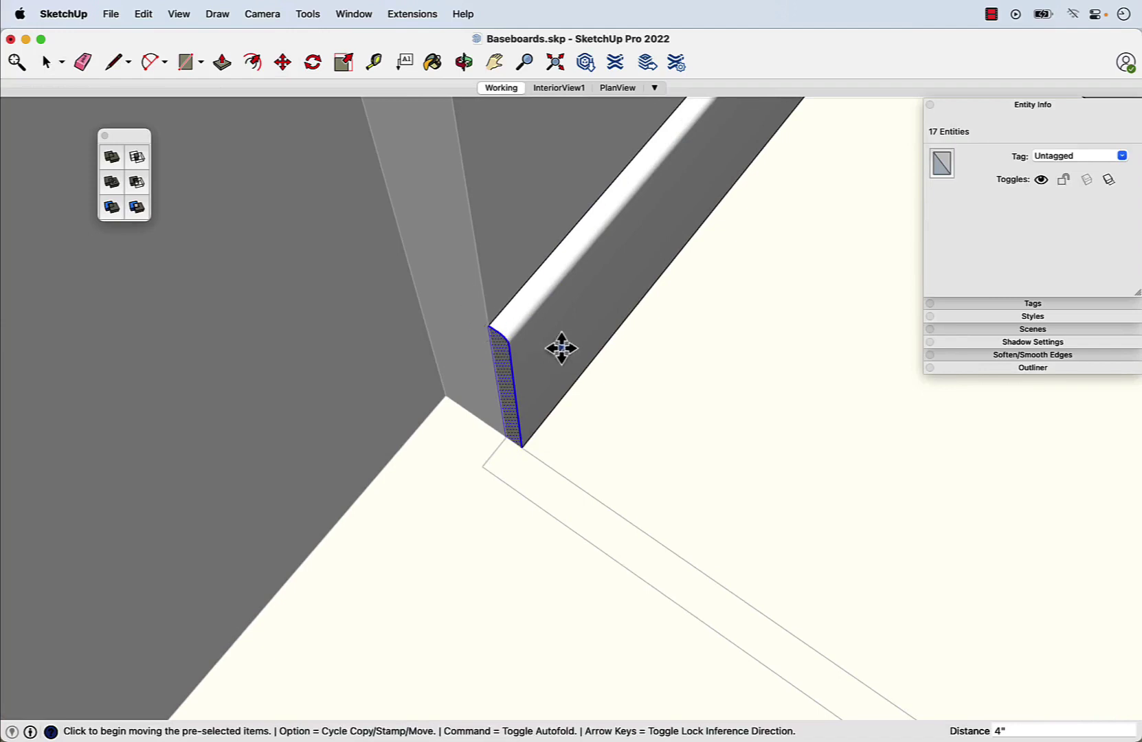
click(507, 439)
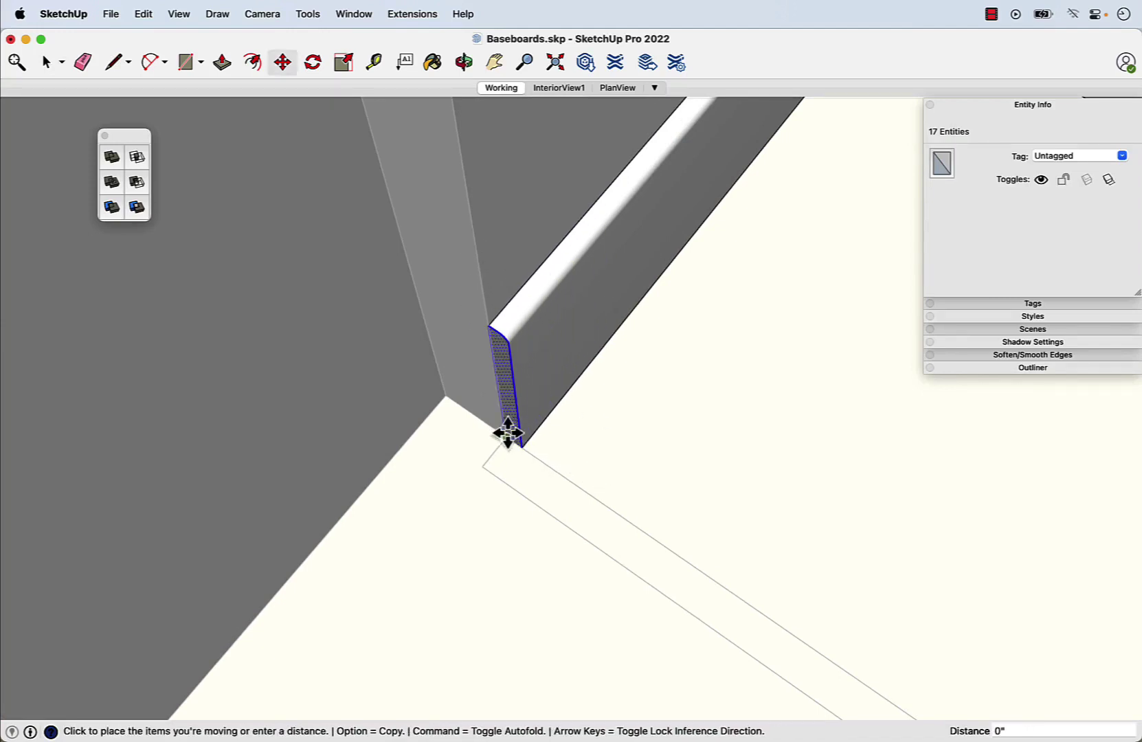
click(508, 435)
scroll(504, 455, down, 3)
scroll(494, 462, down, 2)
key(space)
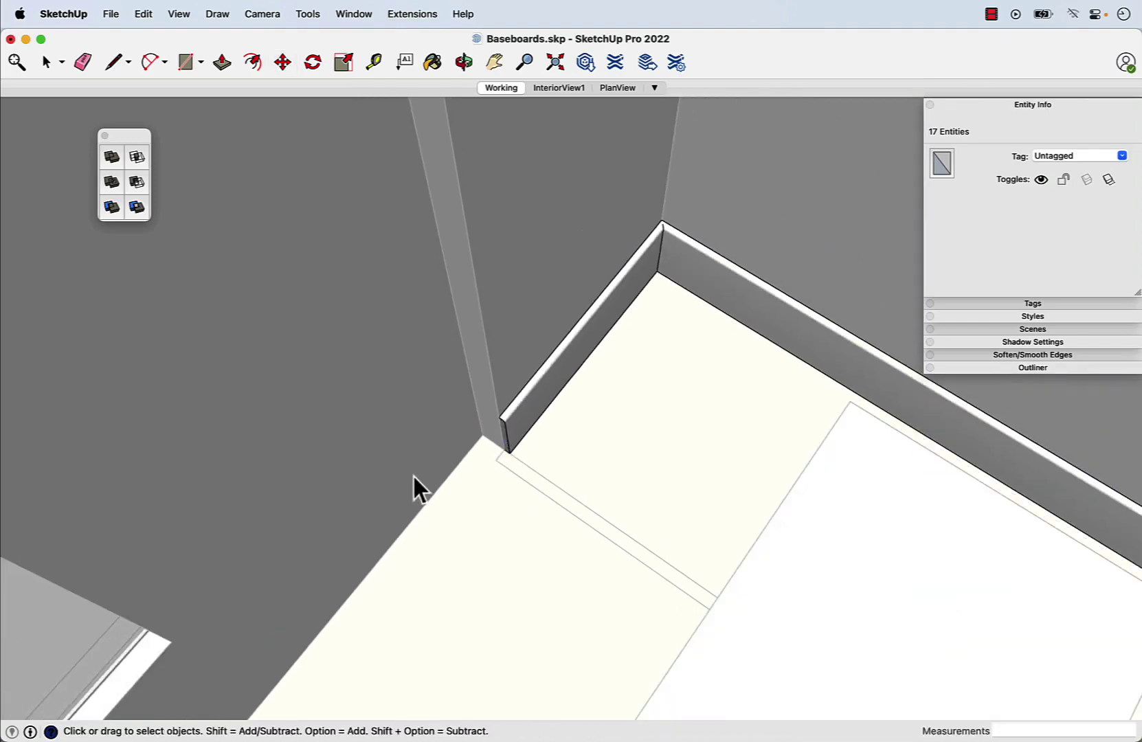
click(412, 474)
scroll(587, 422, up, 3)
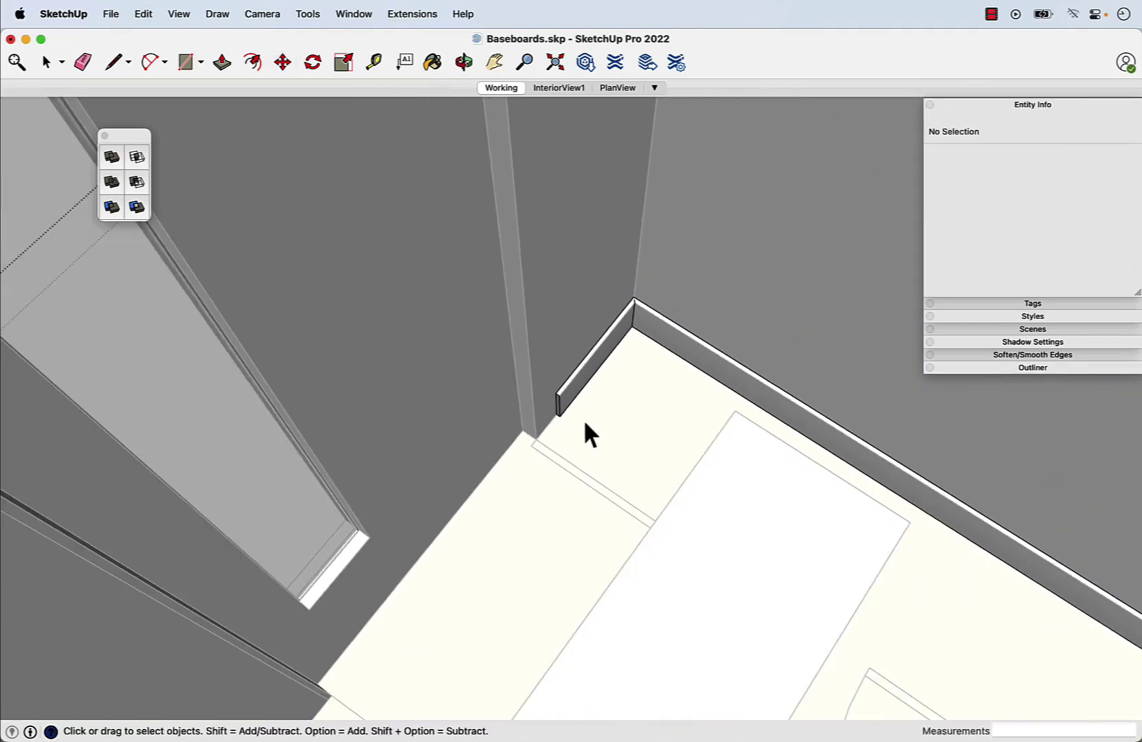
scroll(523, 453, down, 3)
scroll(524, 470, down, 3)
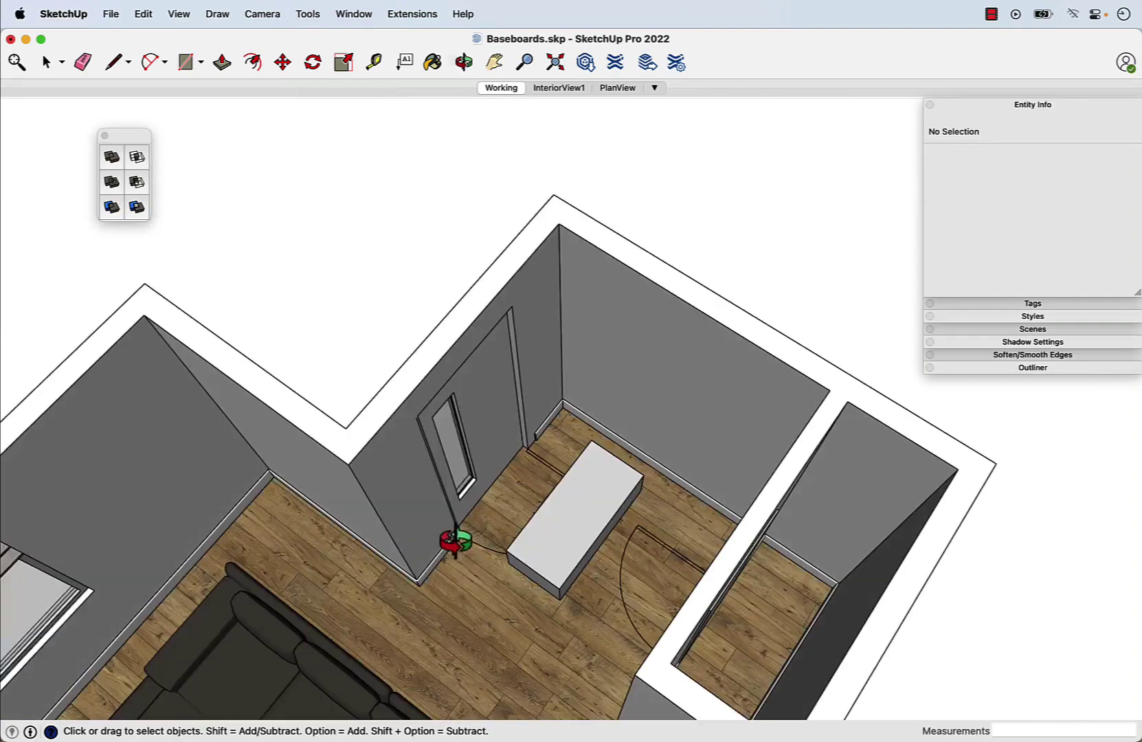
middle_drag(455, 542, 847, 544)
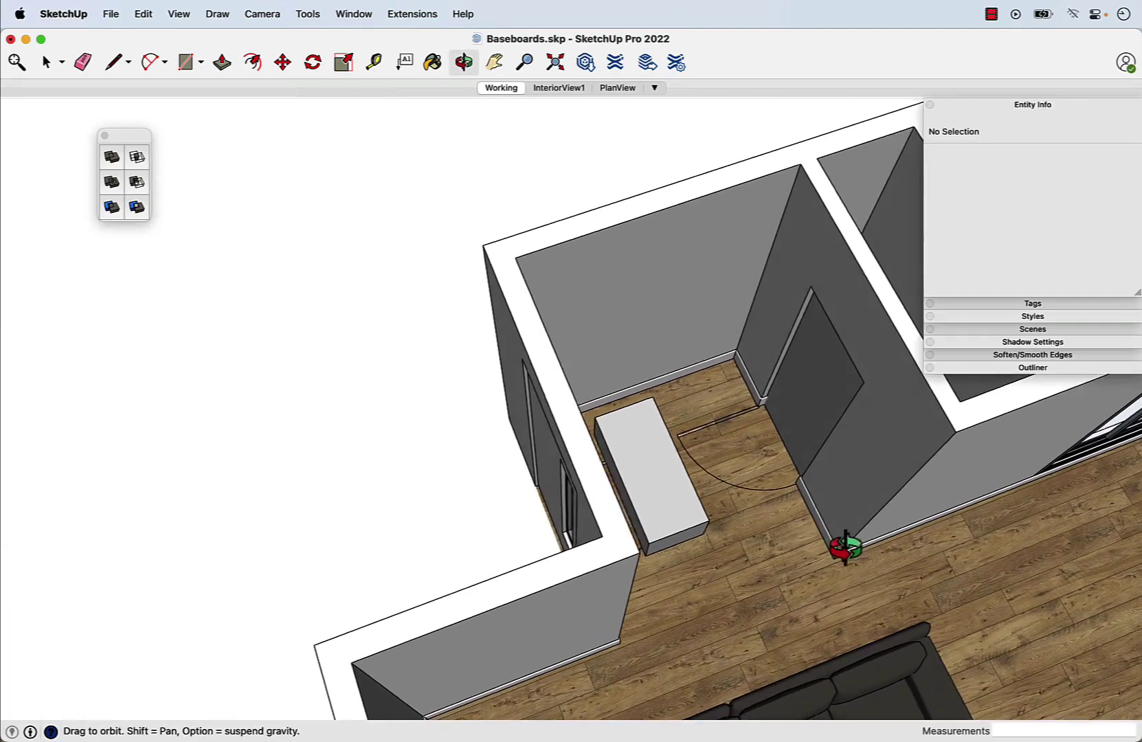
Move the 7.81 ft³ box along the wall so it sits over the next door's baseboard.
click(670, 508)
scroll(799, 566, up, 3)
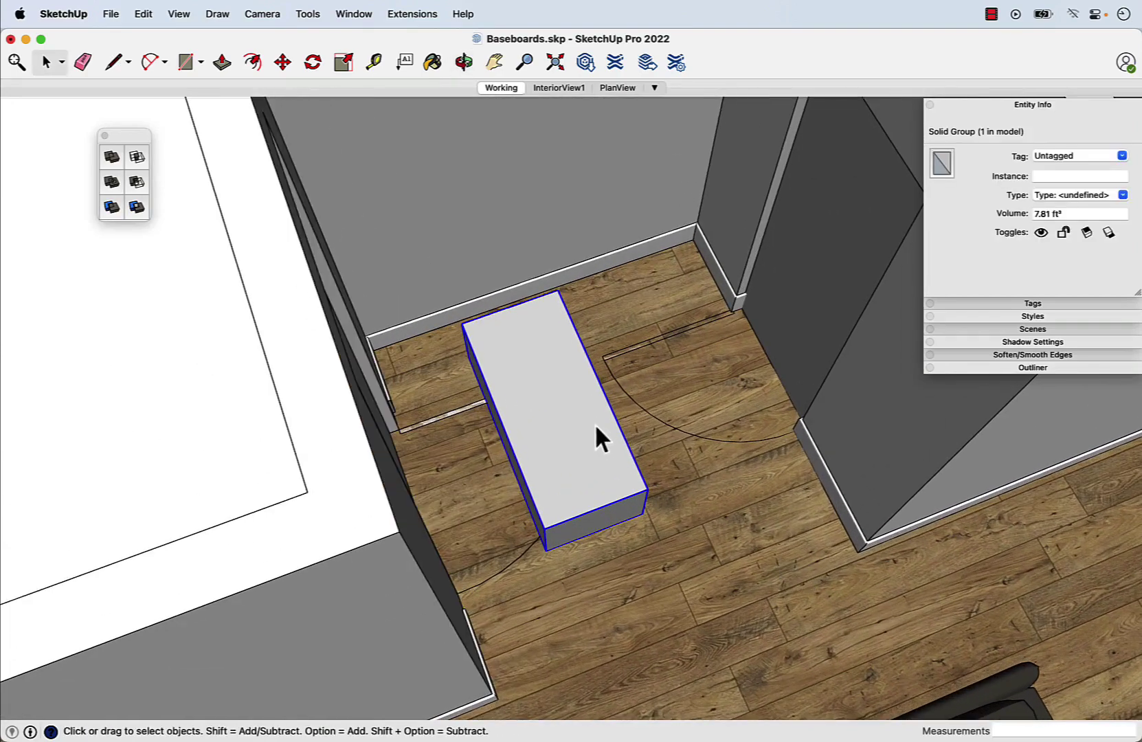
key(m)
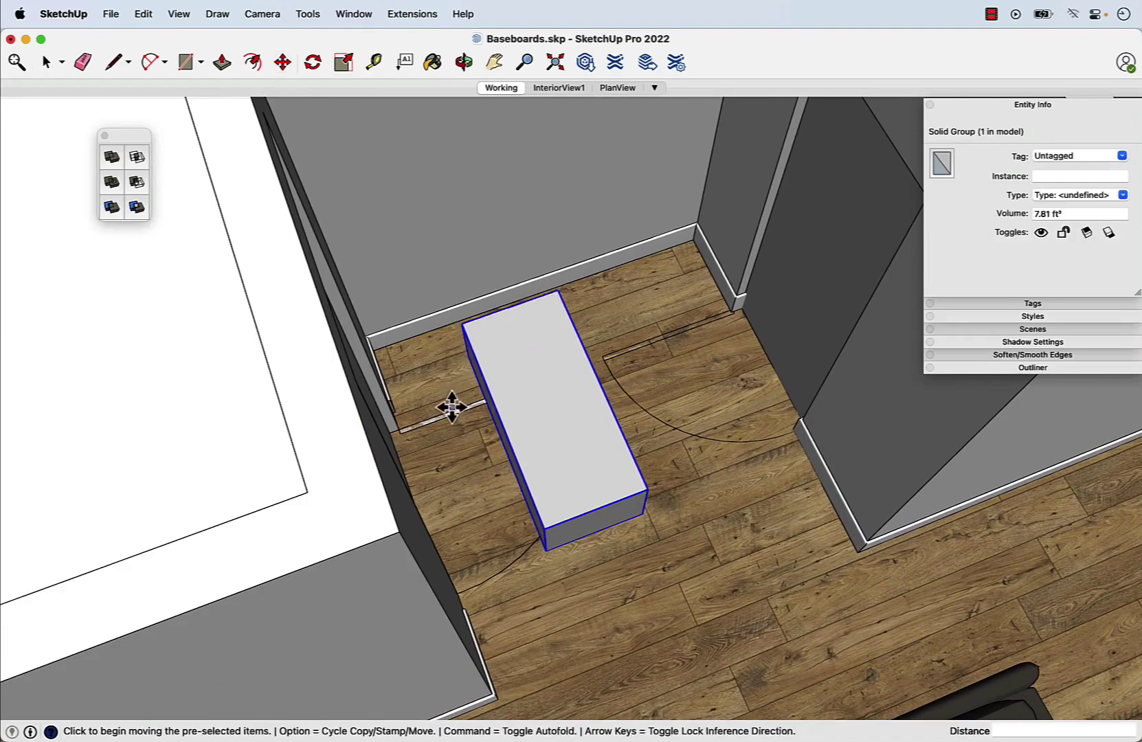
click(454, 406)
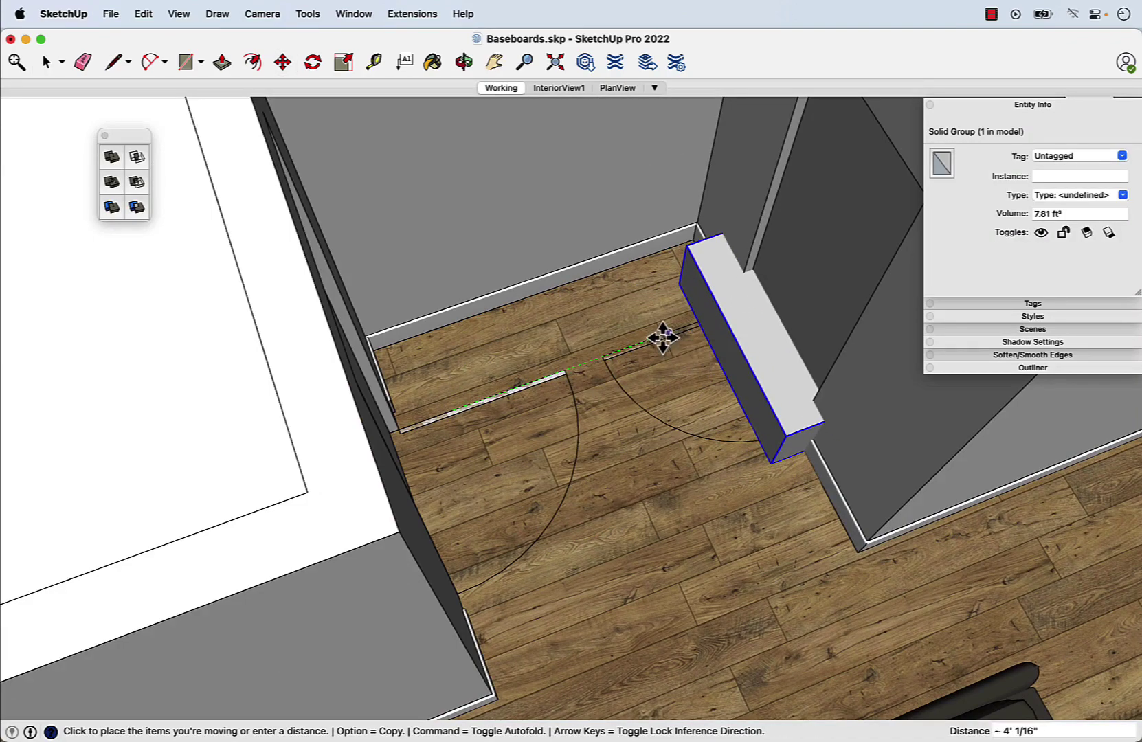
click(661, 337)
scroll(637, 423, down, 3)
middle_drag(637, 422, 875, 383)
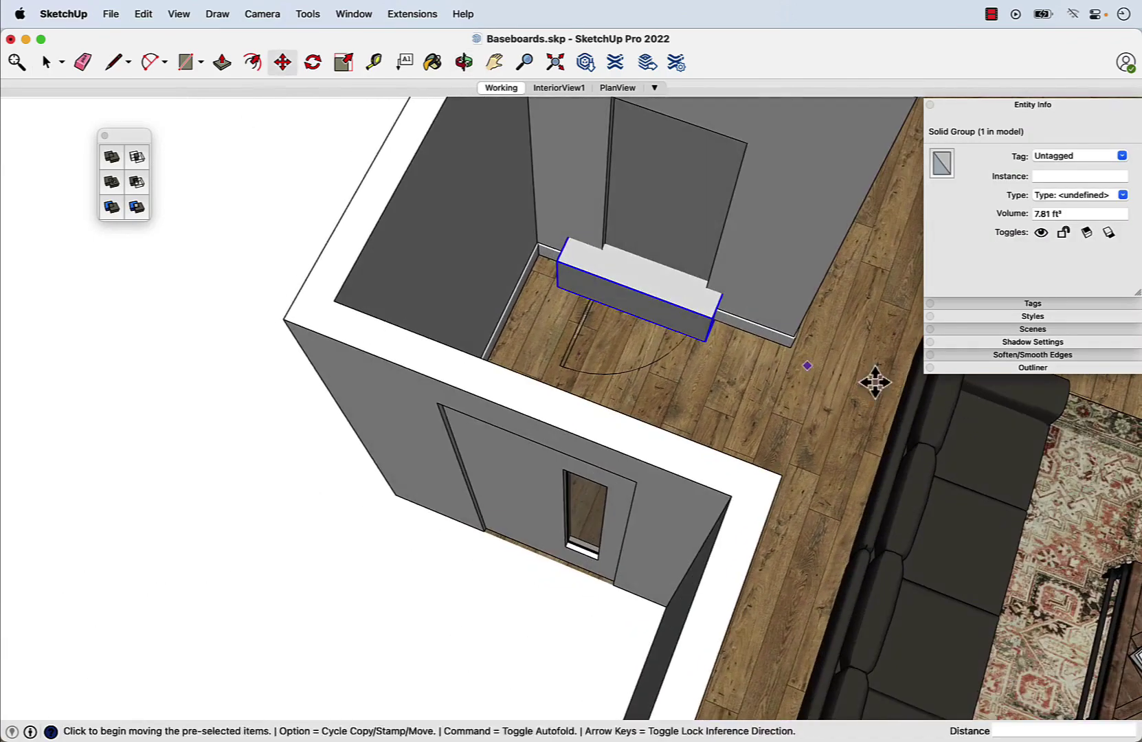
scroll(686, 244, up, 2)
scroll(643, 247, up, 2)
middle_drag(643, 248, 665, 311)
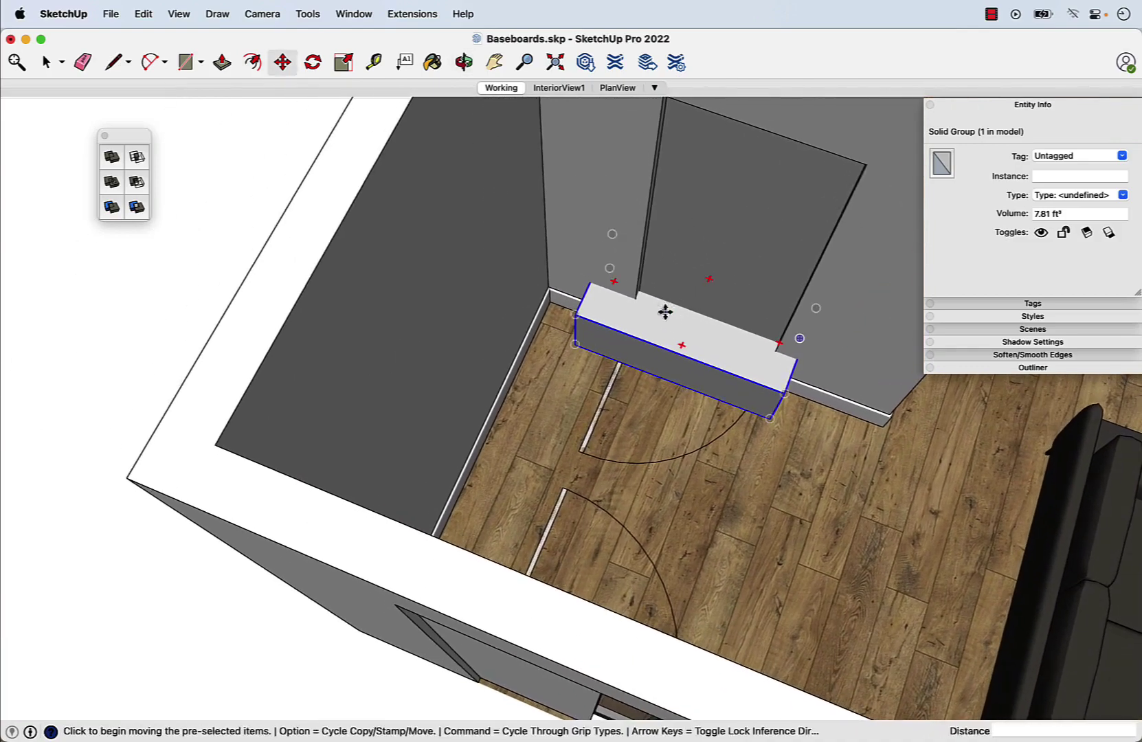
click(589, 288)
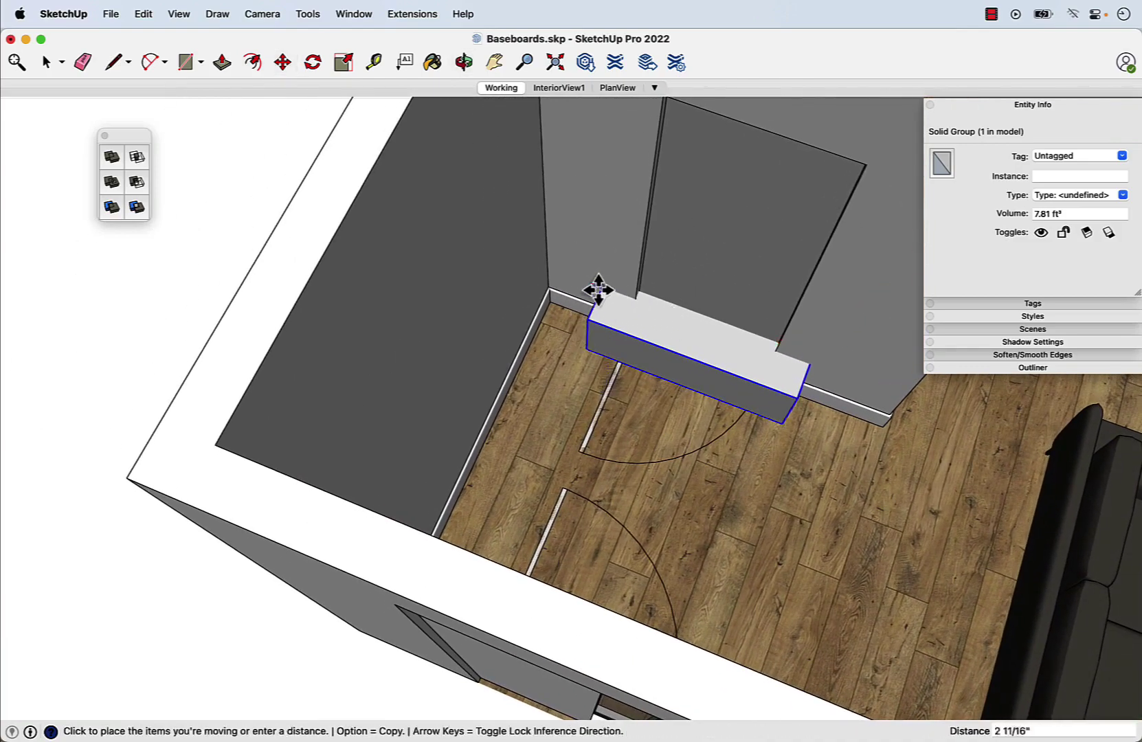
click(635, 301)
scroll(668, 314, up, 2)
click(625, 464)
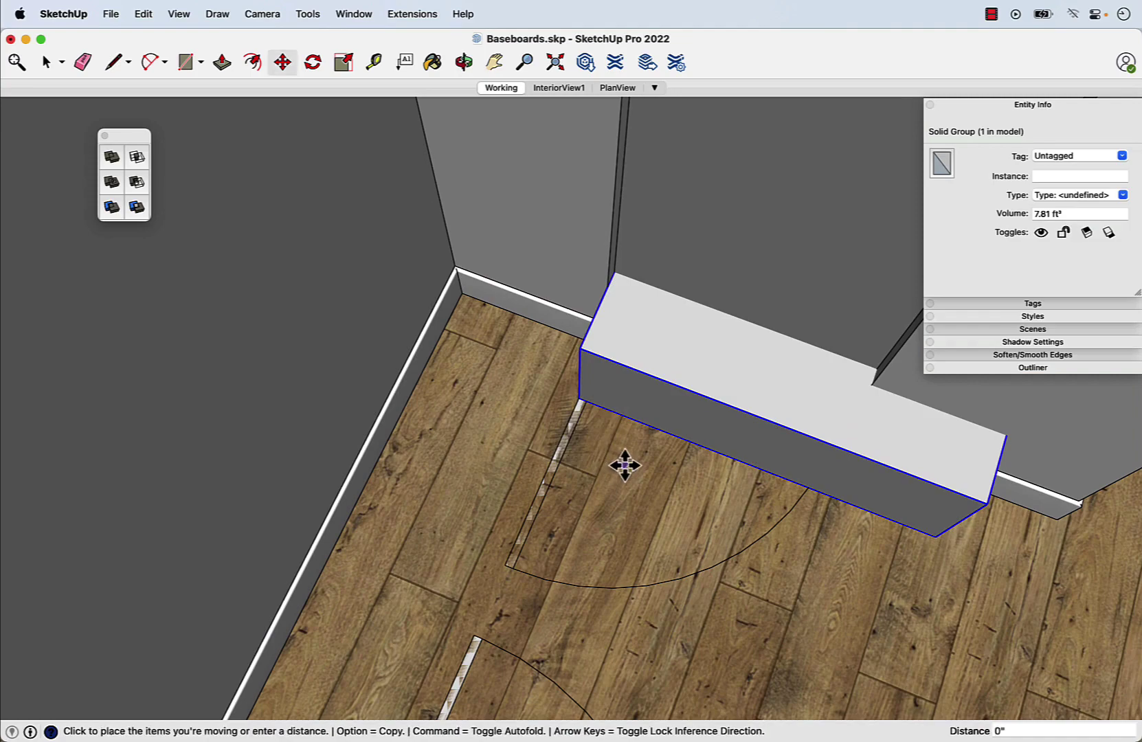
click(580, 447)
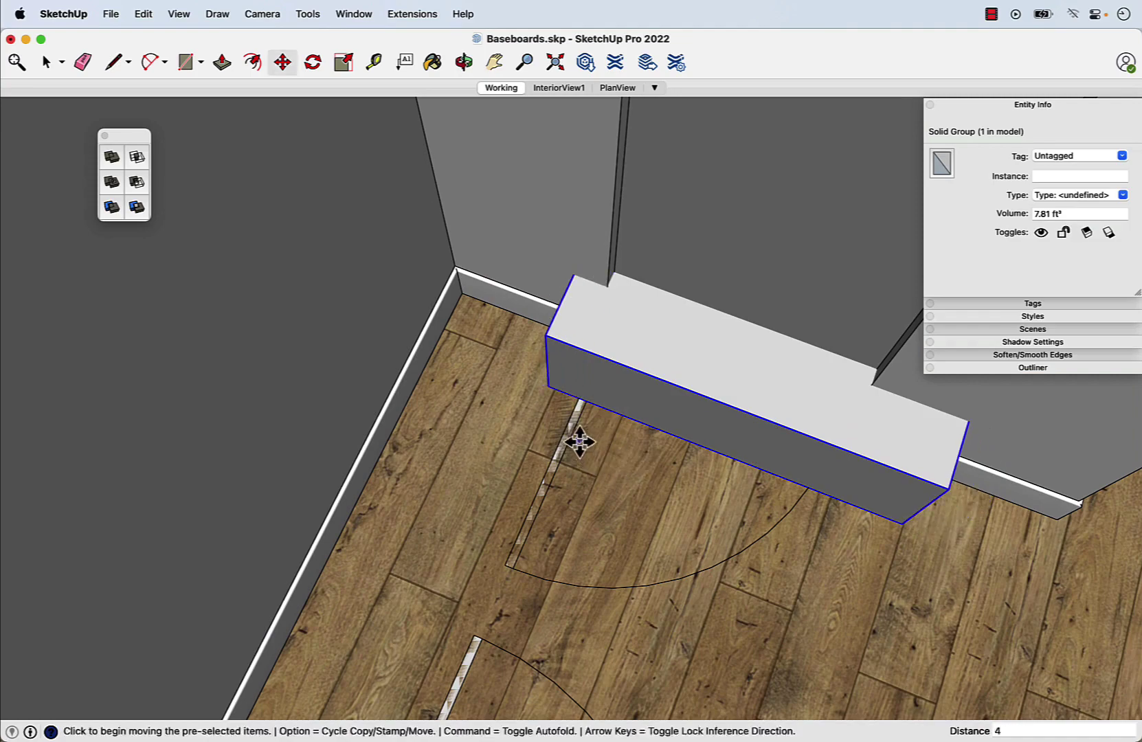
scroll(592, 284, down, 3)
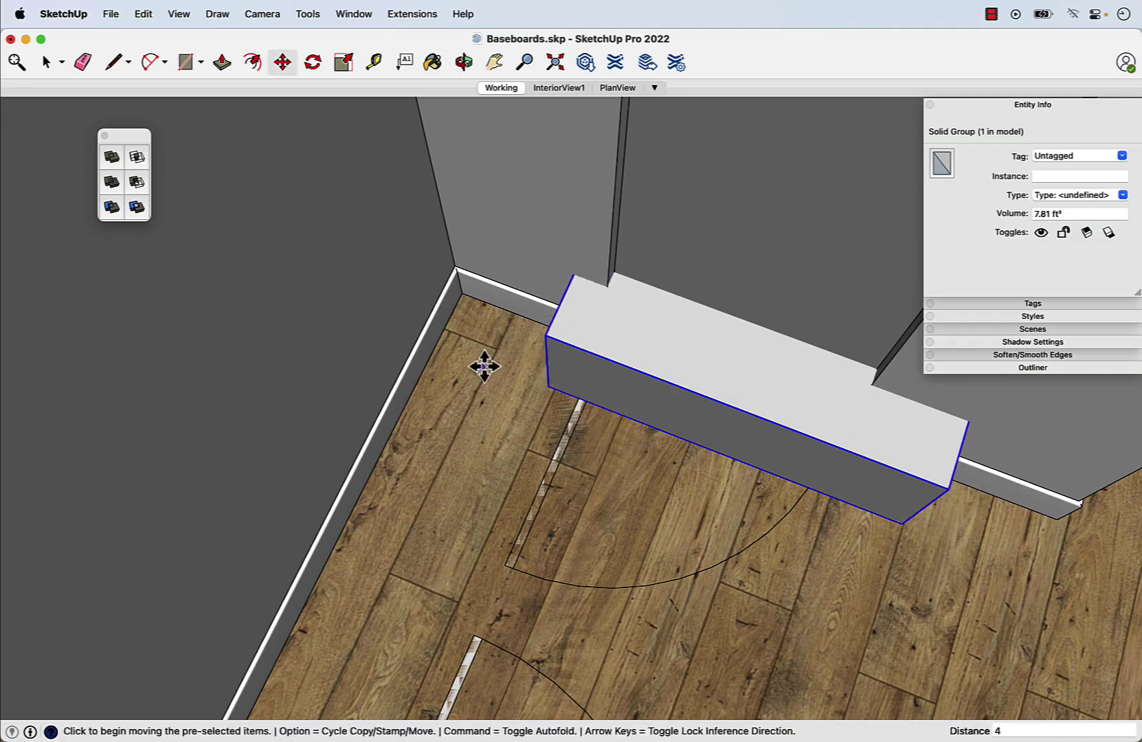
scroll(485, 365, down, 2)
Push the box's end face out about four inches to reach the wall corner.
middle_drag(502, 384, 684, 446)
key(space)
scroll(684, 446, up, 2)
key(p)
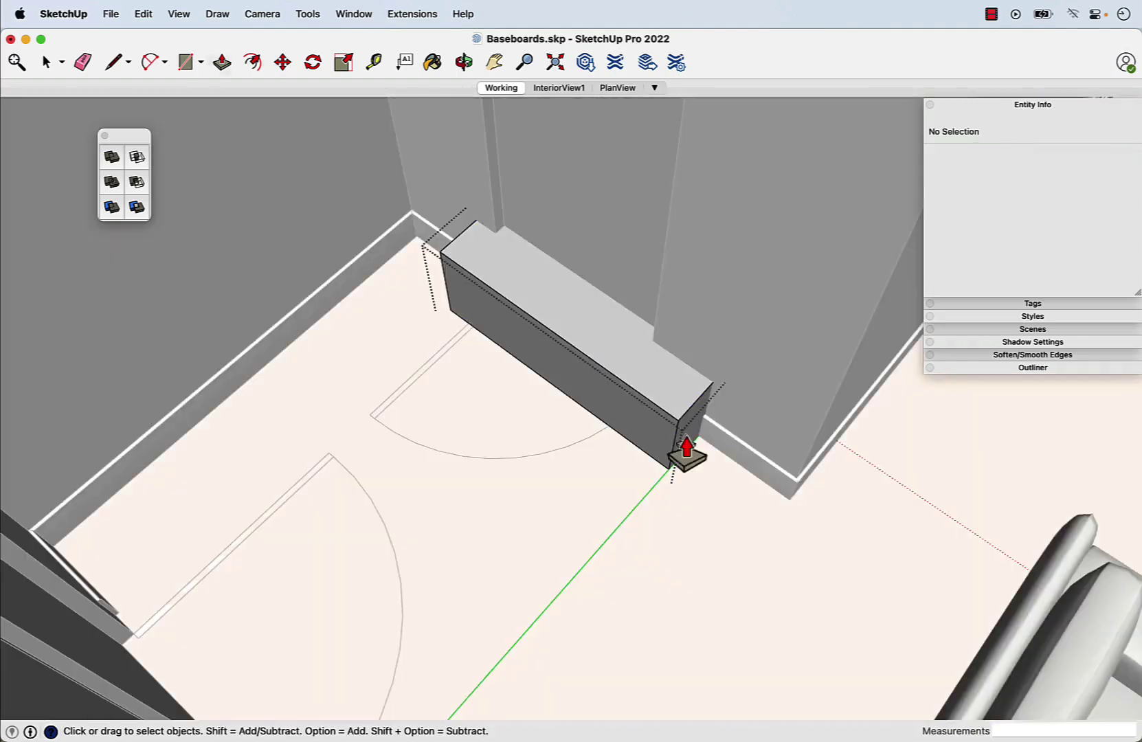
click(684, 433)
click(637, 458)
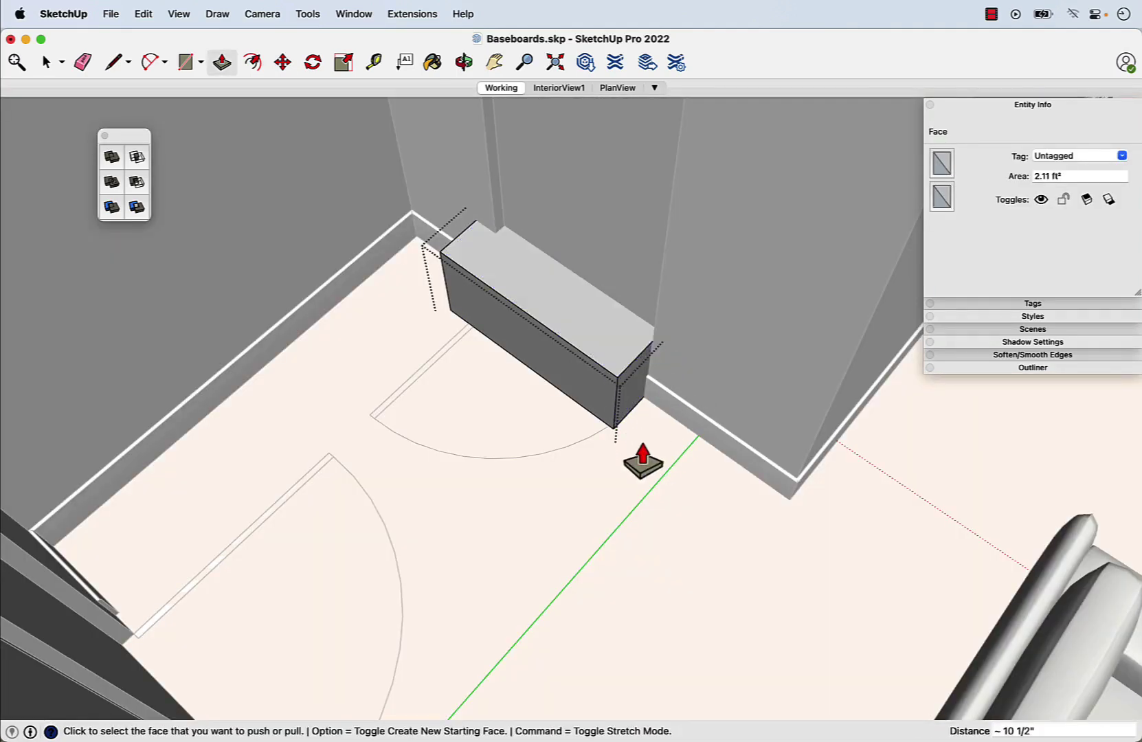
scroll(637, 459, up, 2)
scroll(637, 458, up, 1)
click(629, 392)
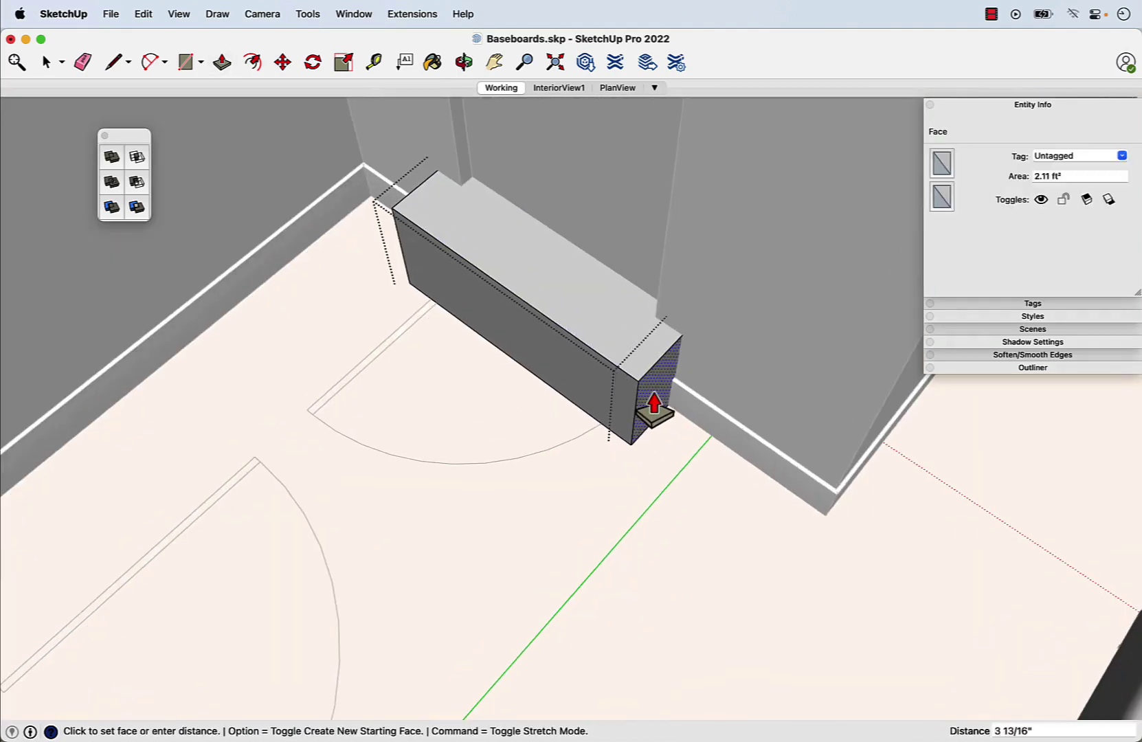
click(655, 410)
scroll(548, 502, down, 2)
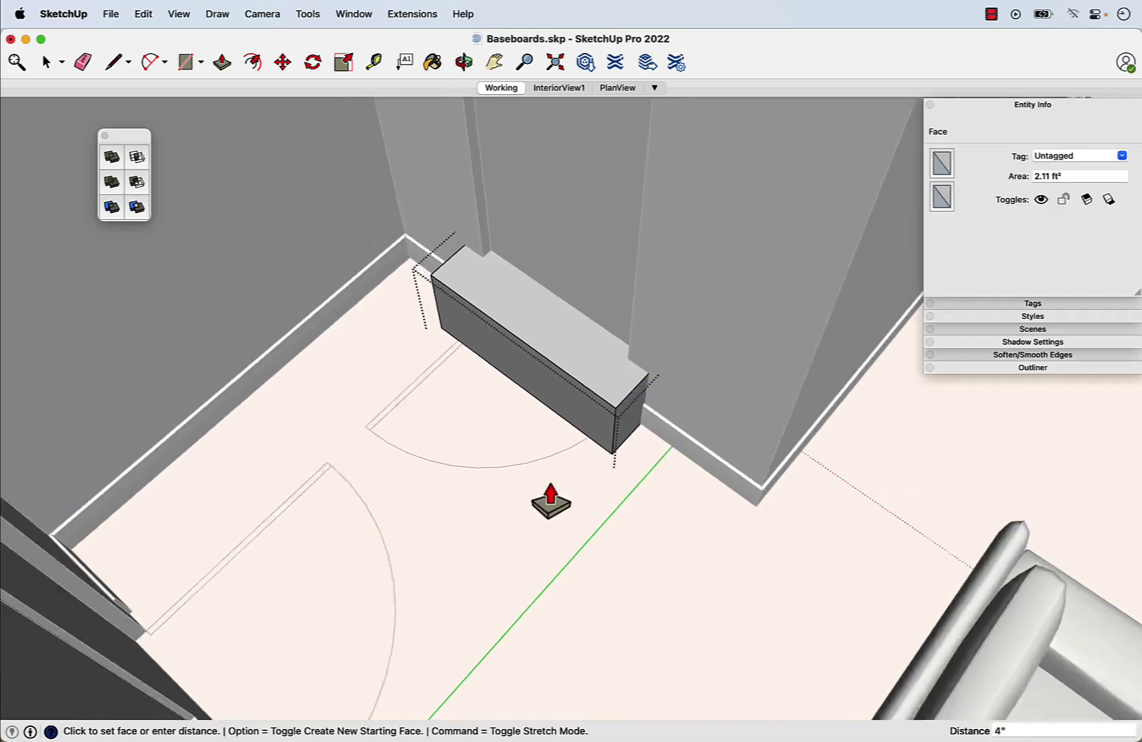
key(space)
key(o)
drag(669, 257, 547, 453)
mouse_move(548, 453)
middle_down()
mouse_move(439, 419)
mouse_move(420, 387)
mouse_move(290, 332)
mouse_move(507, 359)
mouse_move(799, 322)
mouse_move(598, 440)
mouse_move(507, 413)
middle_up()
scroll(157, 240, up, 2)
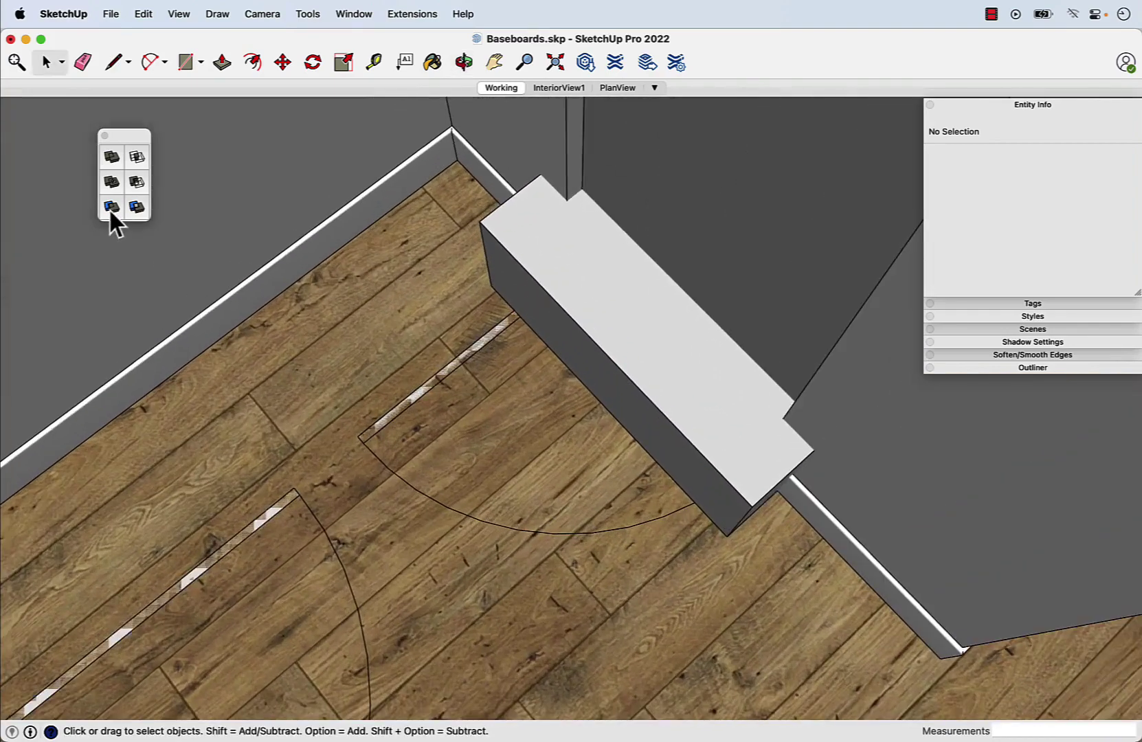
Trim the baseboard with the doorway box to open a gap at the second door.
click(111, 207)
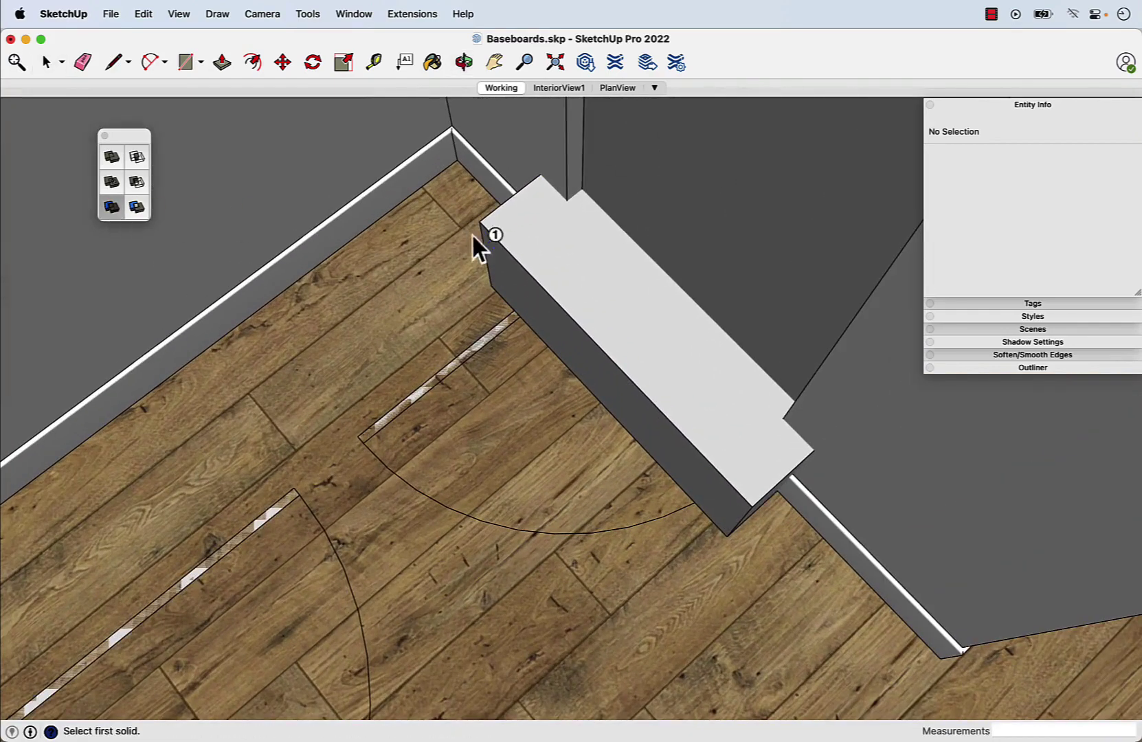
click(577, 261)
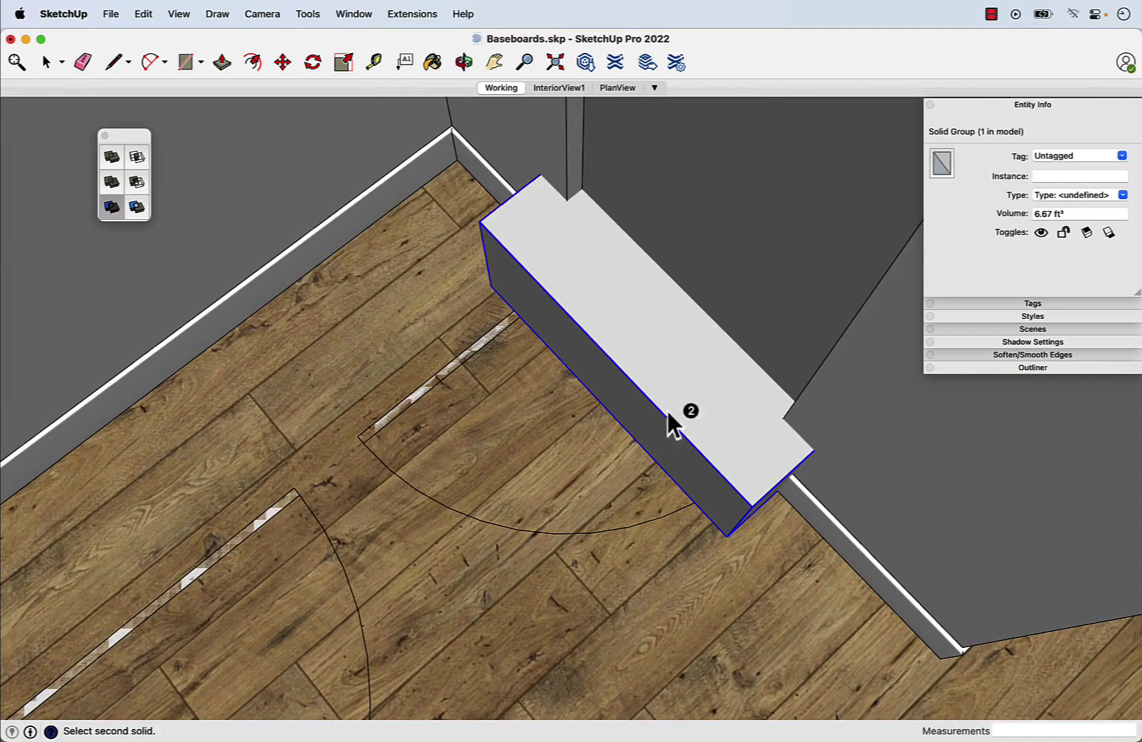
click(815, 517)
scroll(803, 527, down, 2)
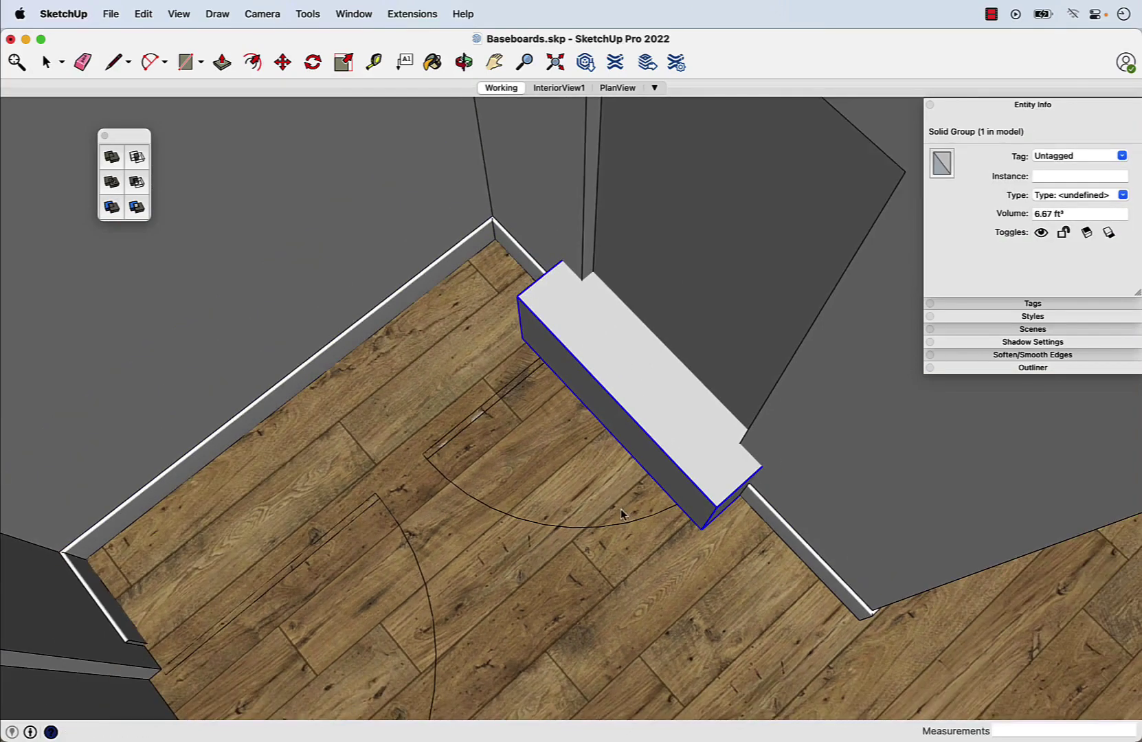
key(space)
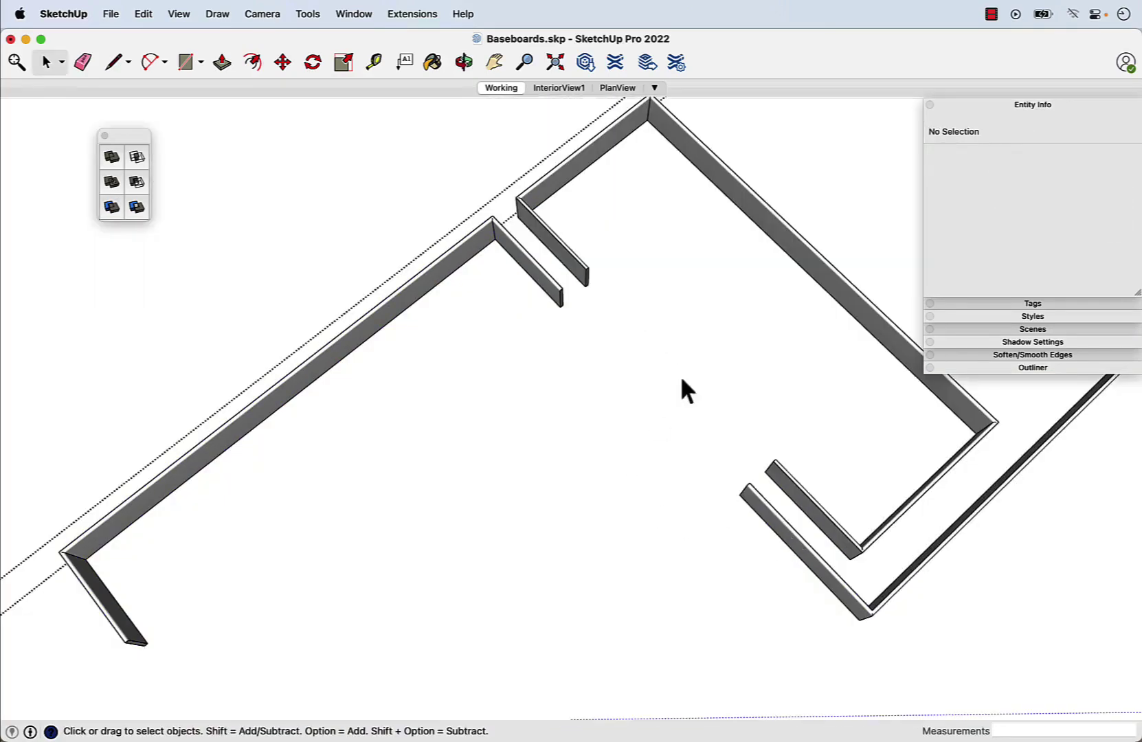
Unhide the floor, walls and box, then move the cutting box to the hallway doorway.
key(super+z)
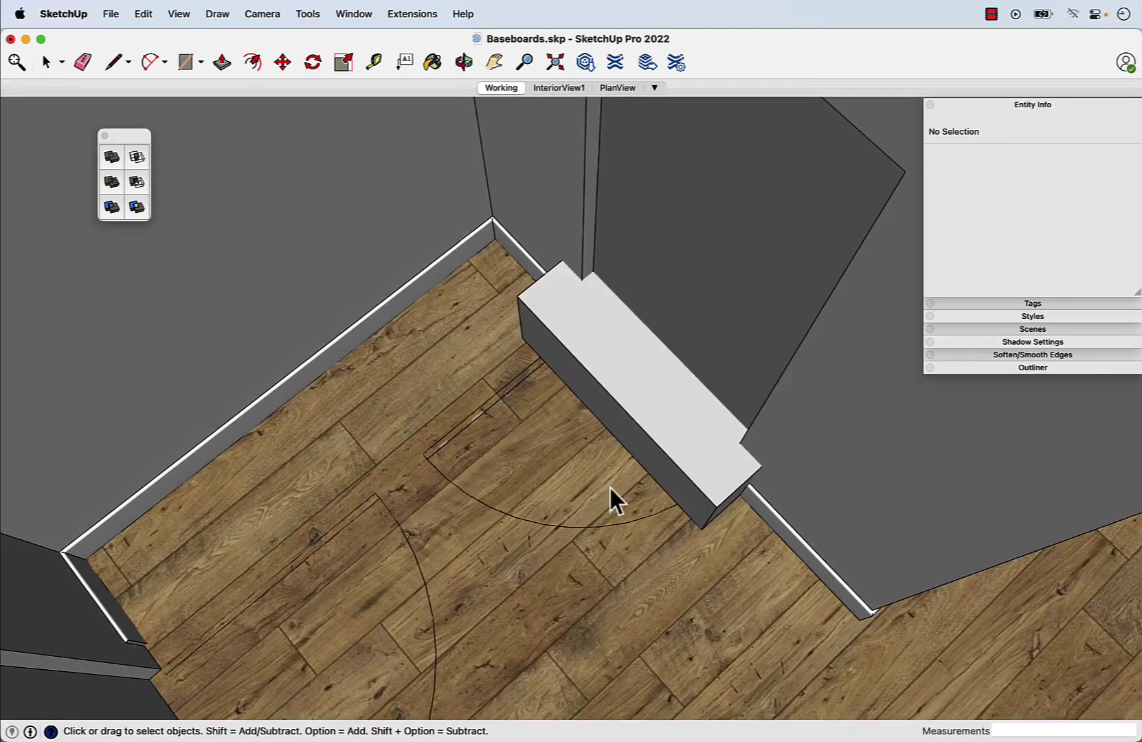
click(640, 467)
key(m)
click(640, 506)
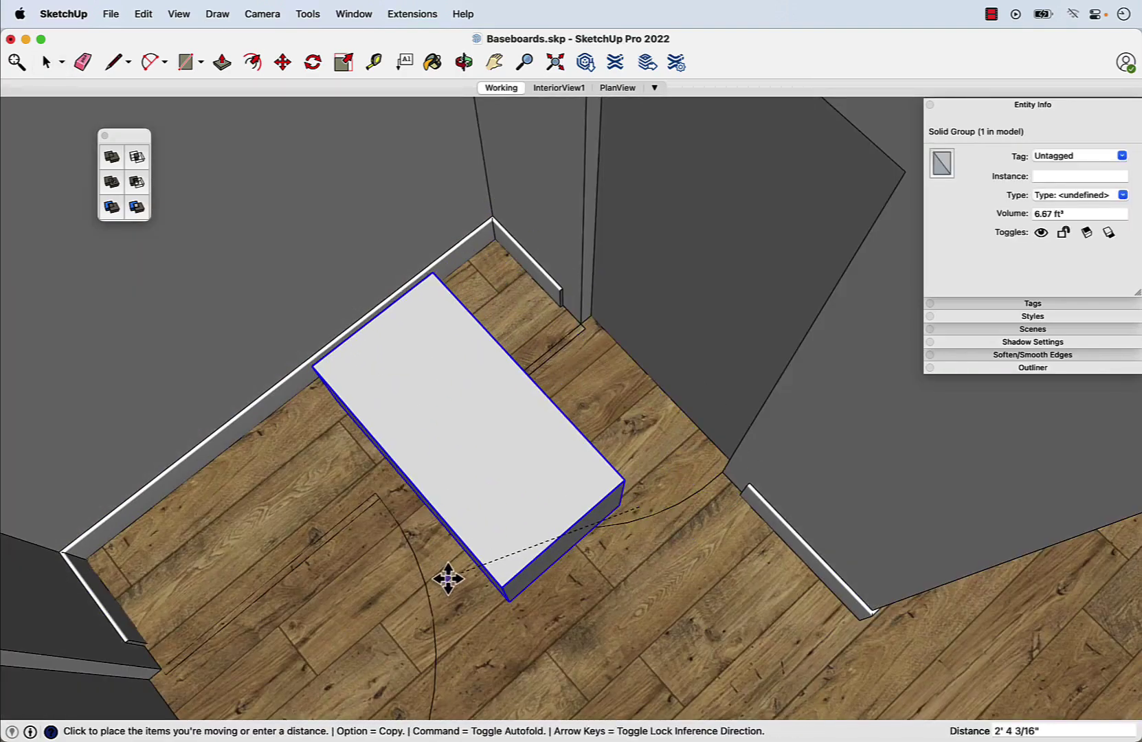
click(448, 578)
middle_drag(759, 551, 485, 561)
scroll(232, 530, up, 5)
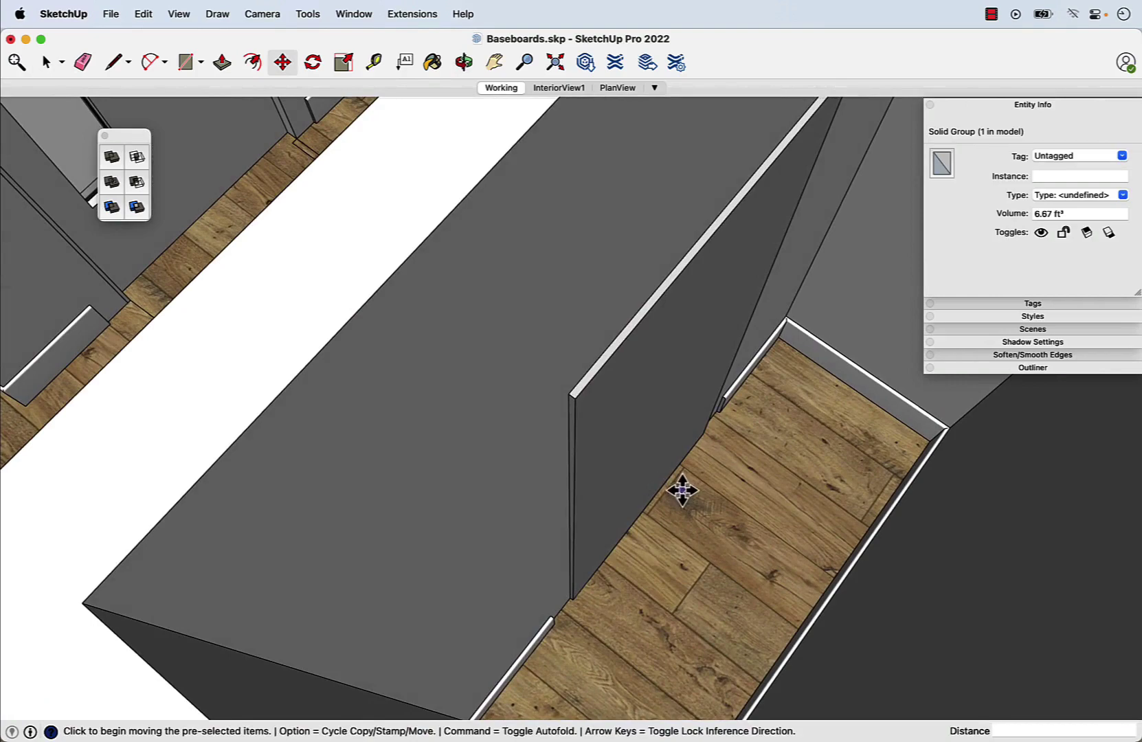
scroll(682, 490, down, 5)
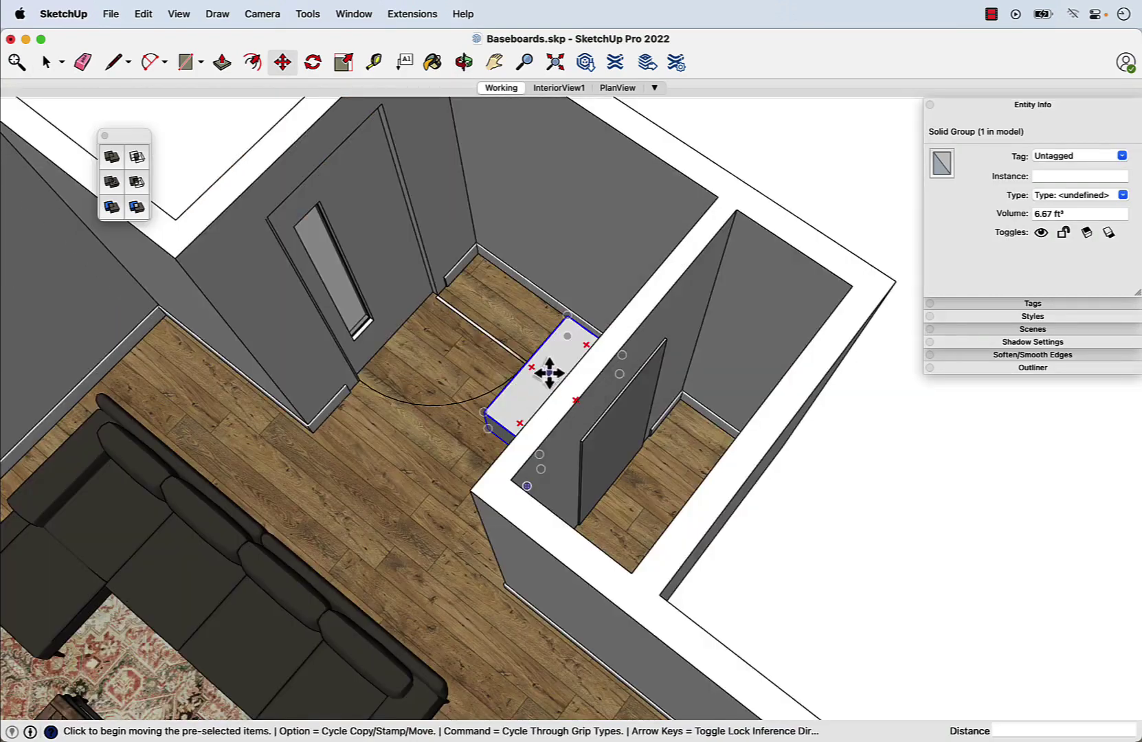
key(space)
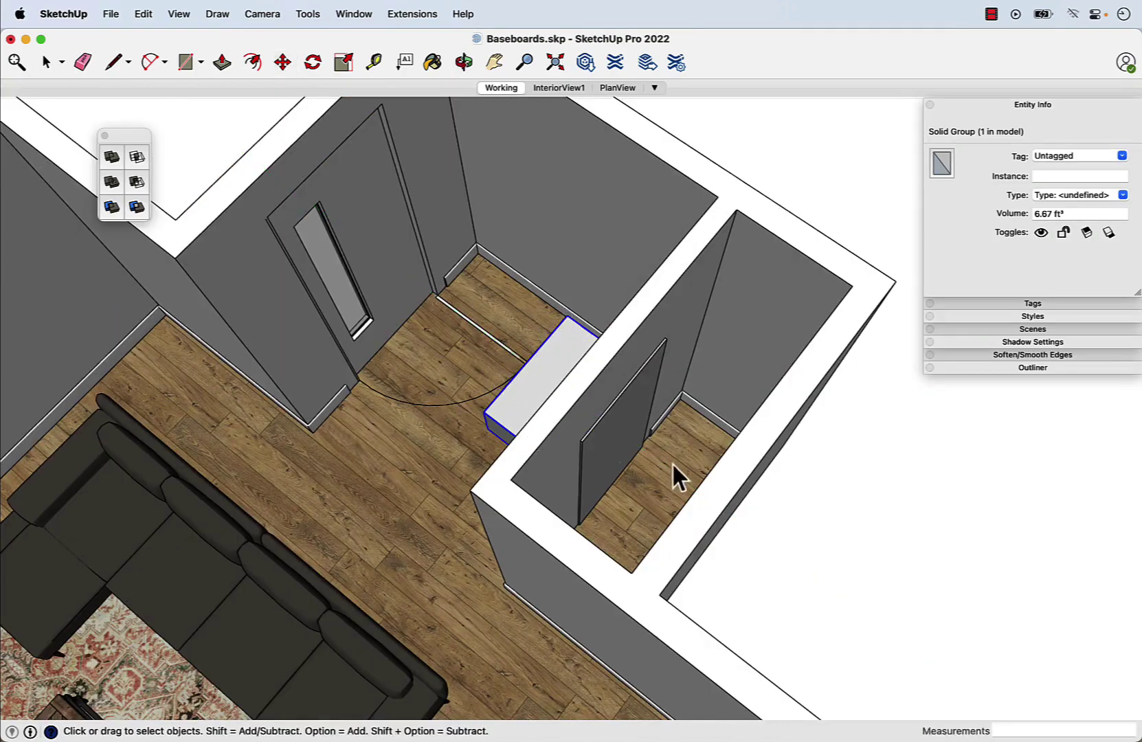
scroll(673, 466, up, 3)
scroll(652, 485, up, 3)
scroll(632, 458, up, 2)
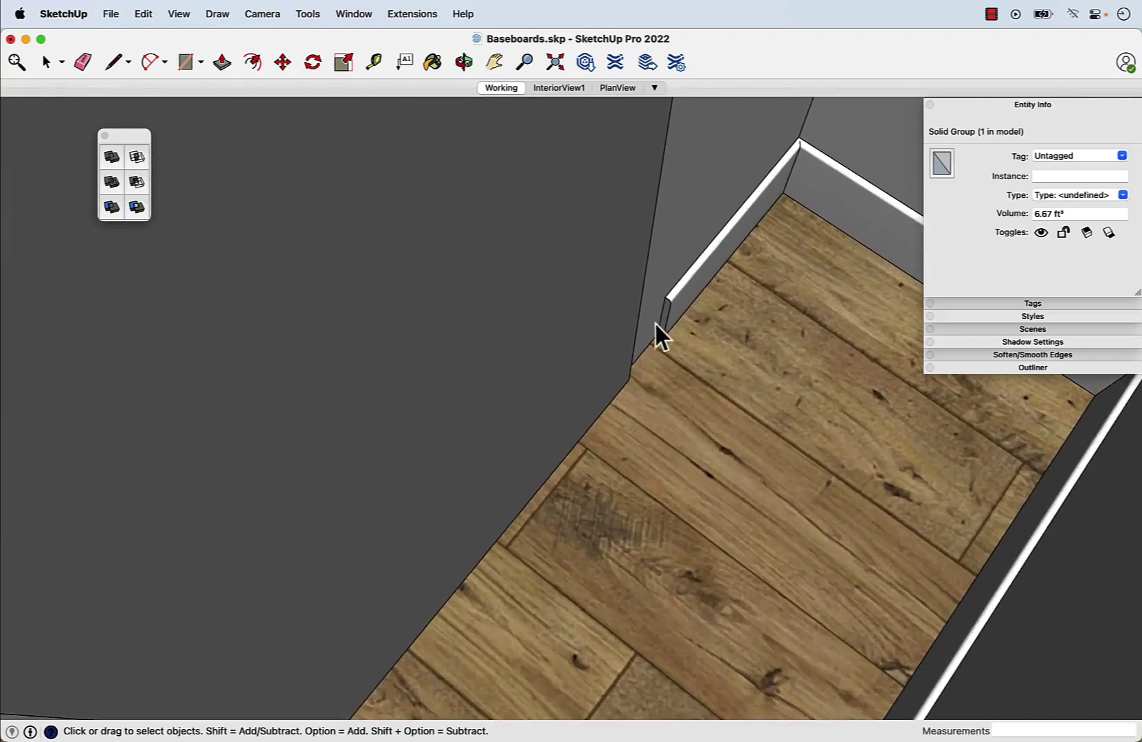
Open the wall group and select the edges and profile of the baseboard's end.
click(560, 462)
key(m)
click(670, 452)
key(space)
scroll(655, 308, up, 2)
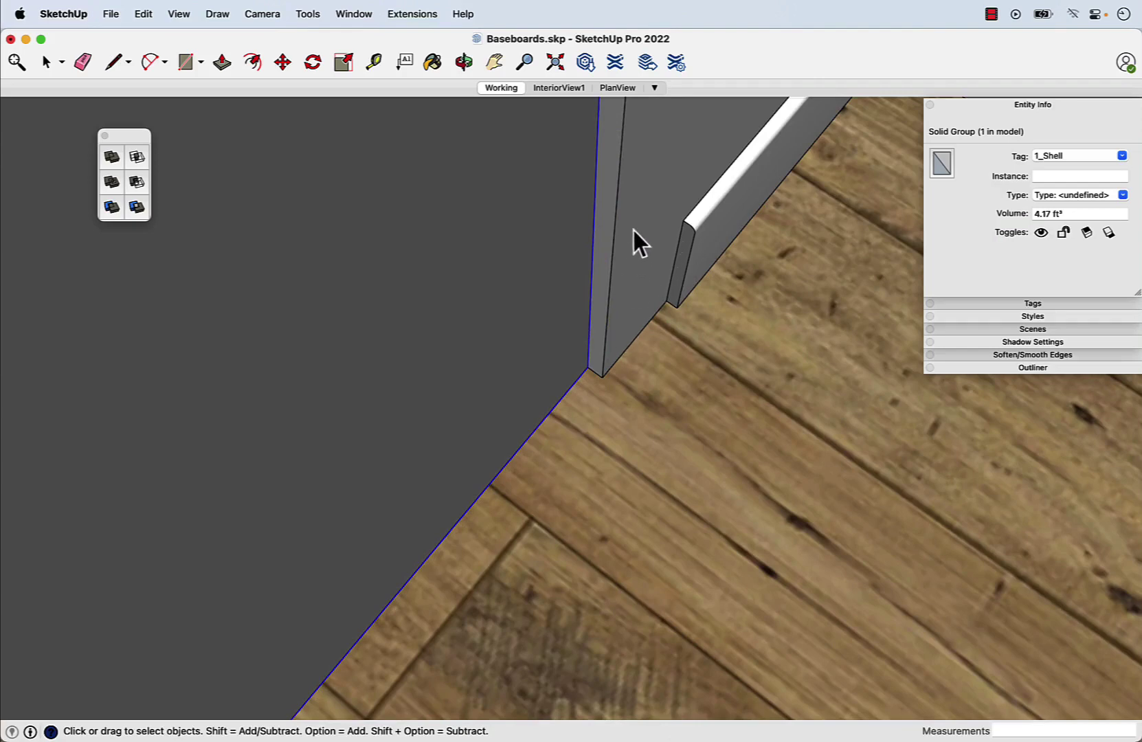
double_click(696, 246)
drag(669, 189, 707, 311)
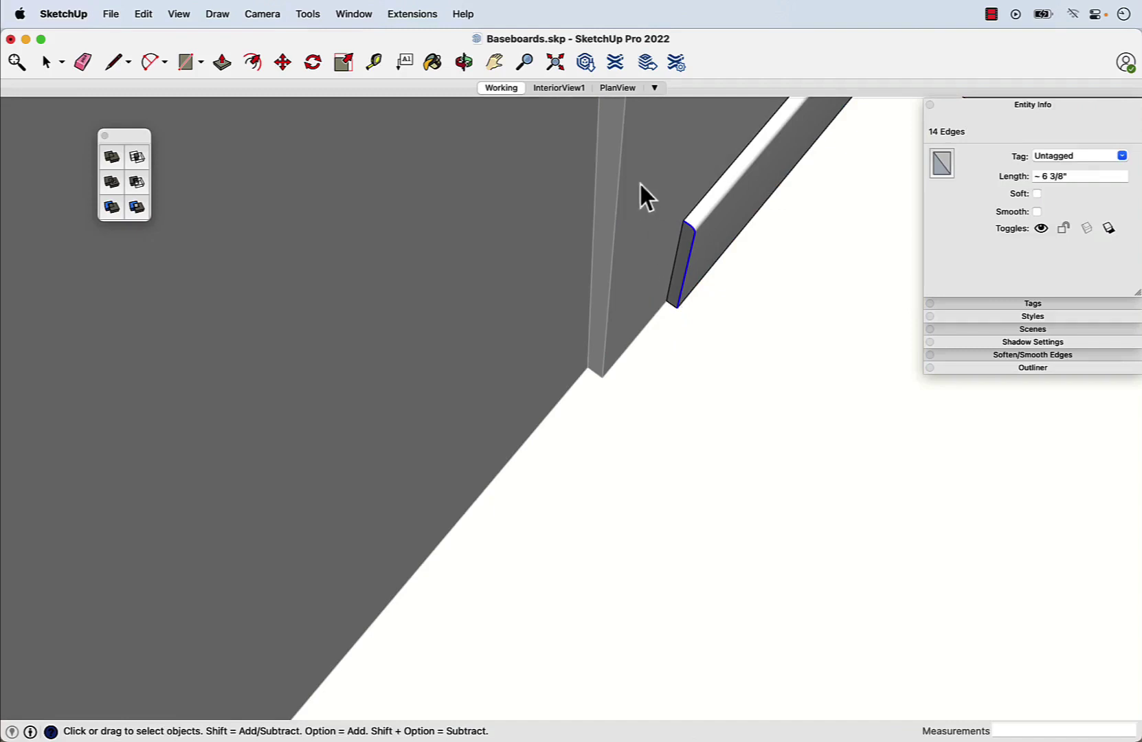
drag(778, 356, 778, 357)
scroll(667, 318, up, 3)
Move the selected baseboard end to the wall corner.
key(m)
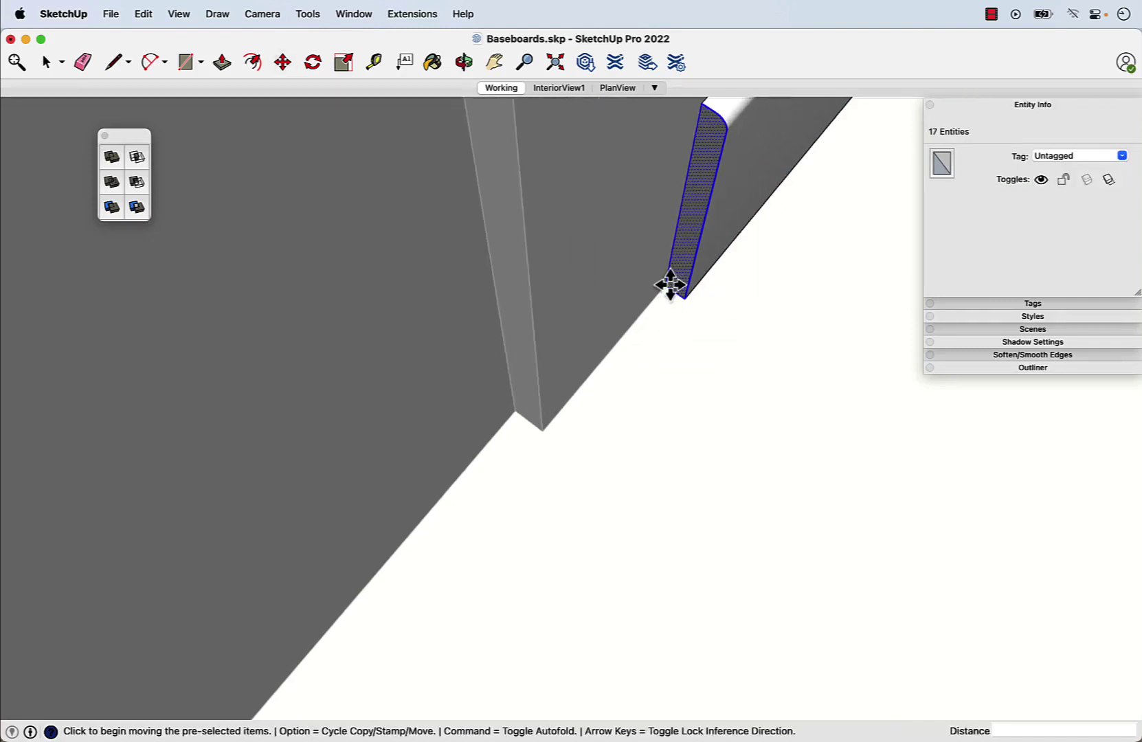
click(670, 282)
click(541, 425)
scroll(611, 442, down, 4)
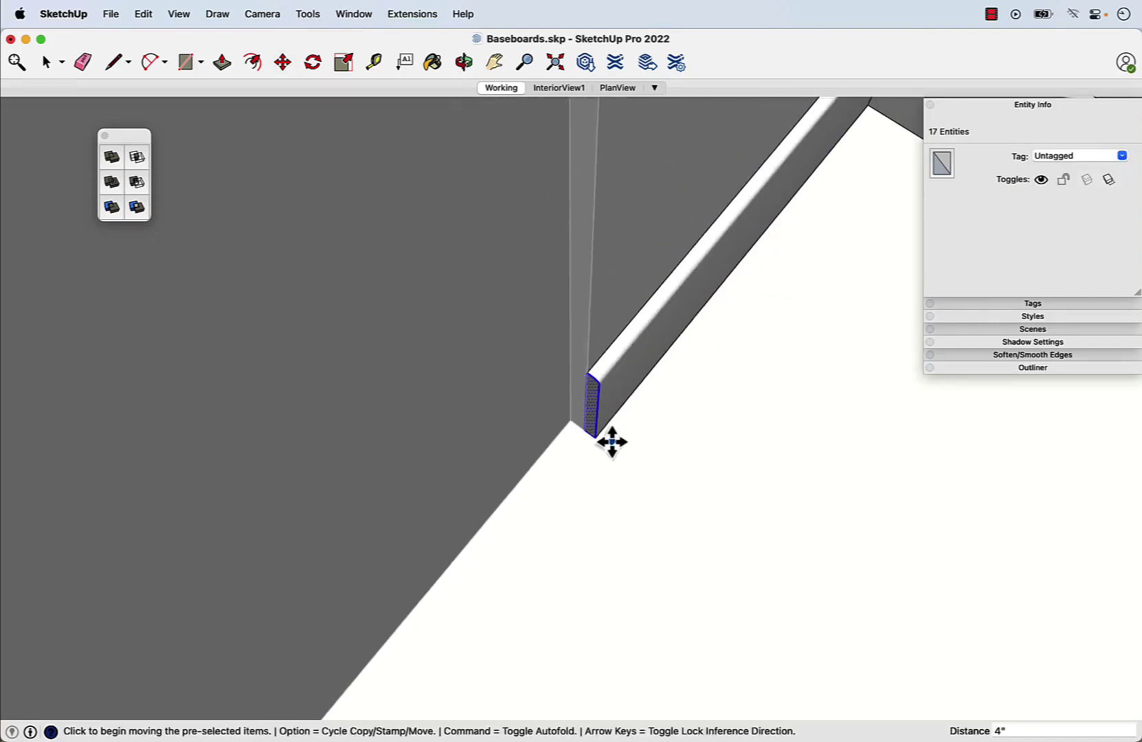
scroll(611, 442, down, 3)
mouse_move(637, 452)
middle_down()
mouse_move(517, 492)
mouse_move(334, 497)
mouse_move(491, 555)
middle_up()
scroll(491, 555, up, 3)
scroll(467, 497, up, 2)
Push/Pull the baseboard end face flush to the wall, then select the cutting box.
key(p)
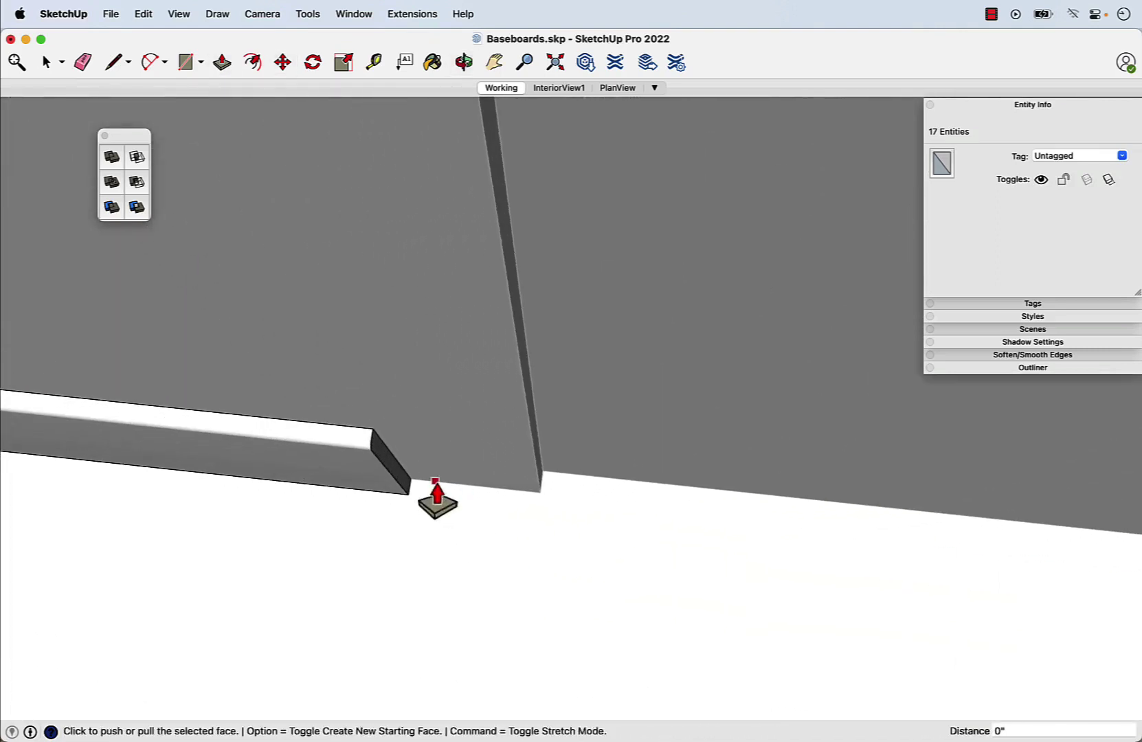
click(404, 489)
click(527, 424)
key(space)
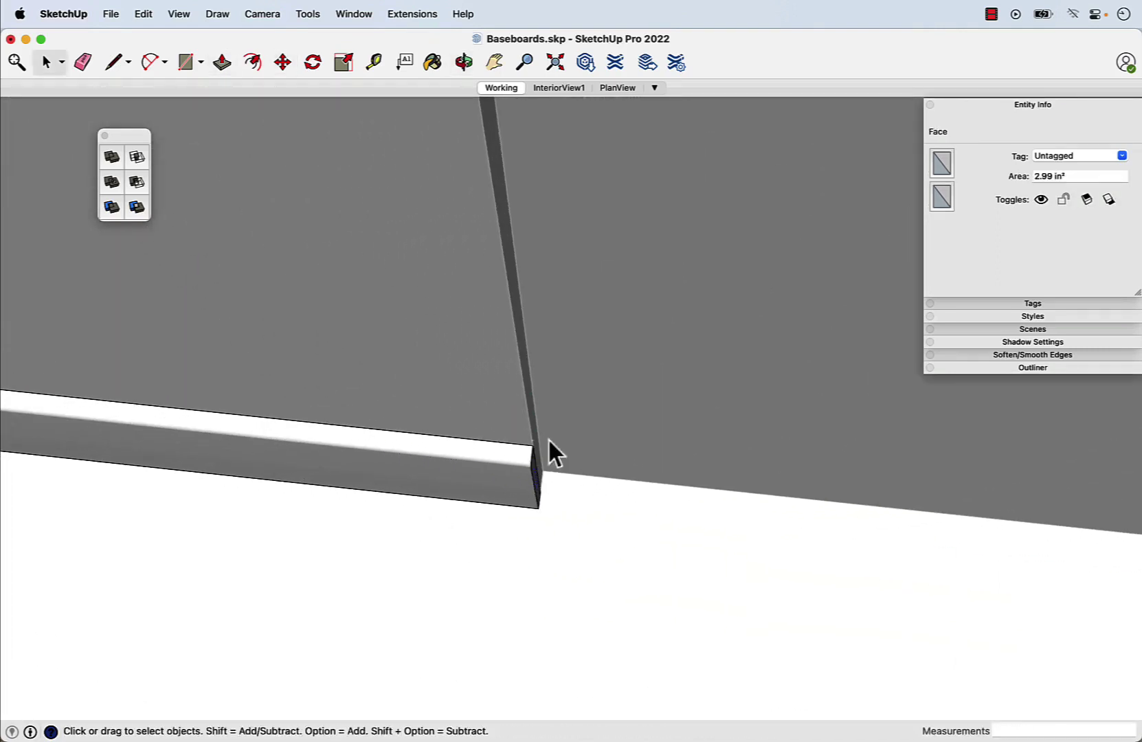
mouse_move(548, 453)
middle_down()
mouse_move(582, 578)
mouse_move(530, 548)
mouse_move(717, 520)
mouse_move(962, 562)
mouse_move(811, 473)
middle_up()
scroll(582, 565, down, 3)
scroll(582, 565, down, 3)
scroll(717, 520, up, 3)
click(662, 375)
scroll(446, 339, down, 3)
Move the cutting box beside the windows, toward the sliding door.
key(m)
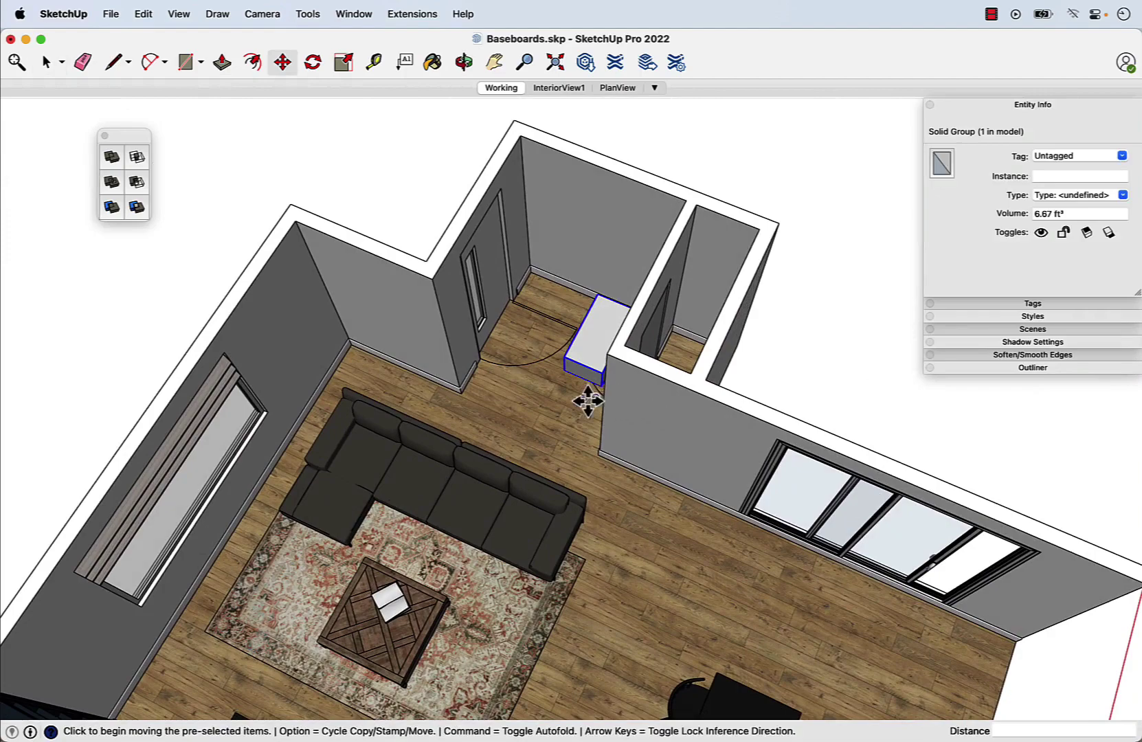
click(586, 403)
click(759, 644)
middle_drag(898, 668, 454, 513)
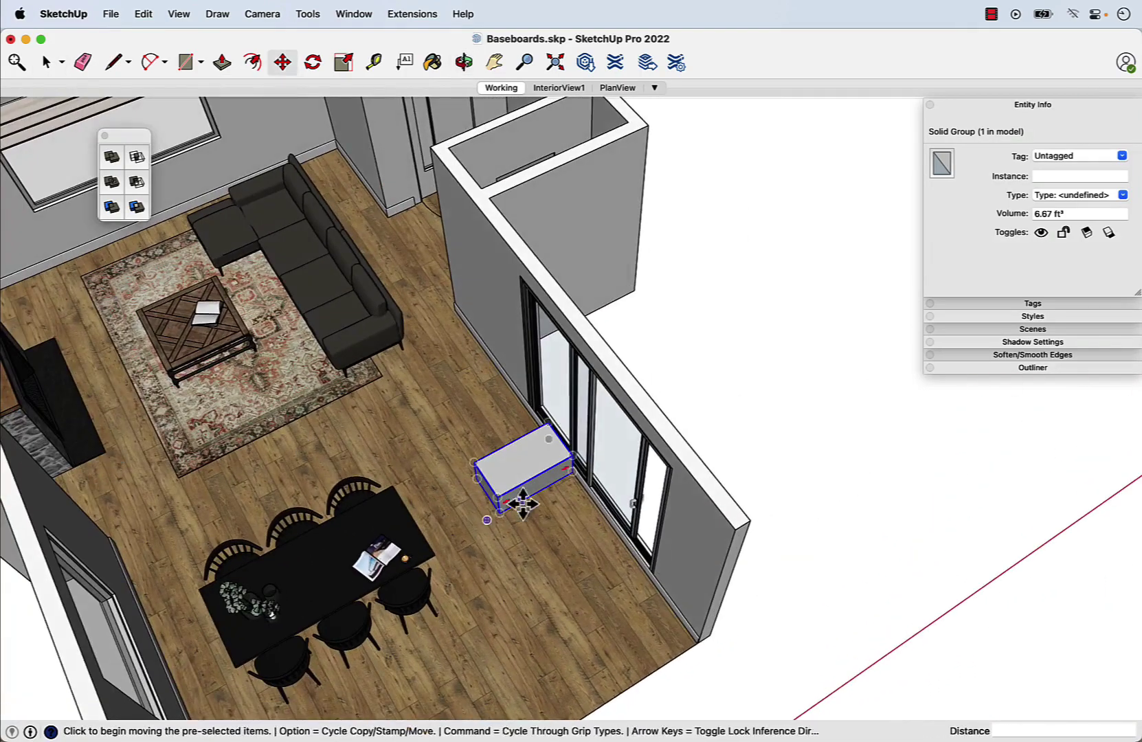
middle_drag(523, 503, 388, 488)
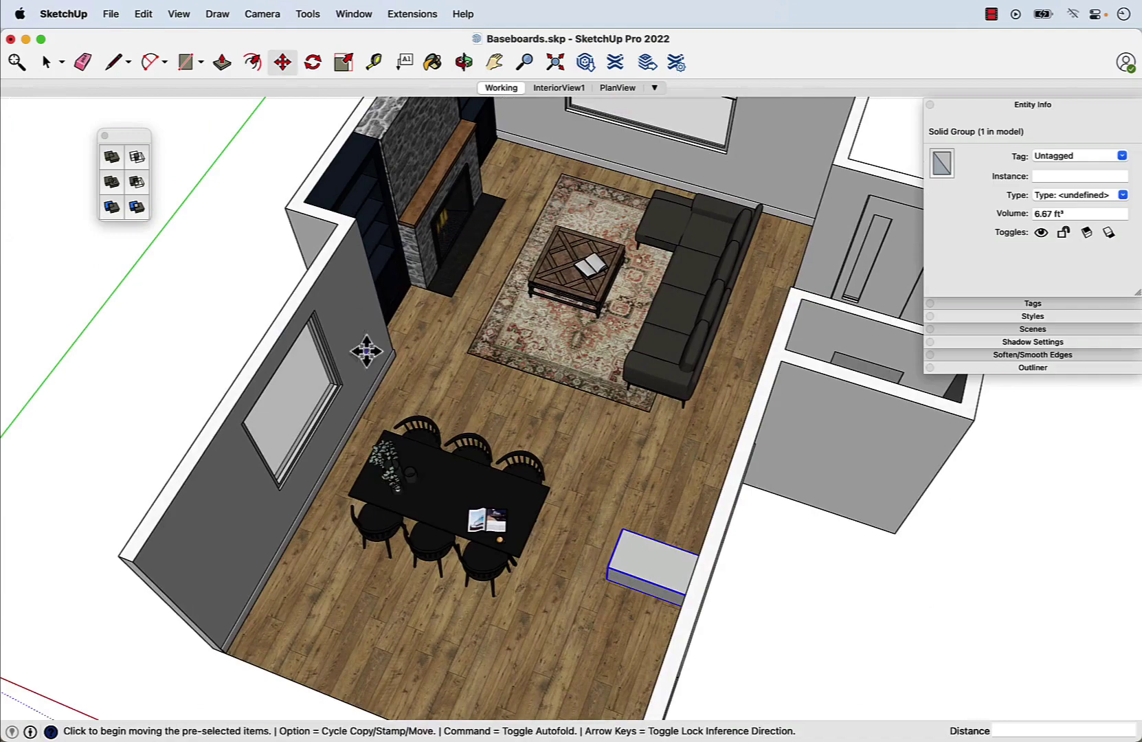
middle_drag(431, 526, 870, 566)
scroll(924, 532, up, 5)
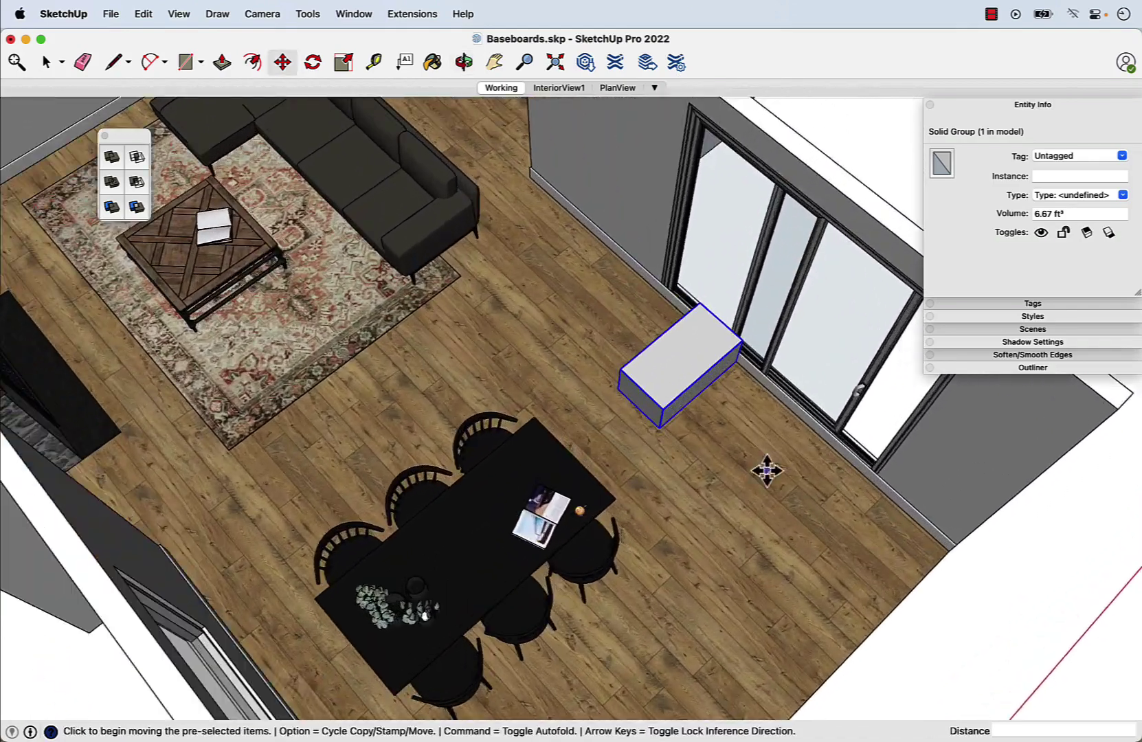
Rotate the cutting box 90 degrees.
key(q)
click(645, 375)
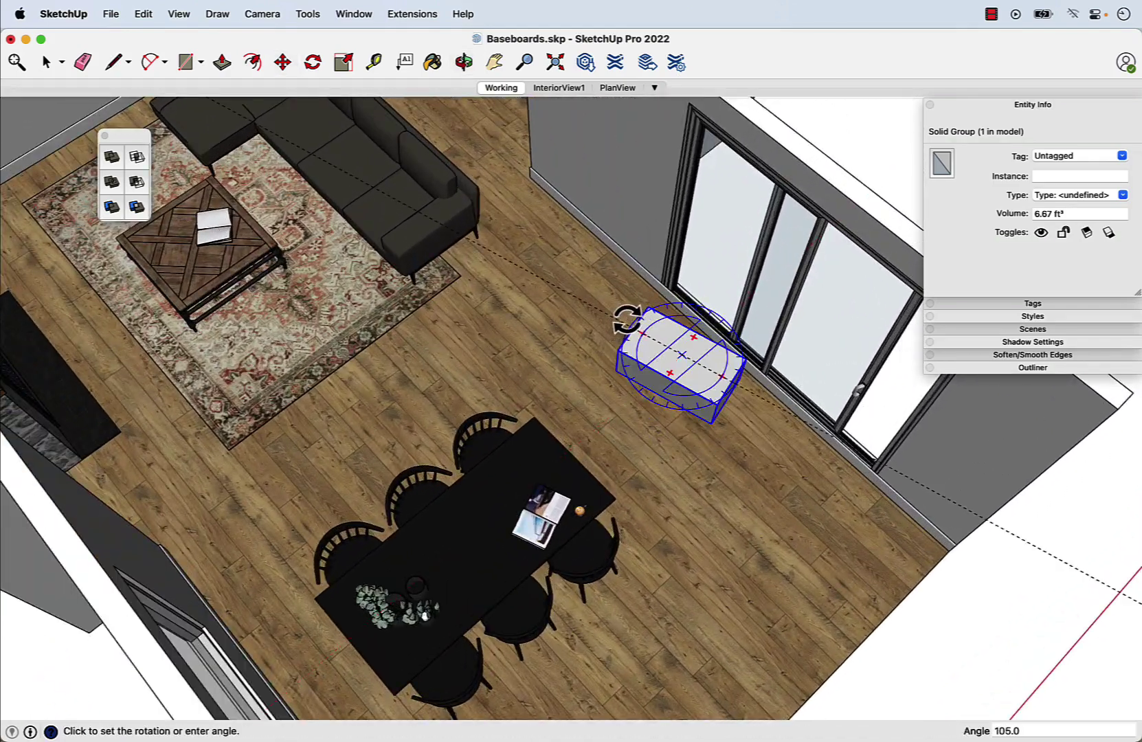
text(90)
key(Return)
key(m)
scroll(888, 484, up, 3)
shift+middle_drag(888, 485, 904, 600)
scroll(627, 380, up, 2)
click(628, 380)
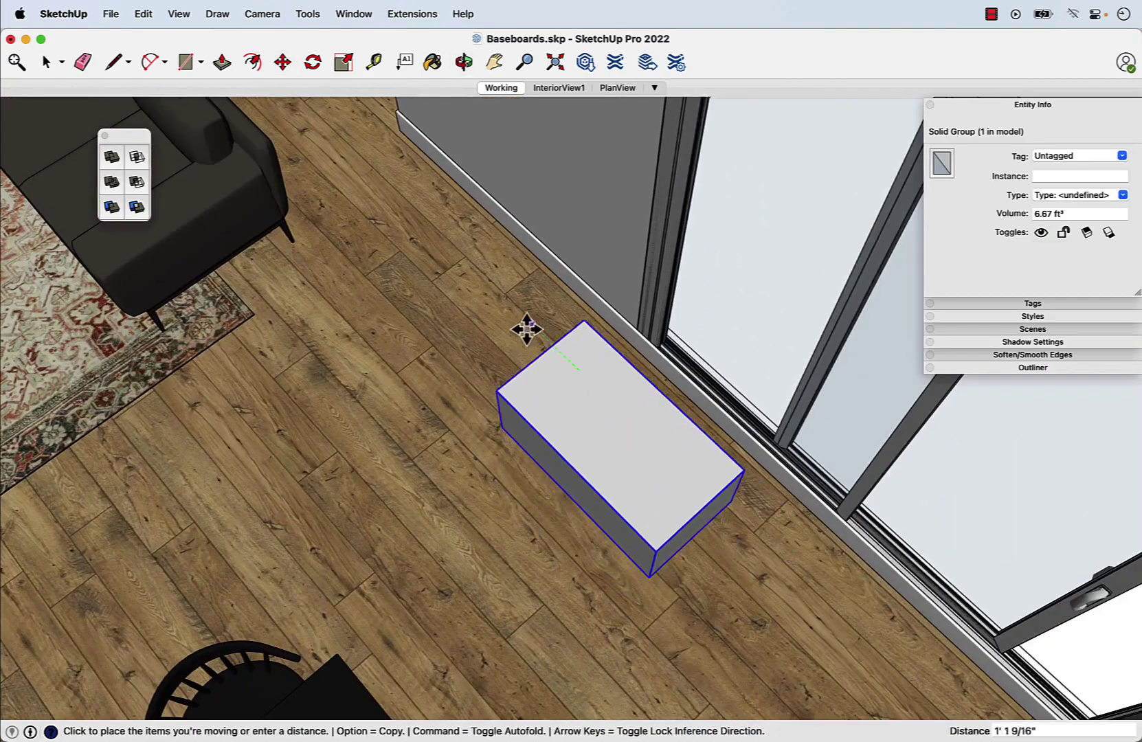
click(526, 329)
Snap the box against the wall at the sliding door frame, shifting it along green.
click(468, 518)
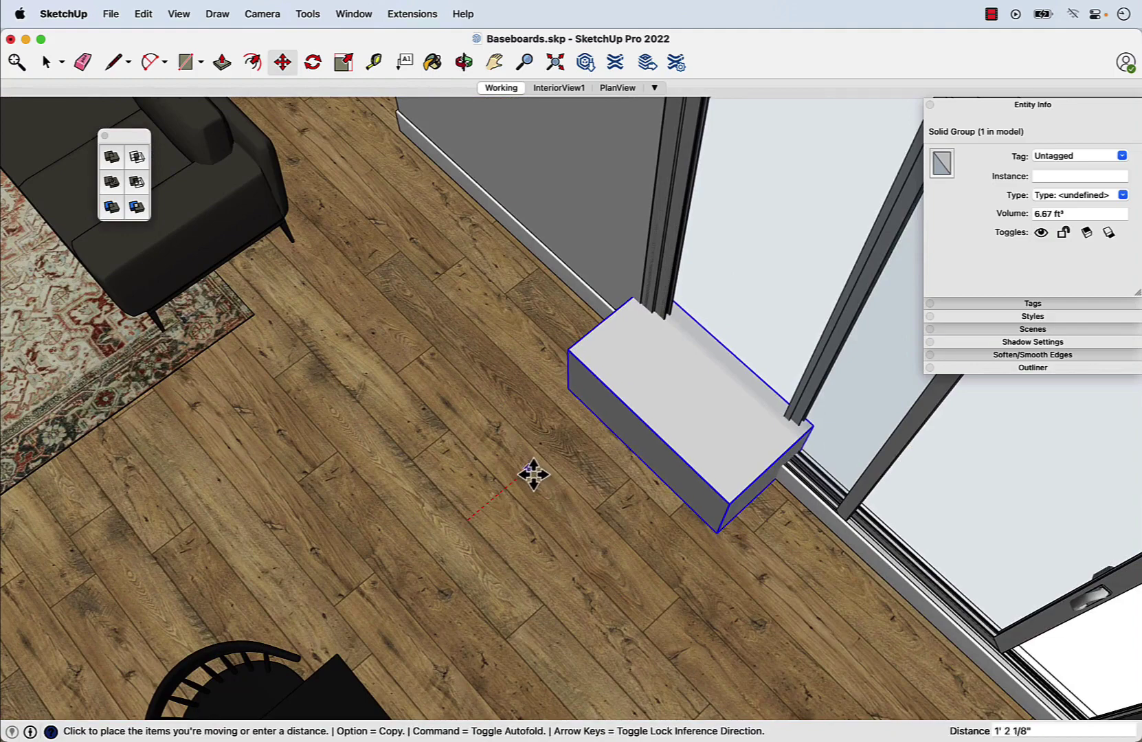
click(533, 475)
mouse_move(538, 473)
middle_down()
mouse_move(739, 472)
mouse_move(642, 281)
middle_up()
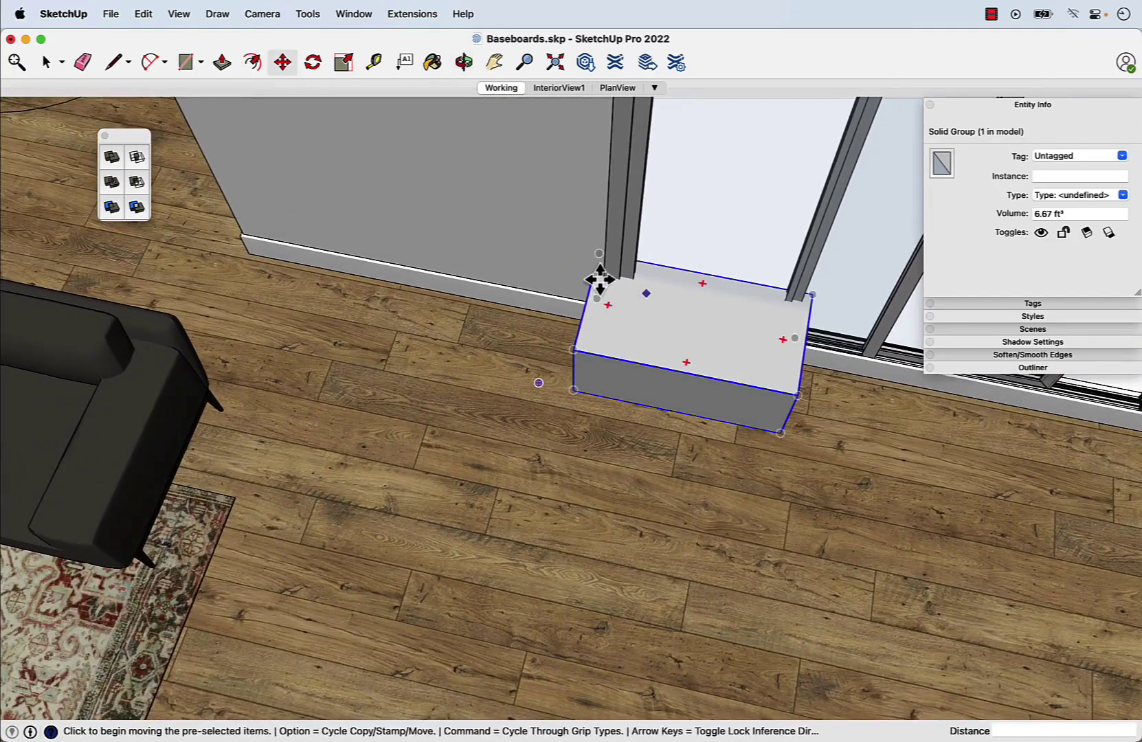
scroll(600, 279, up, 2)
scroll(562, 282, up, 2)
click(559, 275)
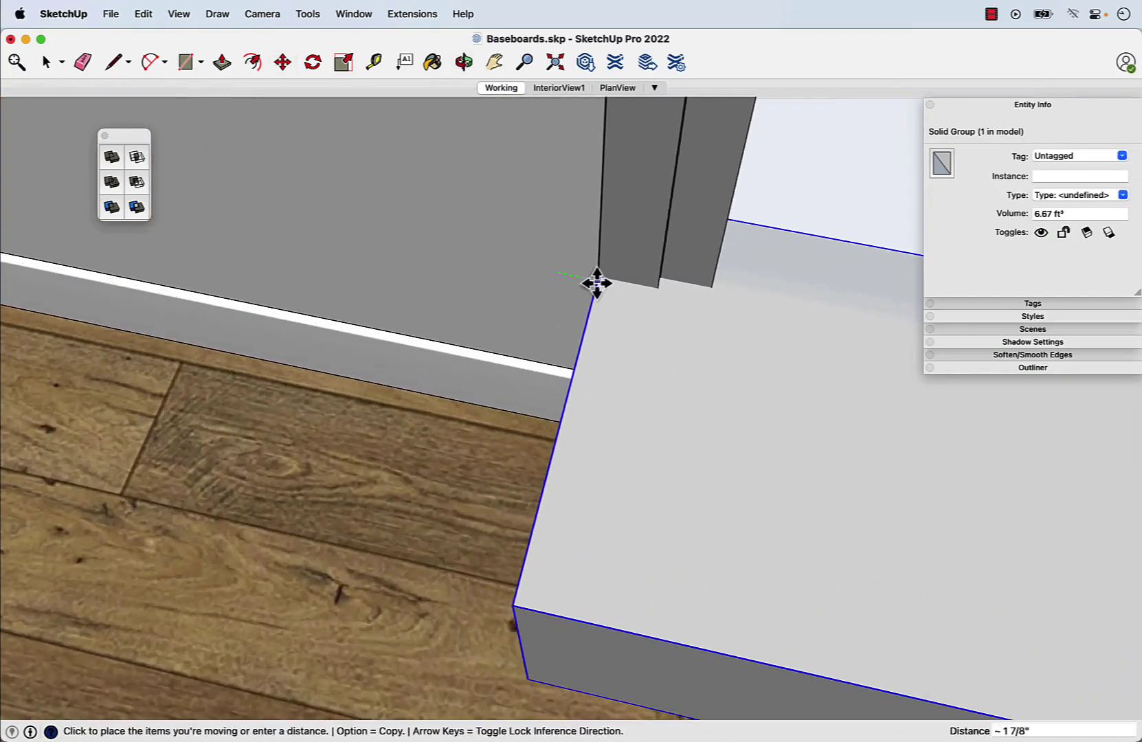
click(596, 281)
click(724, 377)
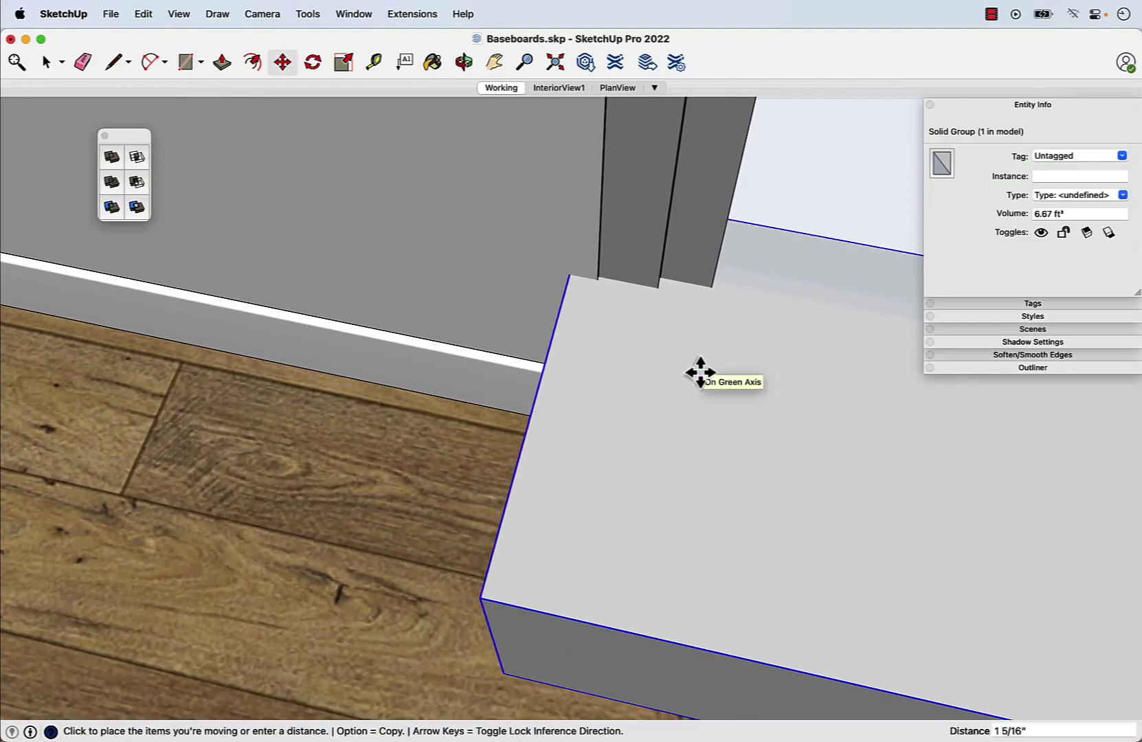
text(4)
key(Return)
scroll(512, 367, down, 3)
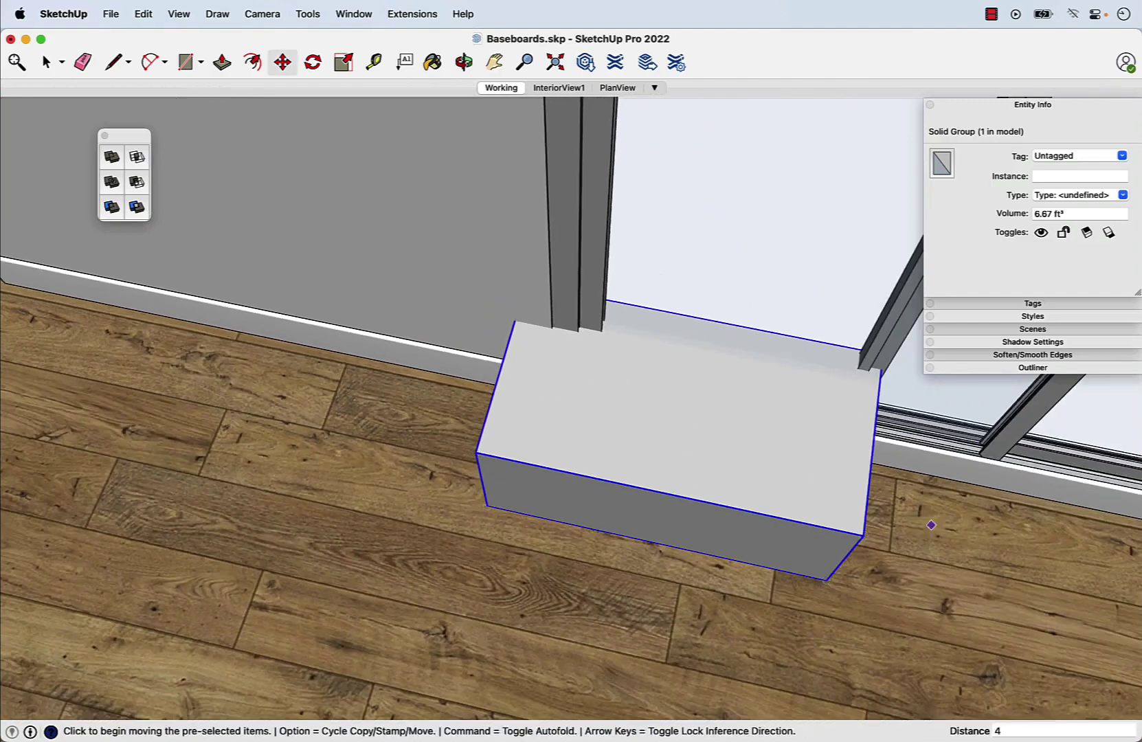
Inside the box group, Push/Pull both end faces past the sliding door frame.
middle_drag(512, 367, 721, 479)
key(space)
scroll(729, 554, down, 3)
double_click(685, 513)
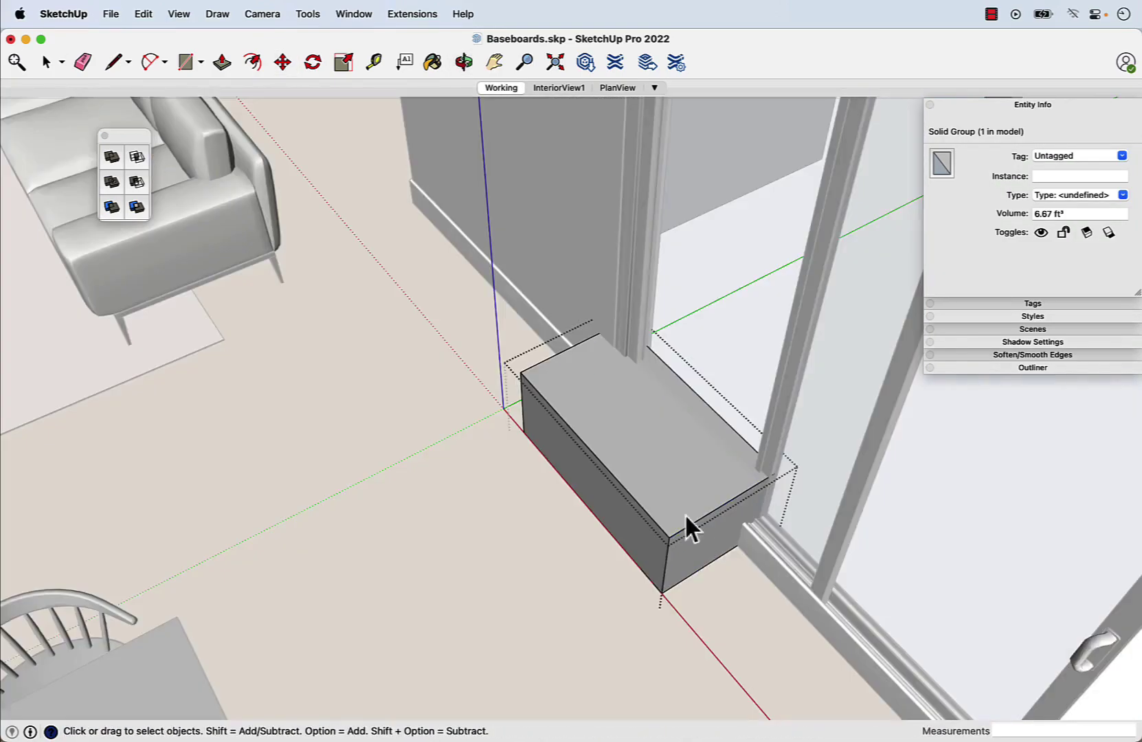
scroll(674, 495, down, 2)
key(p)
click(684, 532)
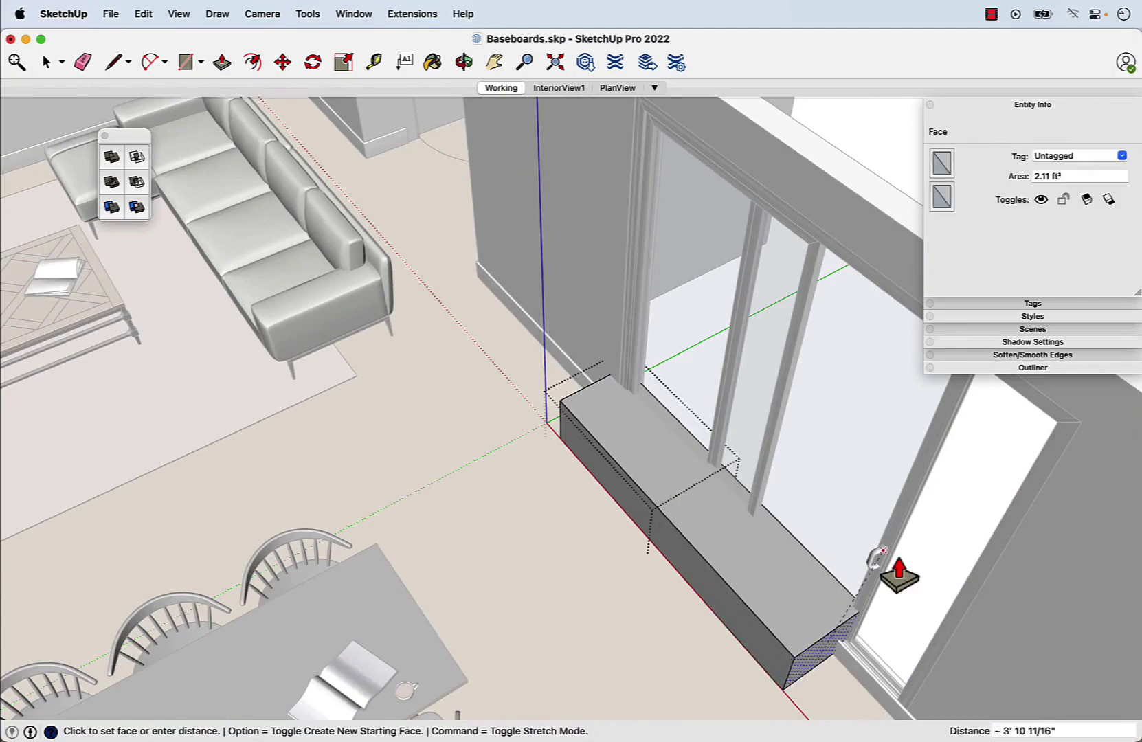
click(1002, 556)
scroll(595, 504, down, 2)
scroll(652, 604, down, 3)
middle_drag(652, 604, 841, 594)
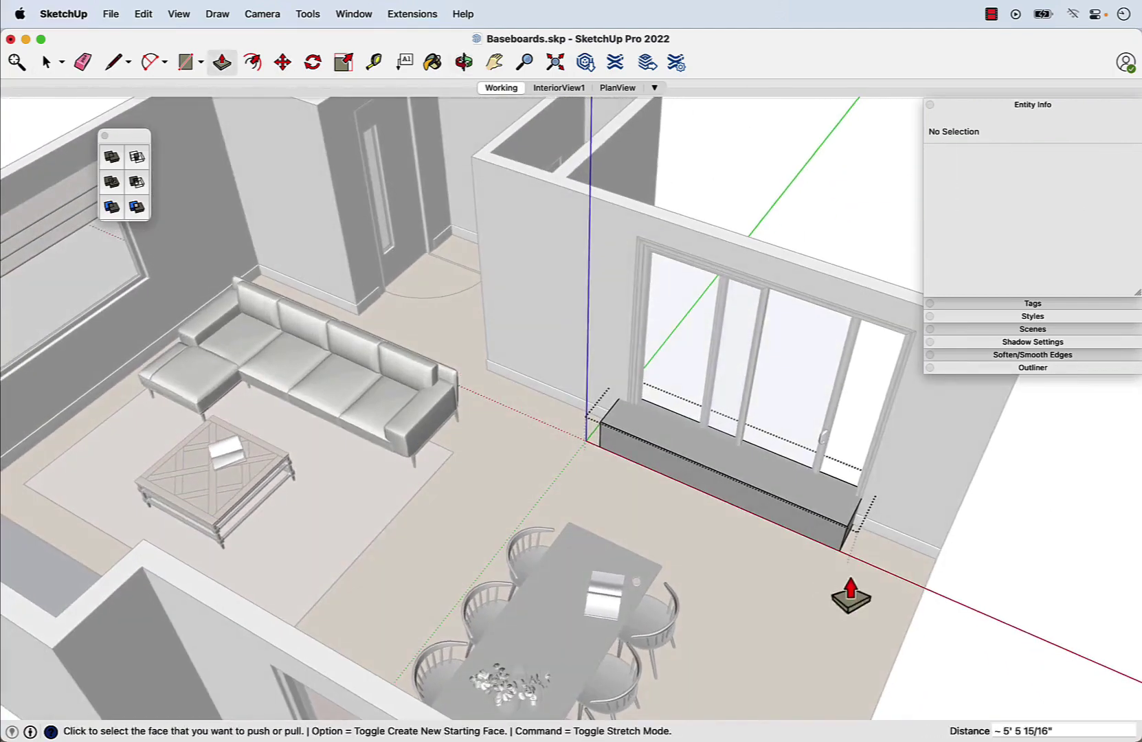
scroll(880, 536, up, 4)
scroll(876, 539, up, 2)
click(786, 557)
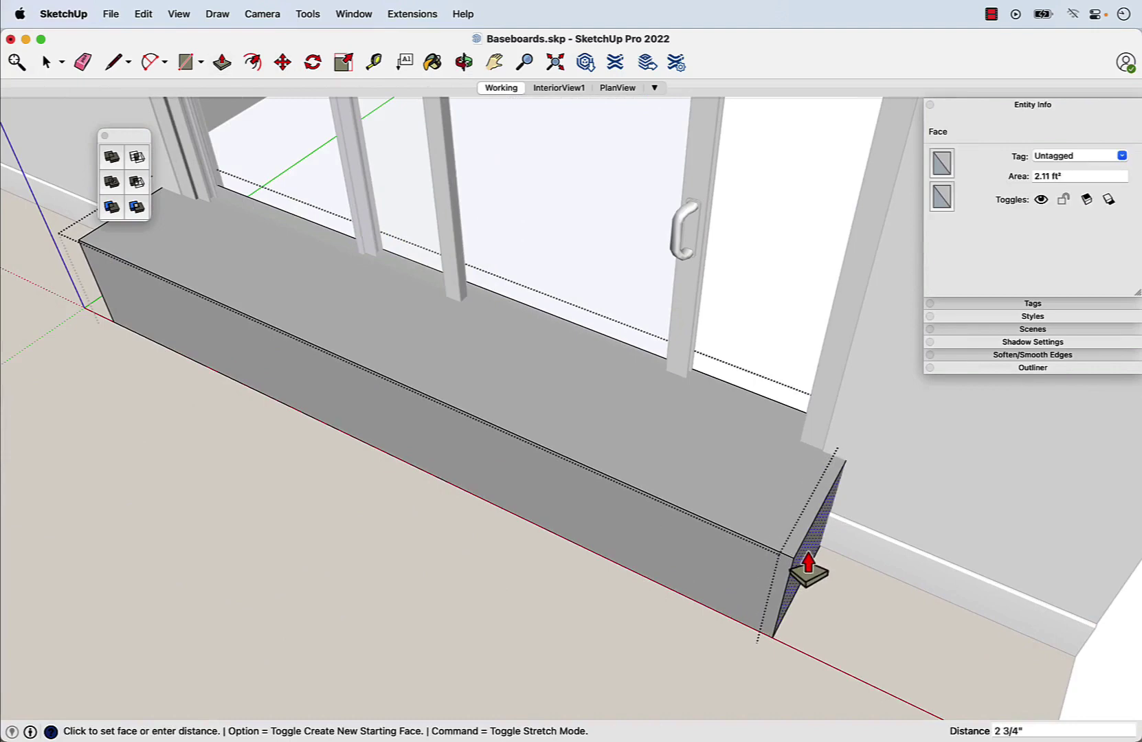
click(808, 571)
key(space)
key(Escape)
scroll(705, 551, down, 3)
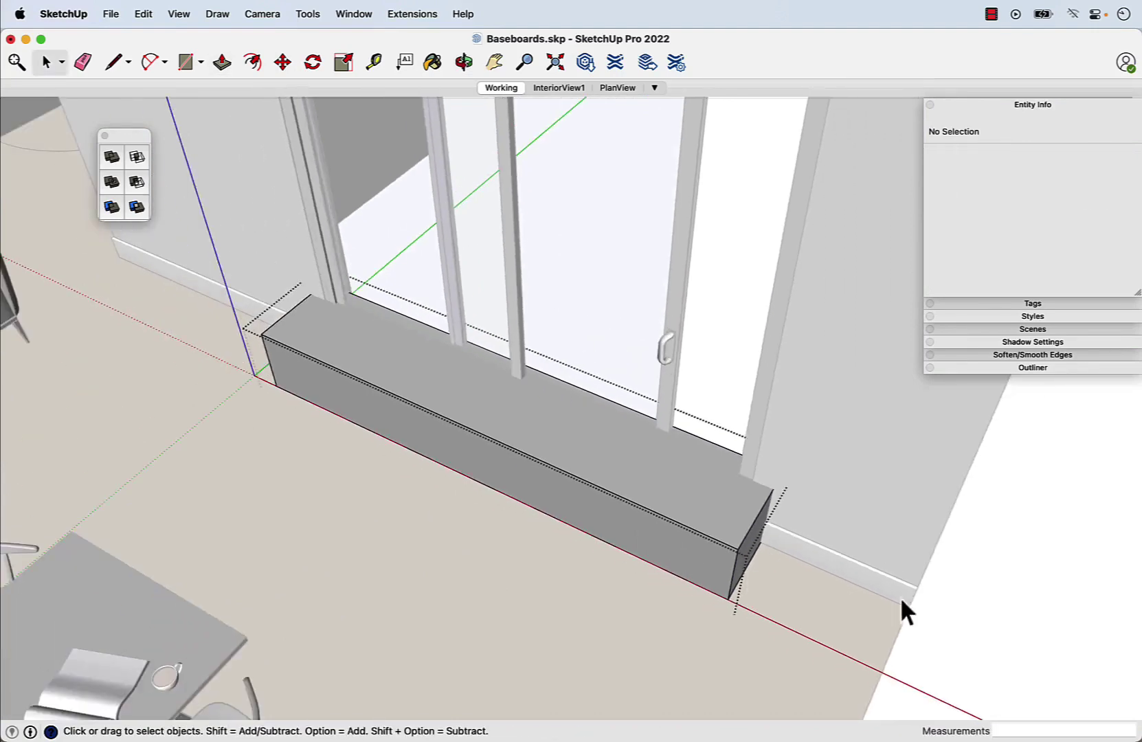
middle_drag(902, 612, 726, 616)
scroll(726, 616, up, 3)
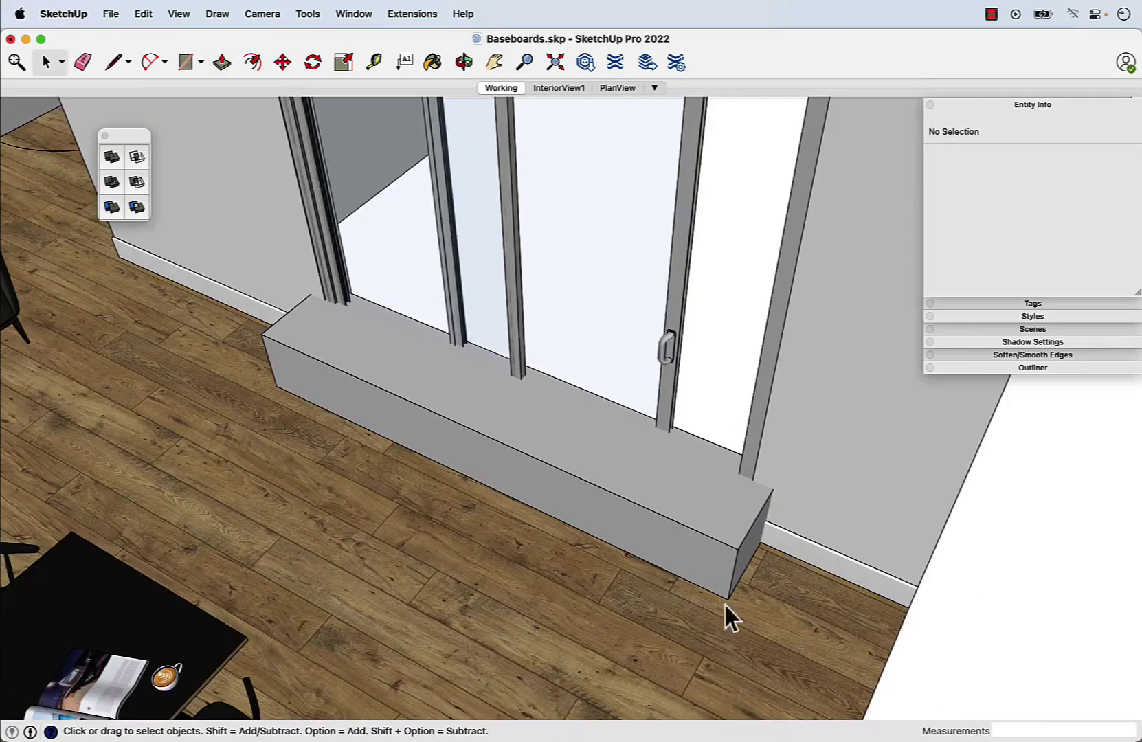
Trim the baseboard under the sliding door with the box, then delete the box.
click(110, 209)
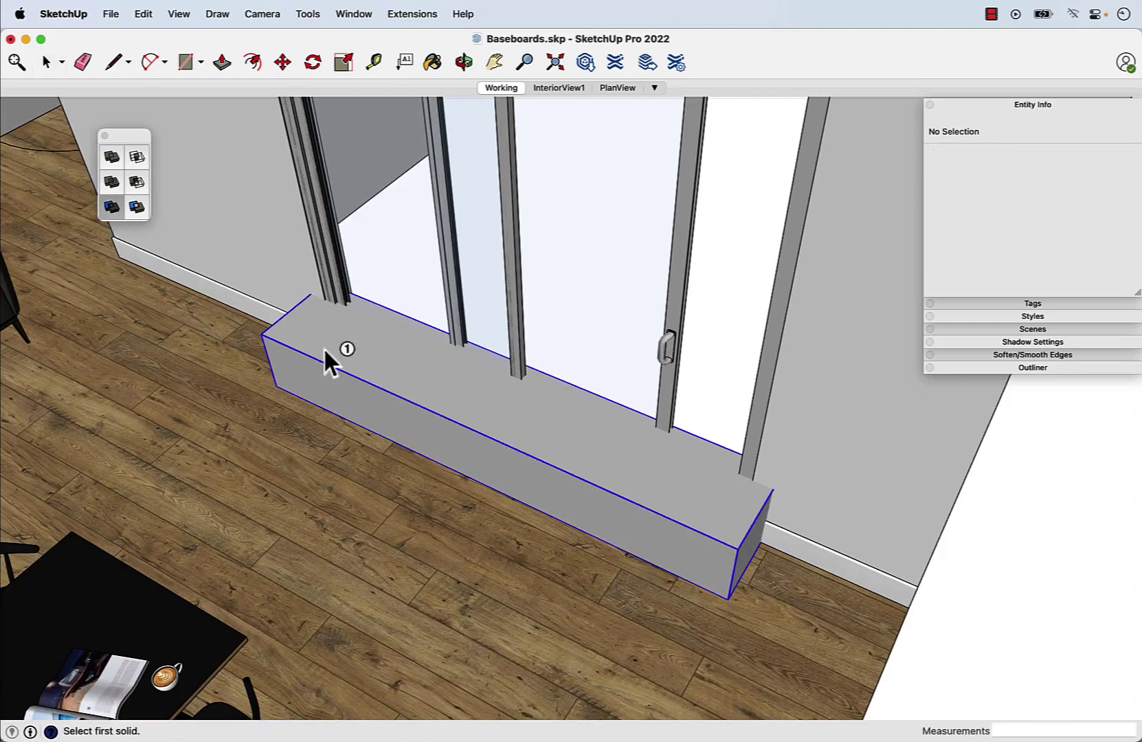
click(503, 427)
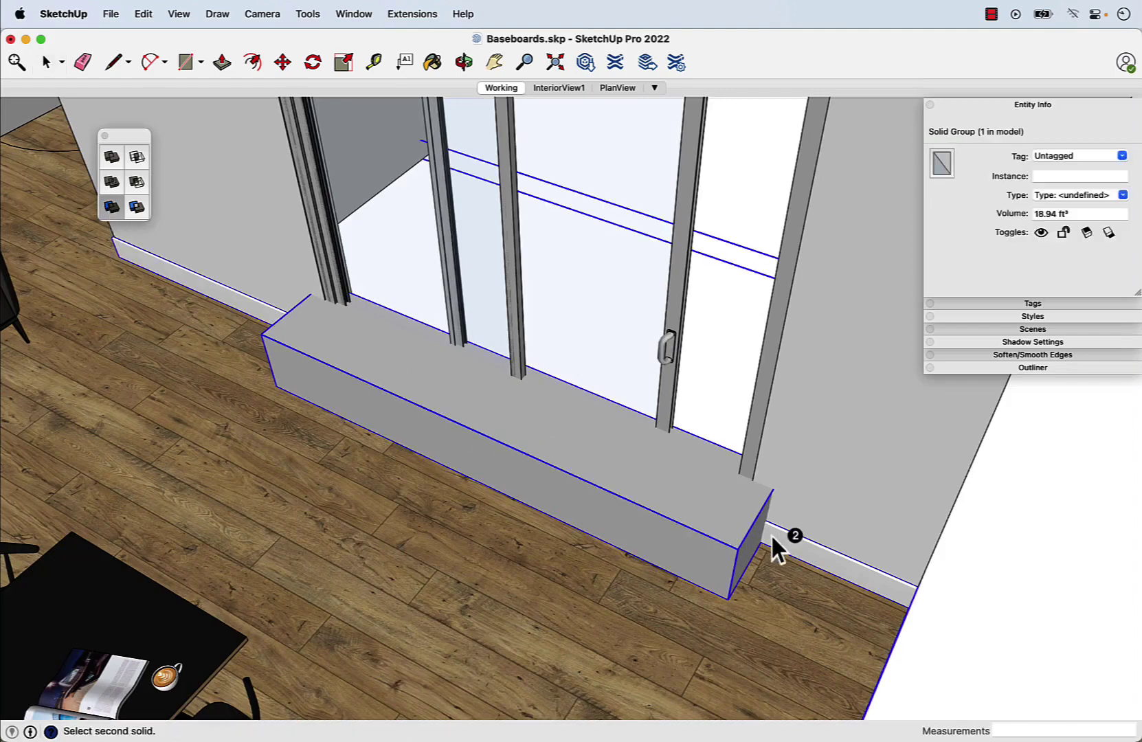
key(space)
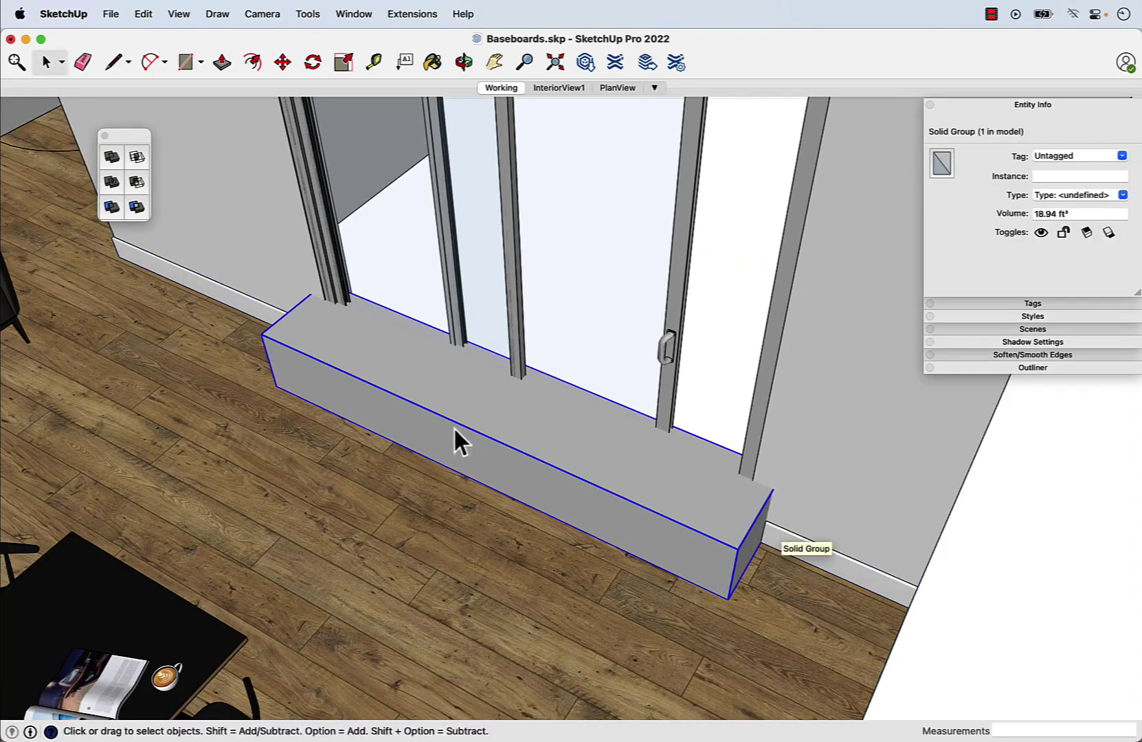
scroll(420, 423, down, 3)
key(Delete)
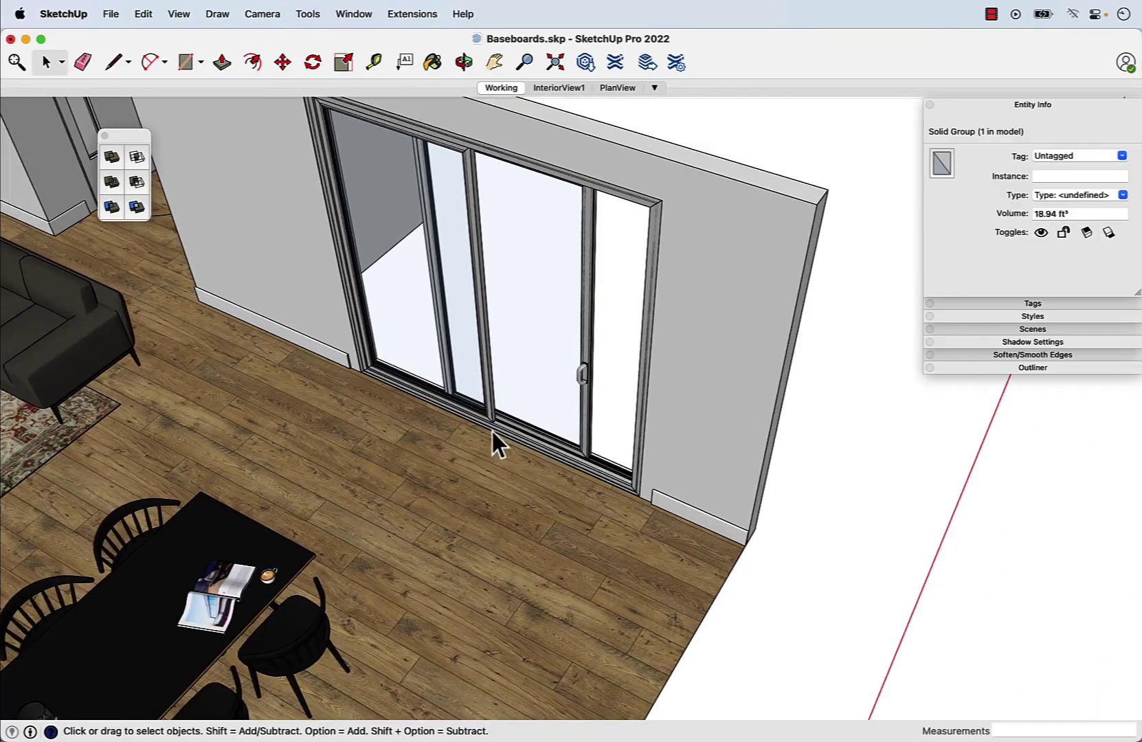
mouse_move(630, 467)
middle_down()
mouse_move(423, 454)
mouse_move(655, 528)
middle_up()
scroll(577, 583, down, 2)
scroll(456, 473, down, 3)
mouse_move(457, 473)
middle_down()
mouse_move(571, 541)
mouse_move(228, 526)
mouse_move(627, 489)
middle_up()
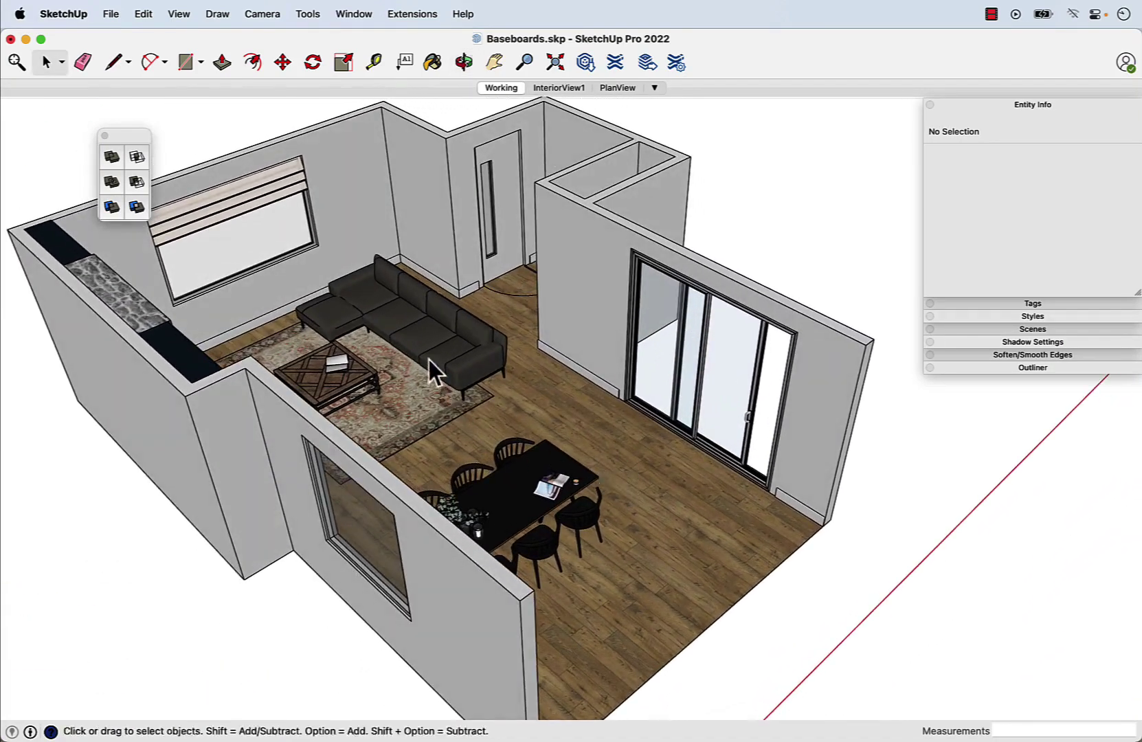
mouse_move(656, 406)
middle_down()
mouse_move(469, 392)
mouse_move(476, 415)
middle_up()
scroll(467, 395, down, 2)
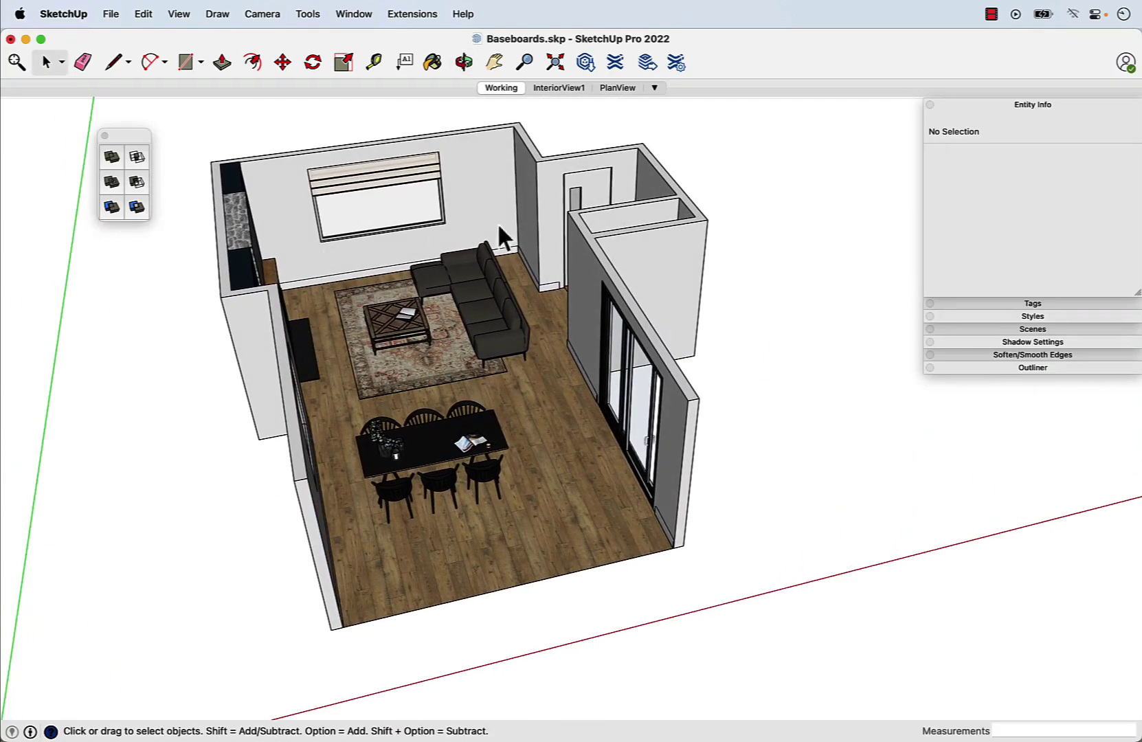
middle_drag(555, 396, 543, 495)
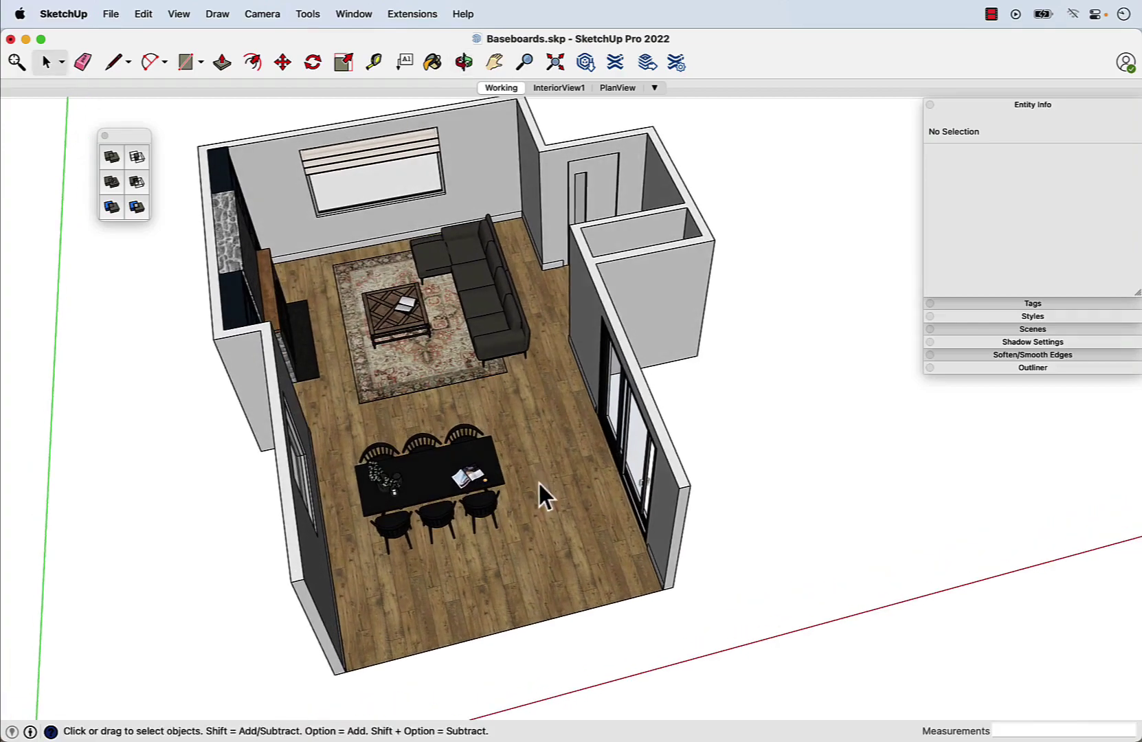
mouse_move(308, 460)
middle_down()
mouse_move(554, 407)
mouse_move(660, 460)
mouse_move(290, 406)
middle_up()
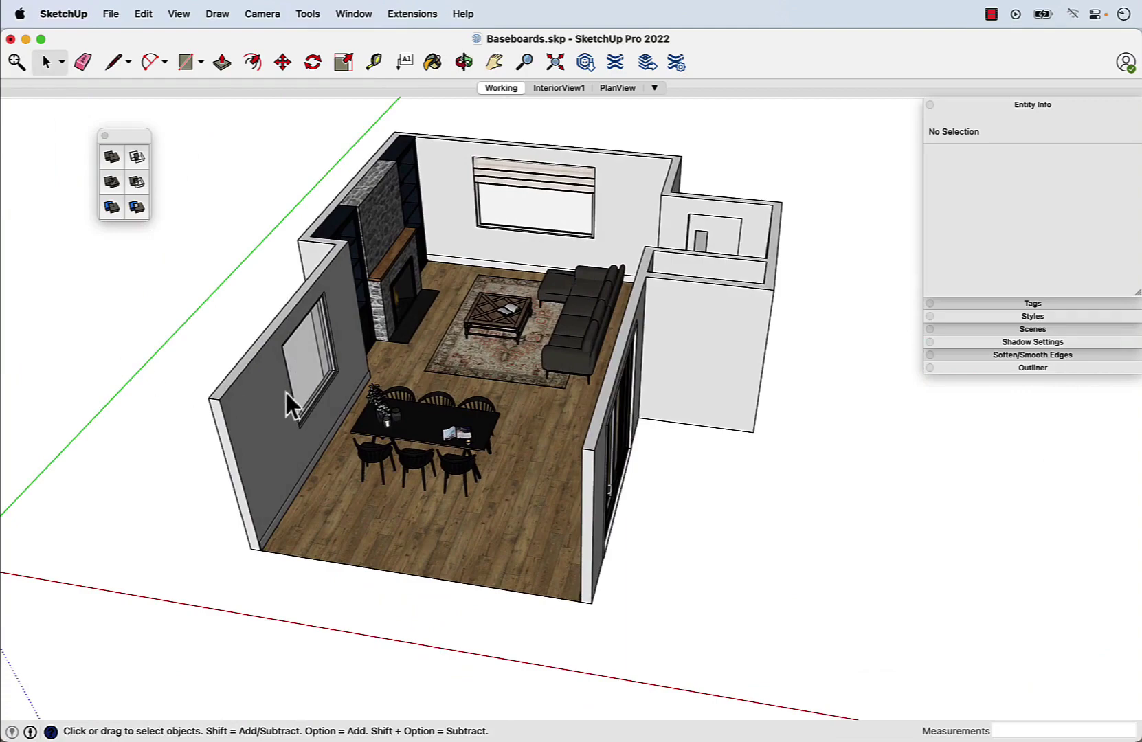
scroll(302, 341, up, 3)
mouse_move(611, 445)
middle_down()
mouse_move(457, 435)
mouse_move(383, 451)
middle_up()
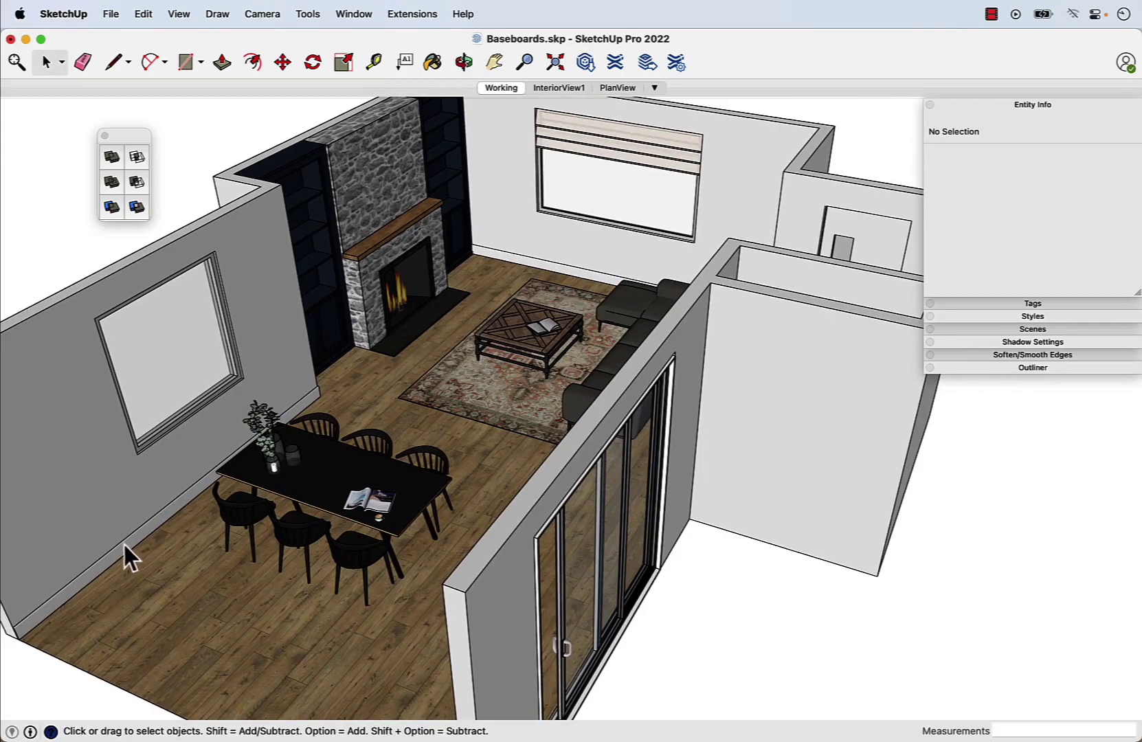
mouse_move(130, 520)
middle_down()
mouse_move(625, 549)
mouse_move(446, 607)
mouse_move(870, 540)
middle_up()
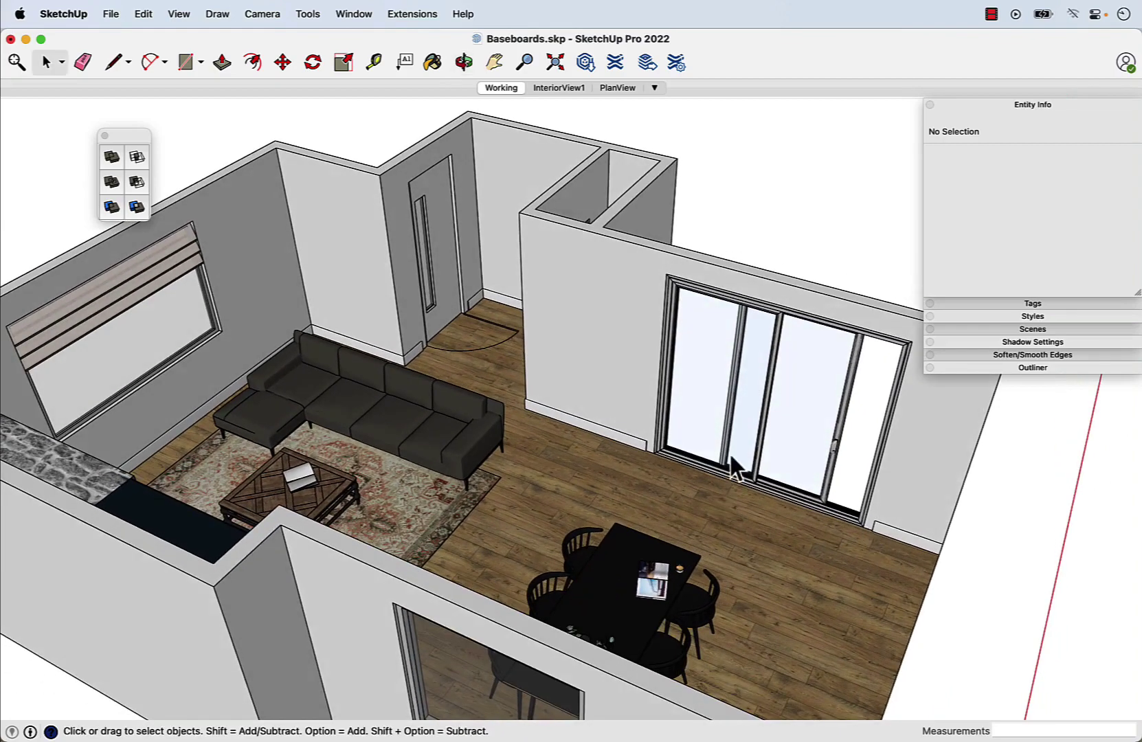
mouse_move(721, 419)
middle_down()
mouse_move(483, 403)
mouse_move(532, 406)
middle_up()
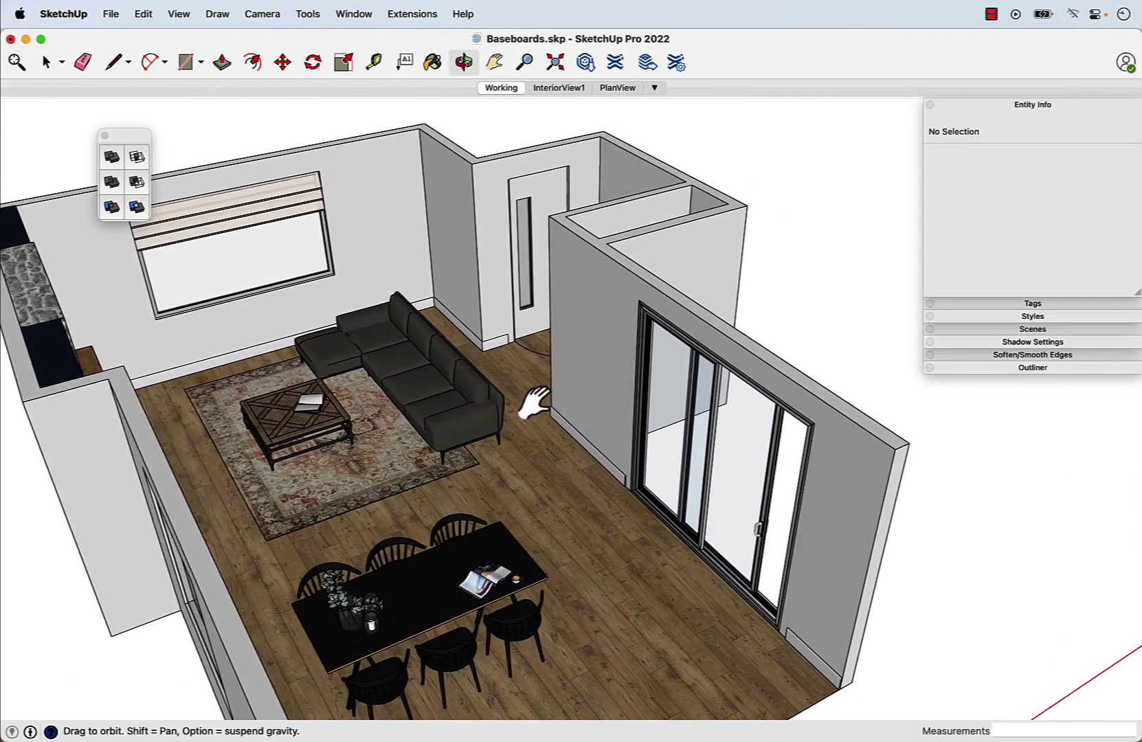